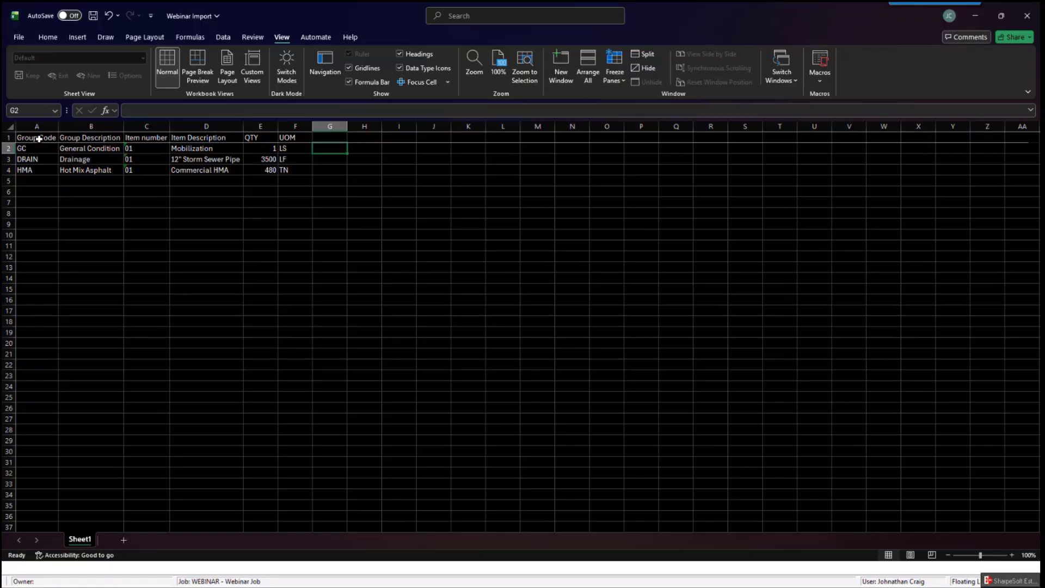
- Review the spreadsheet's column headers from Group Code through UOM
left_click(38, 138)
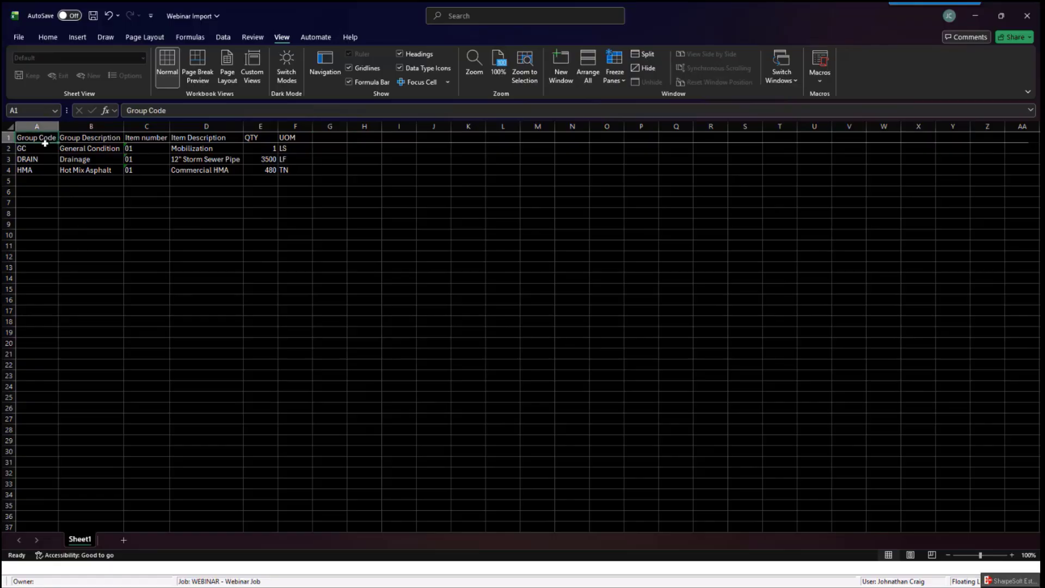
left_click(98, 138)
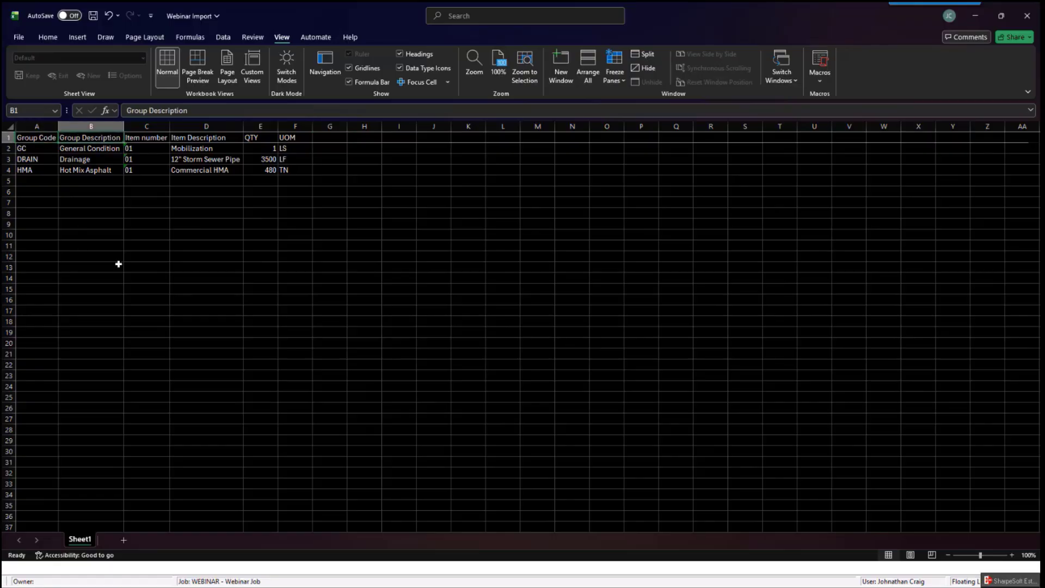
left_click(149, 139)
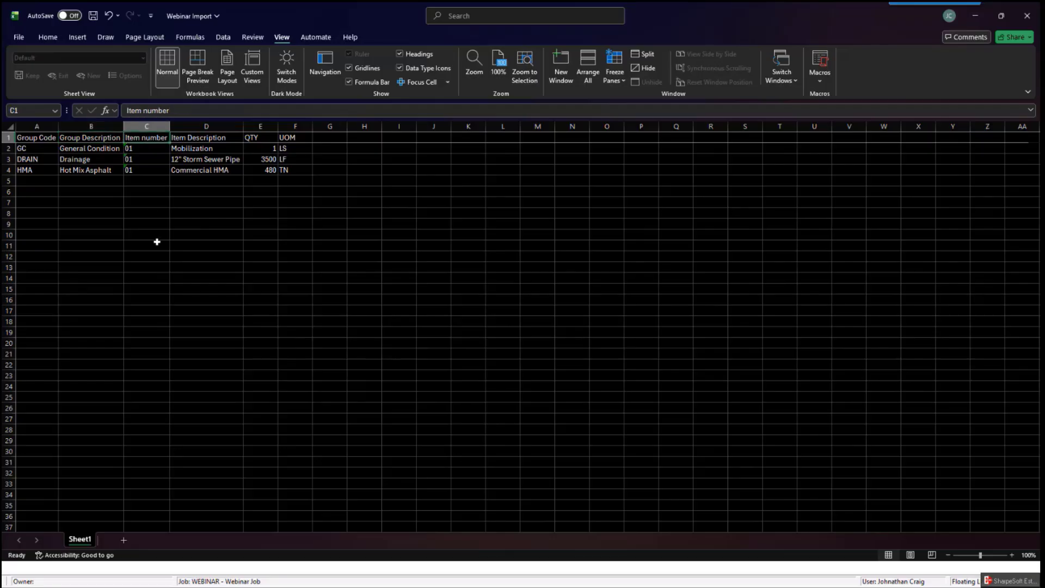
left_click(200, 140)
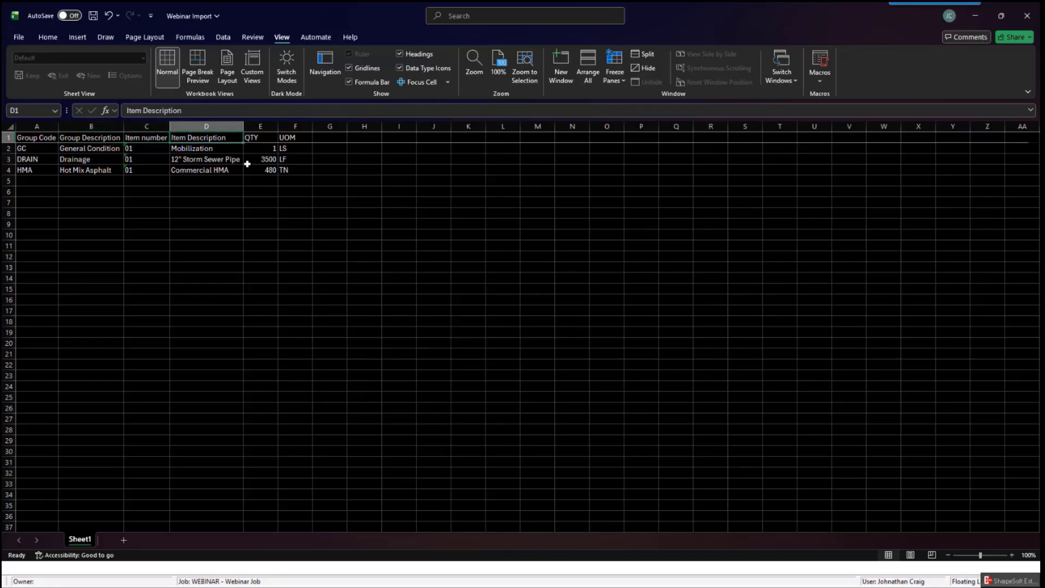
left_click(254, 140)
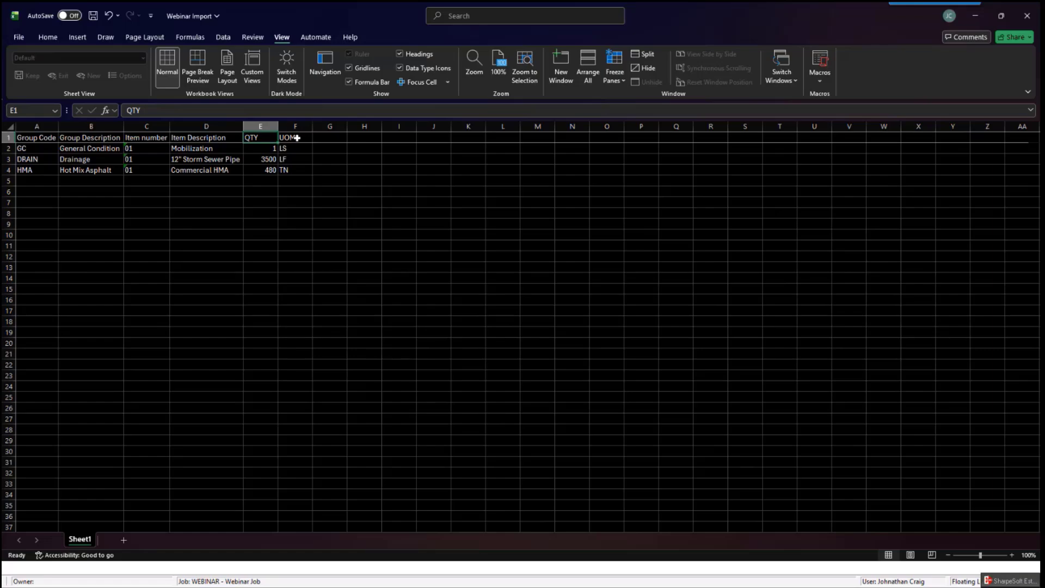
left_click(297, 138)
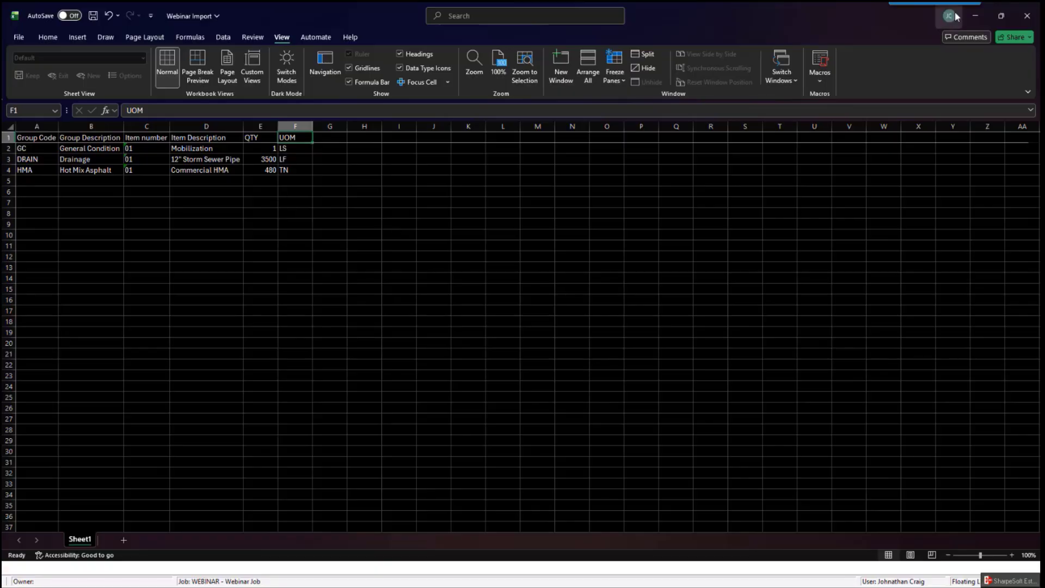
- Switch to the SharpeSoft Estimator window
left_click(977, 16)
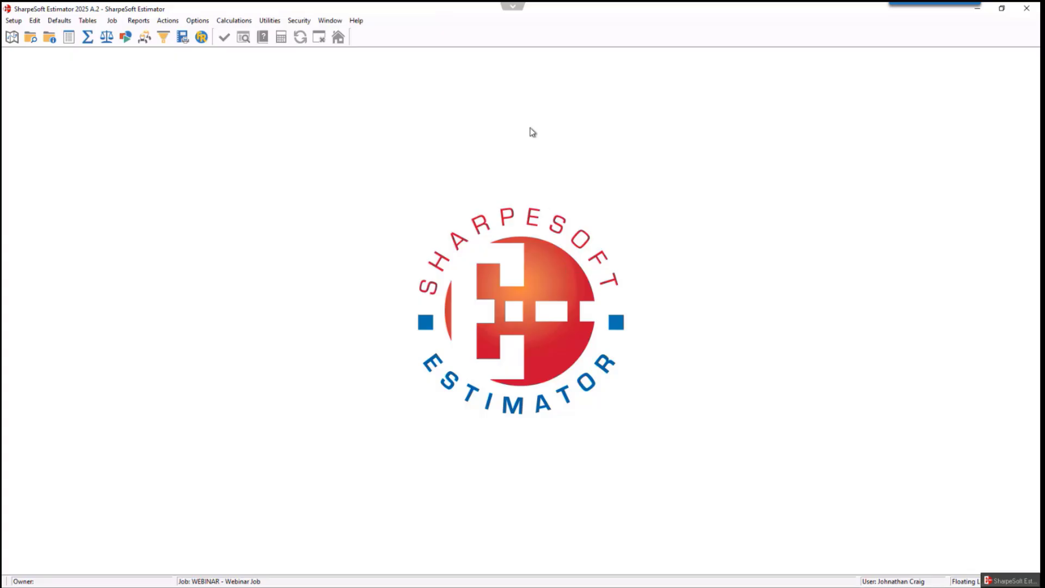
left_click(509, 12)
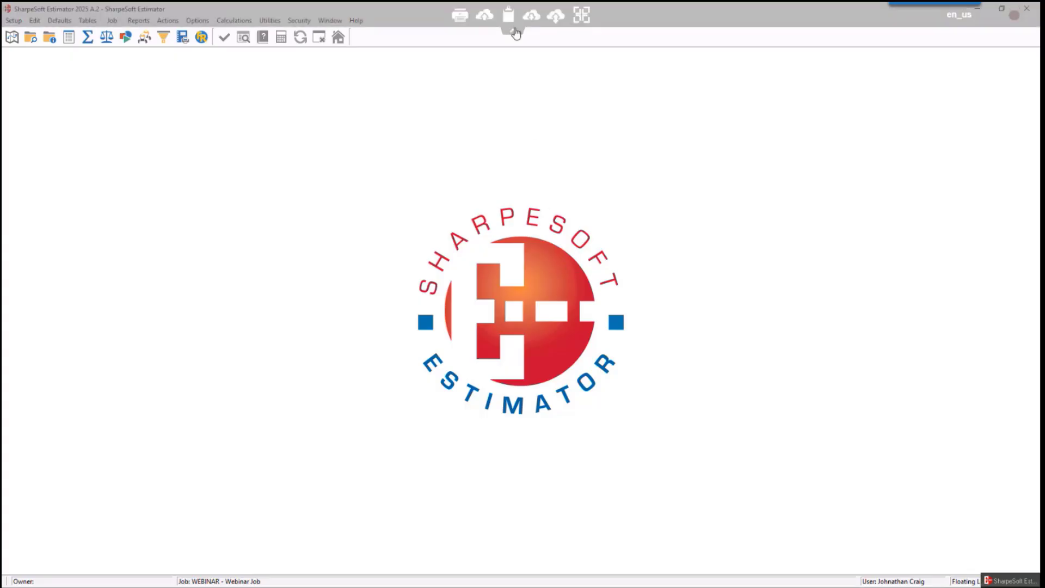
left_click(486, 17)
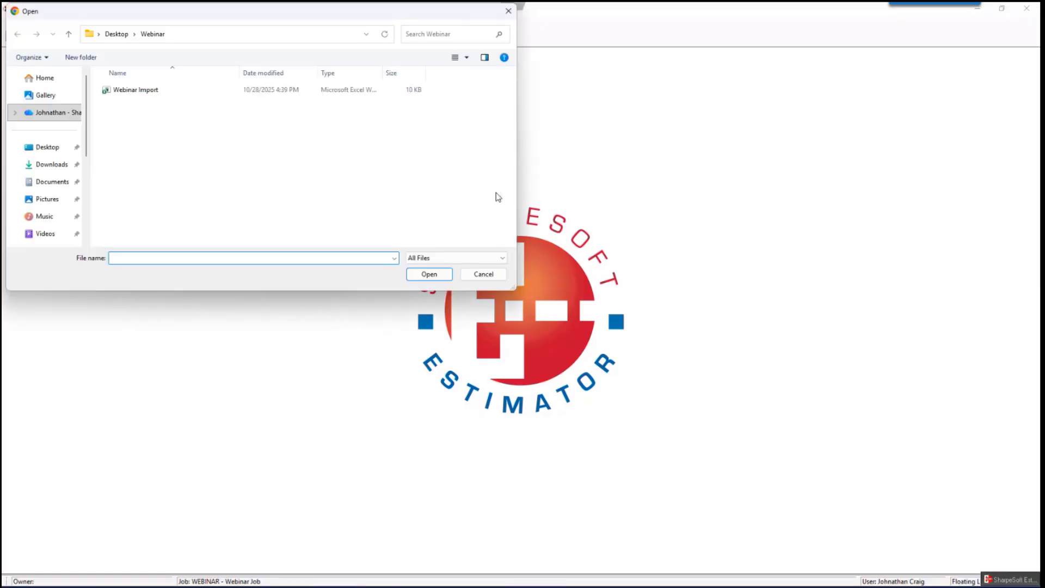
left_click_drag(338, 13, 438, 102)
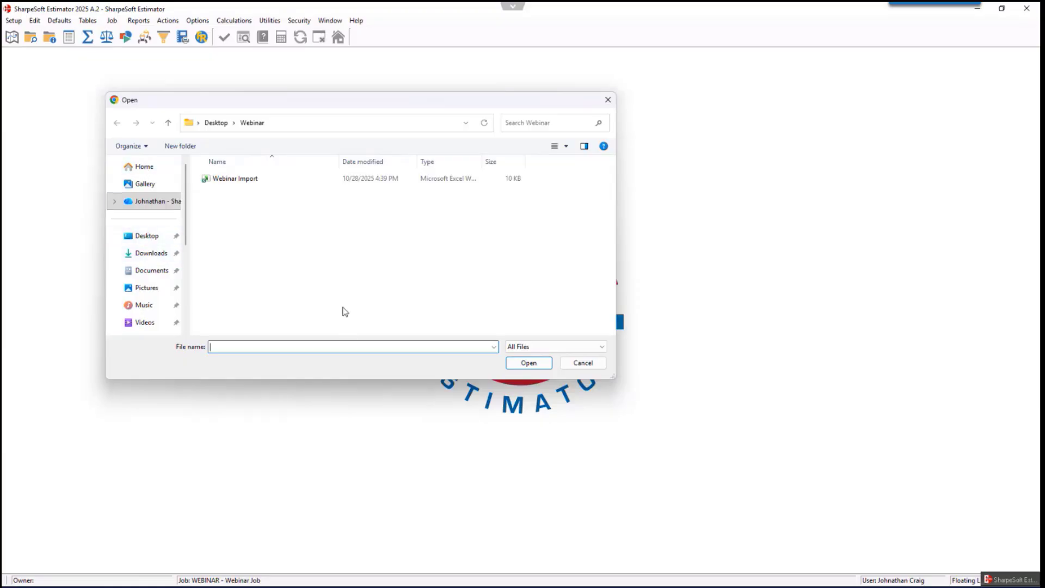
left_click(248, 182)
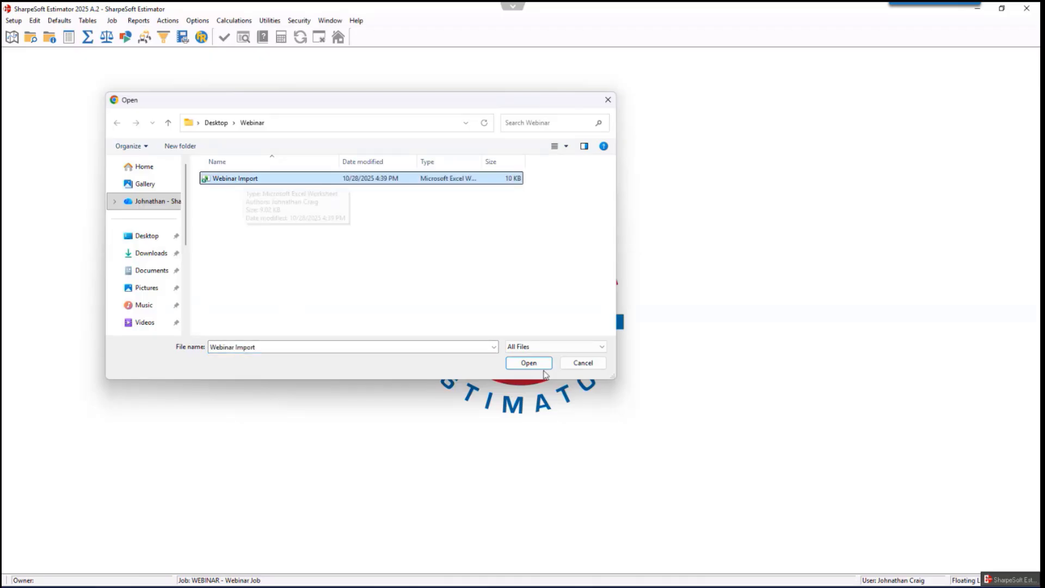
left_click(608, 100)
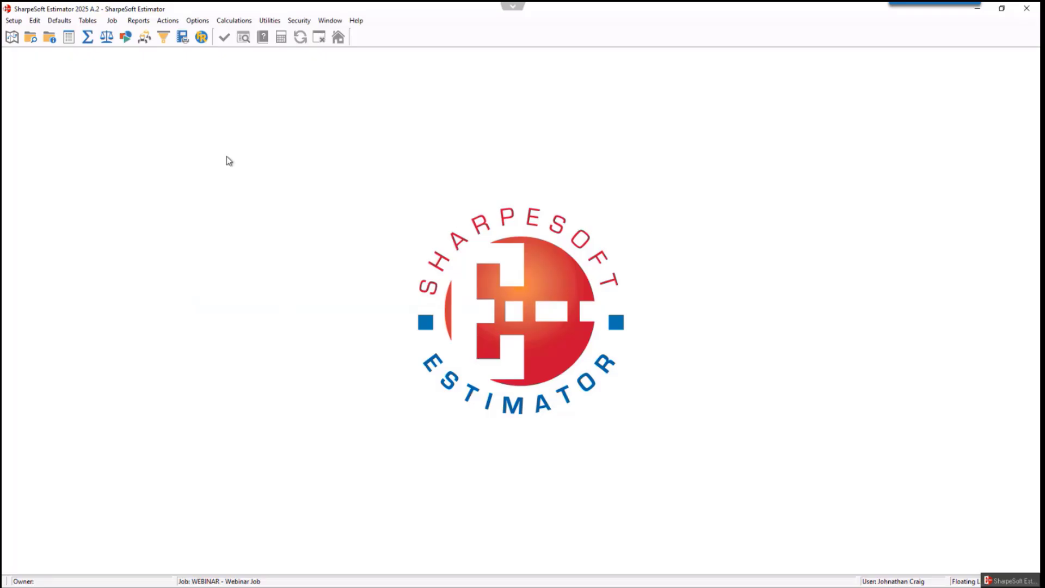
- Open the WEBINAR job's bid items window and maximize it
left_click(31, 37)
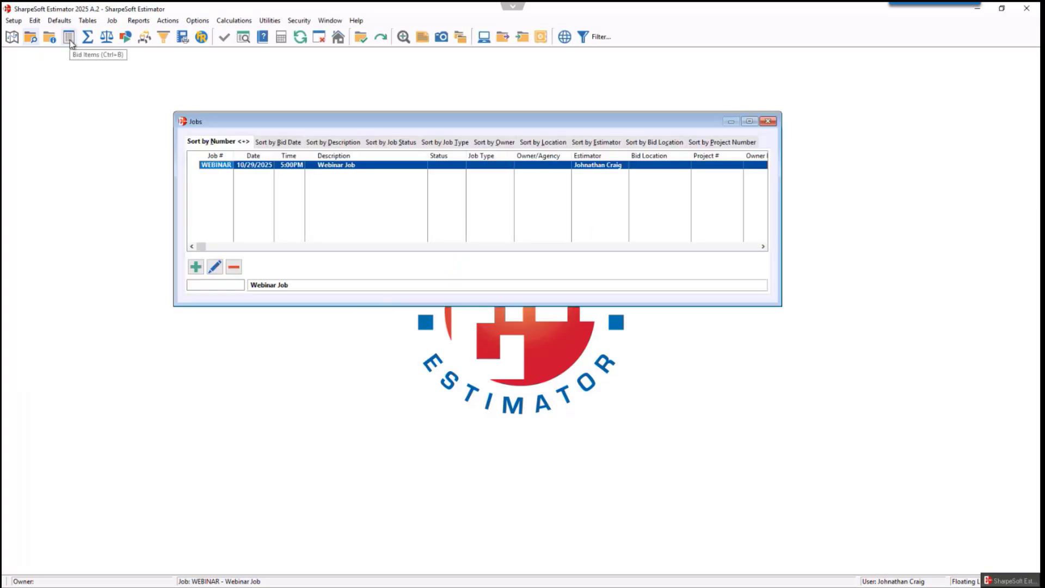
key("Return")
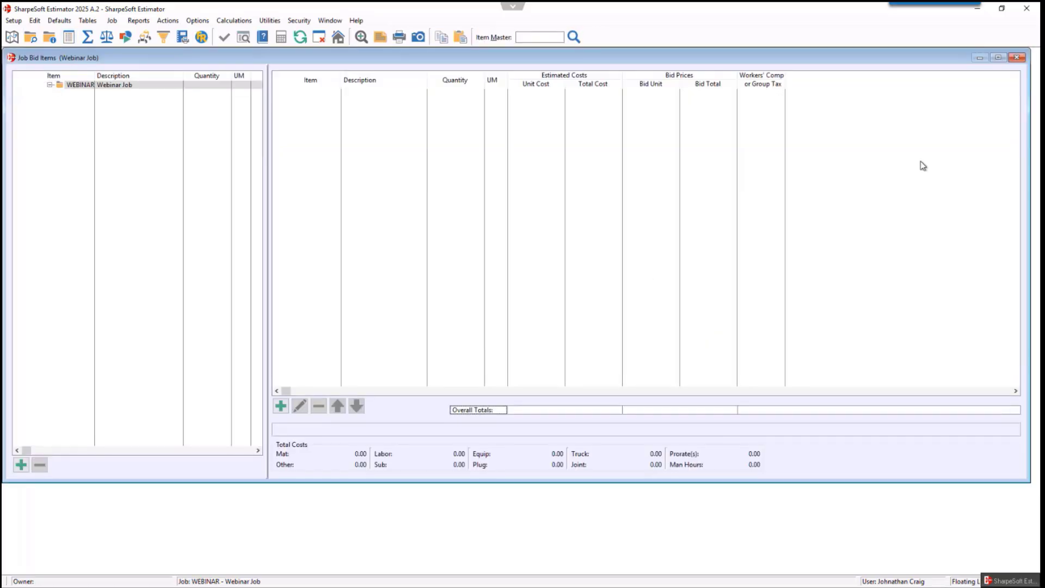
left_click(998, 57)
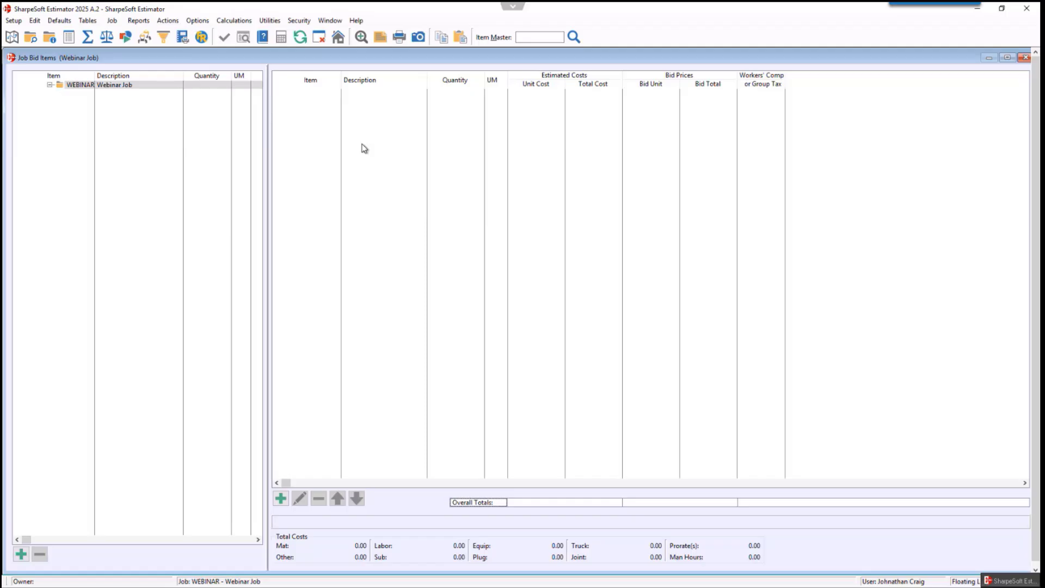
- Start an Excel import of bid items, proceed past the notice, and open Webinar Import.xlsx
right_click(372, 123)
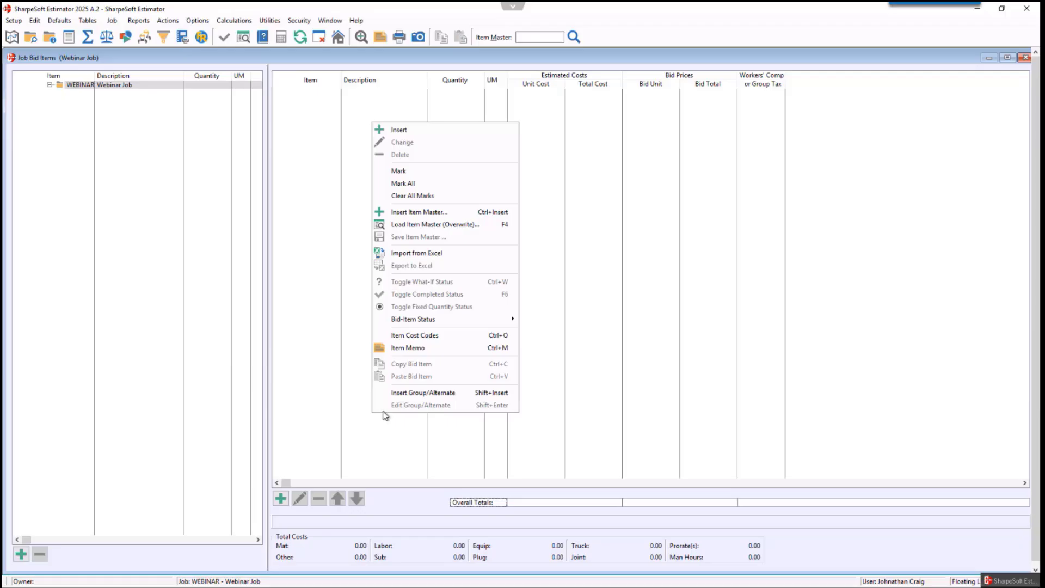
left_click(412, 254)
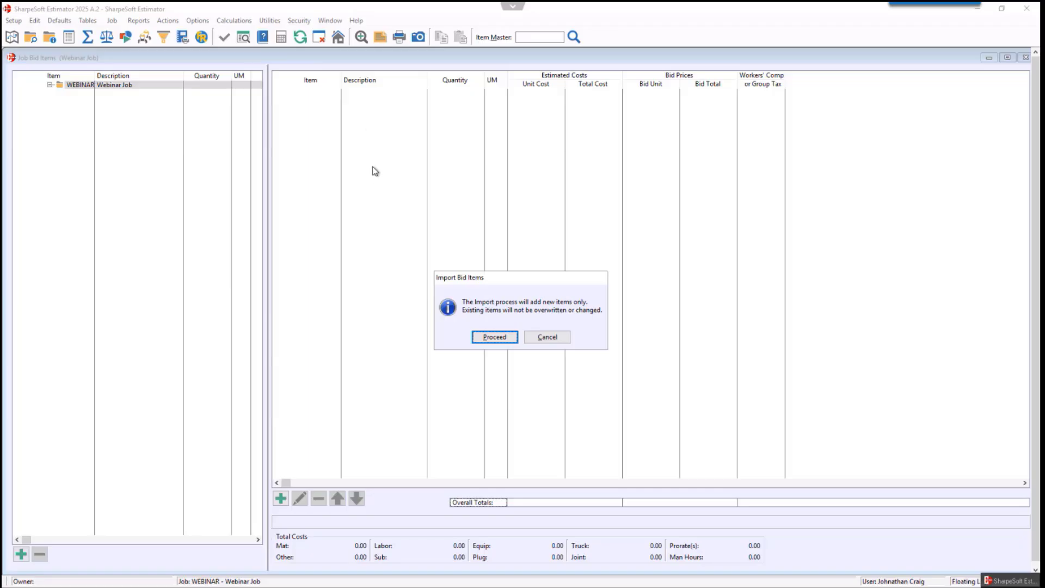
left_click(504, 335)
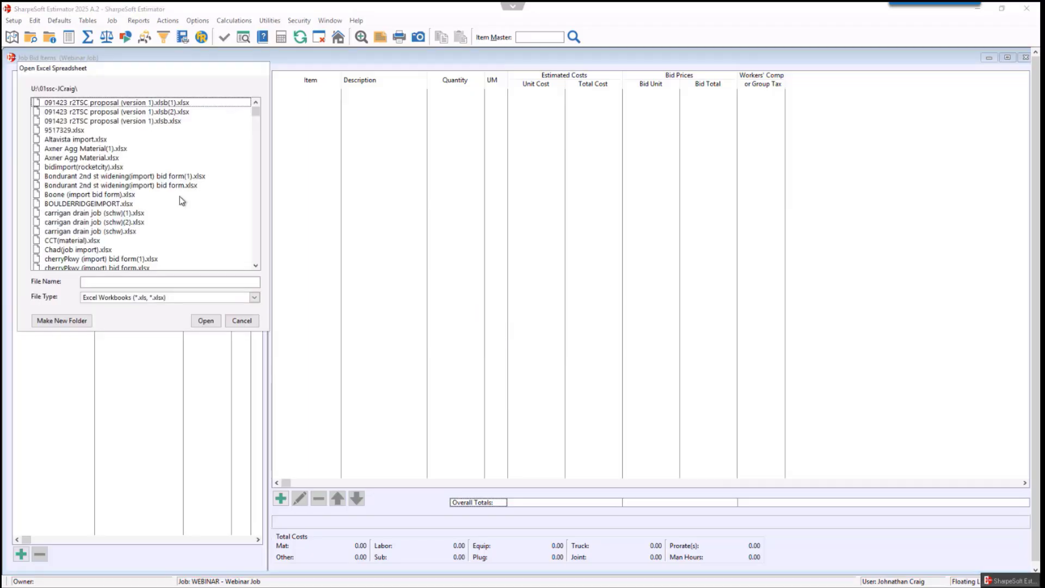
key("w")
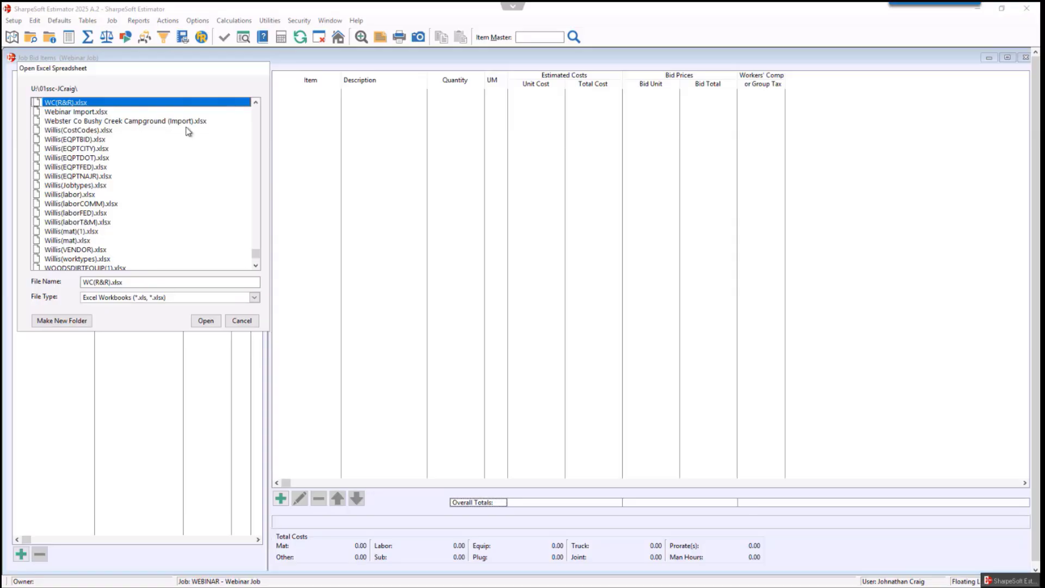
left_click(112, 114)
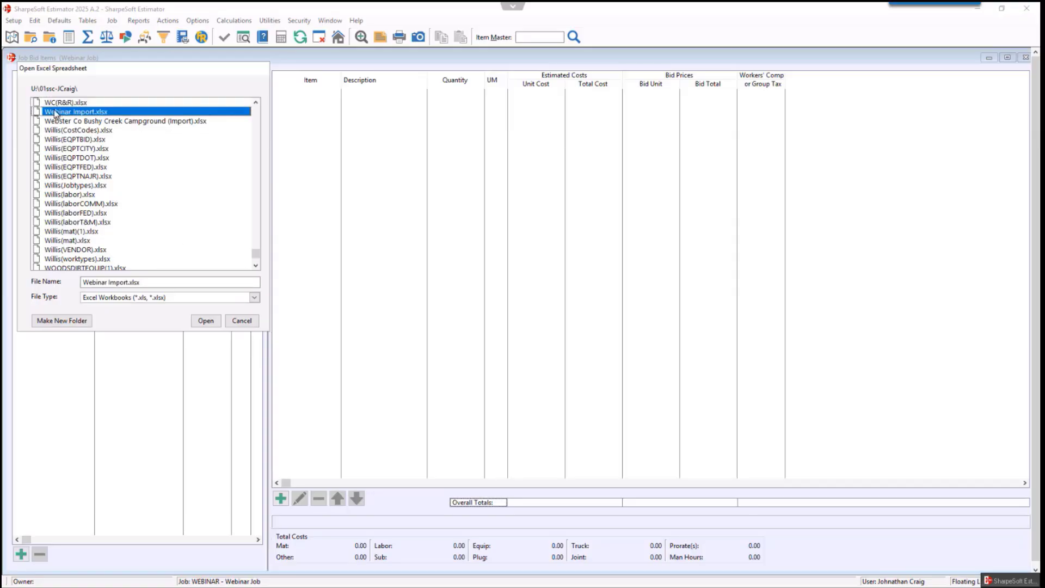
left_click(216, 321)
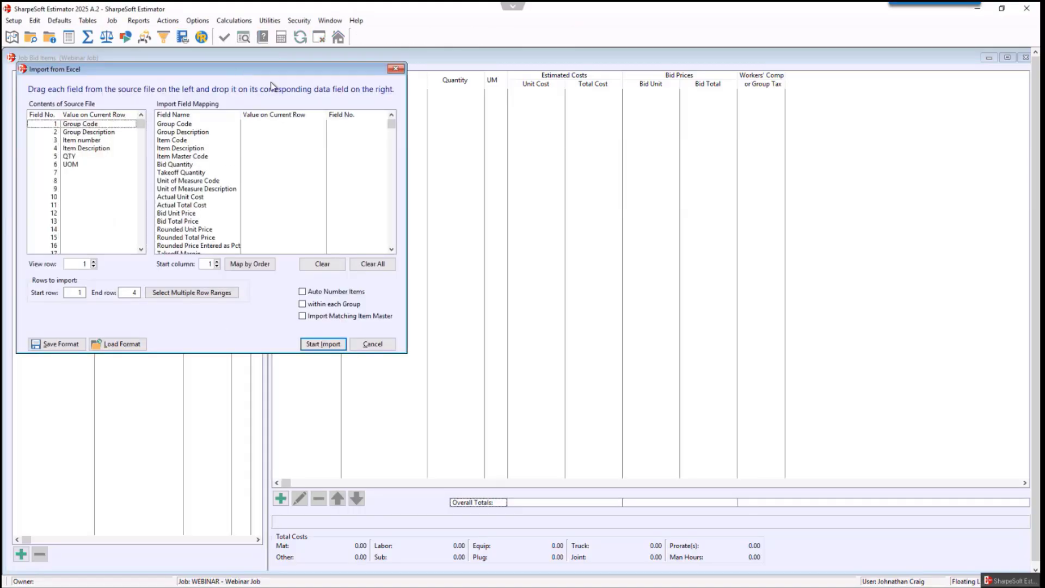
- Reposition the import dialog and scroll through the available import field names
left_click_drag(240, 72, 421, 141)
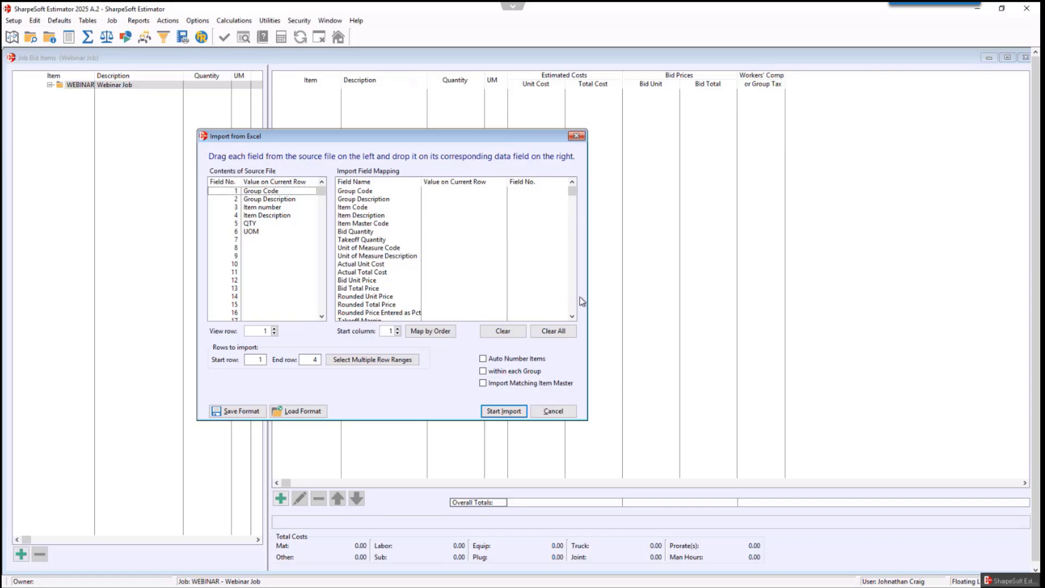
left_click(572, 316)
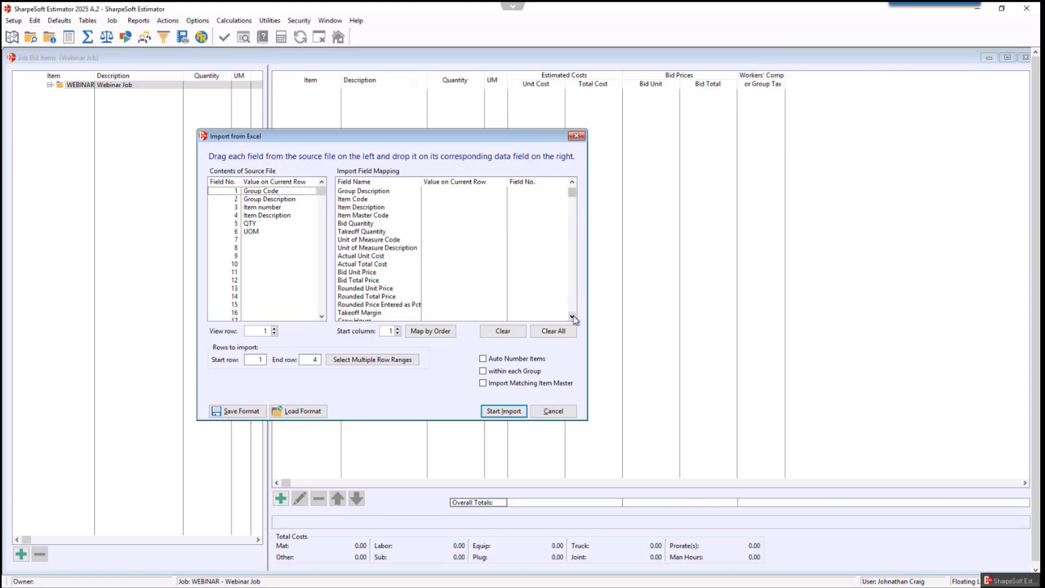
scroll(573, 316, "down", 5)
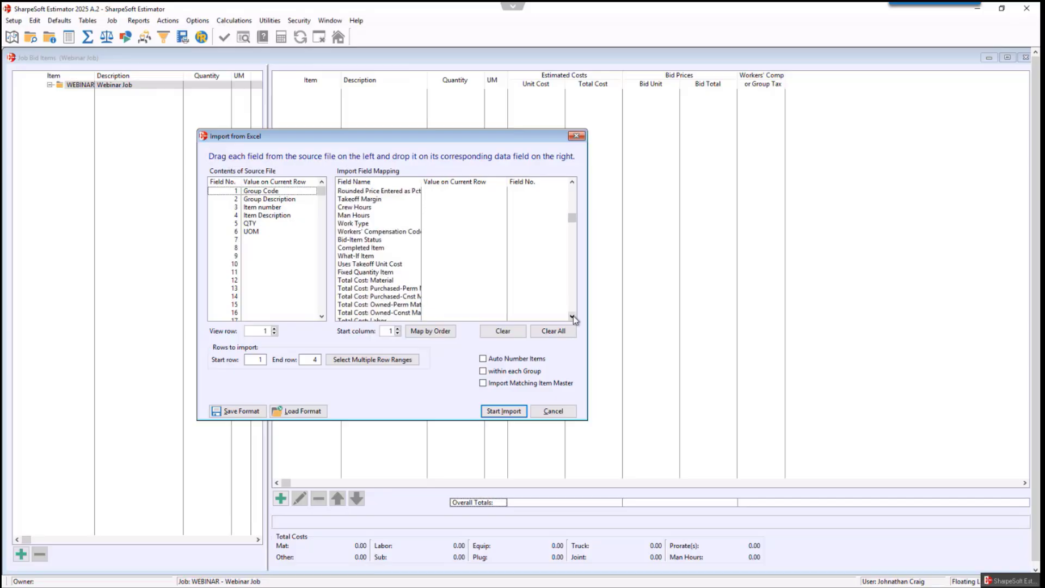
left_click_drag(572, 316, 573, 315)
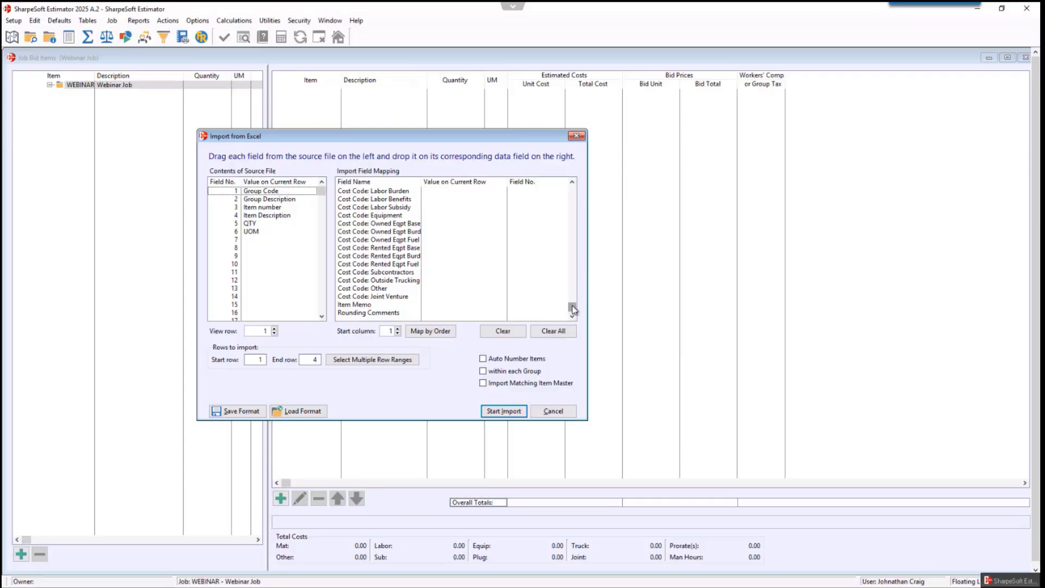
left_click_drag(573, 304, 569, 191)
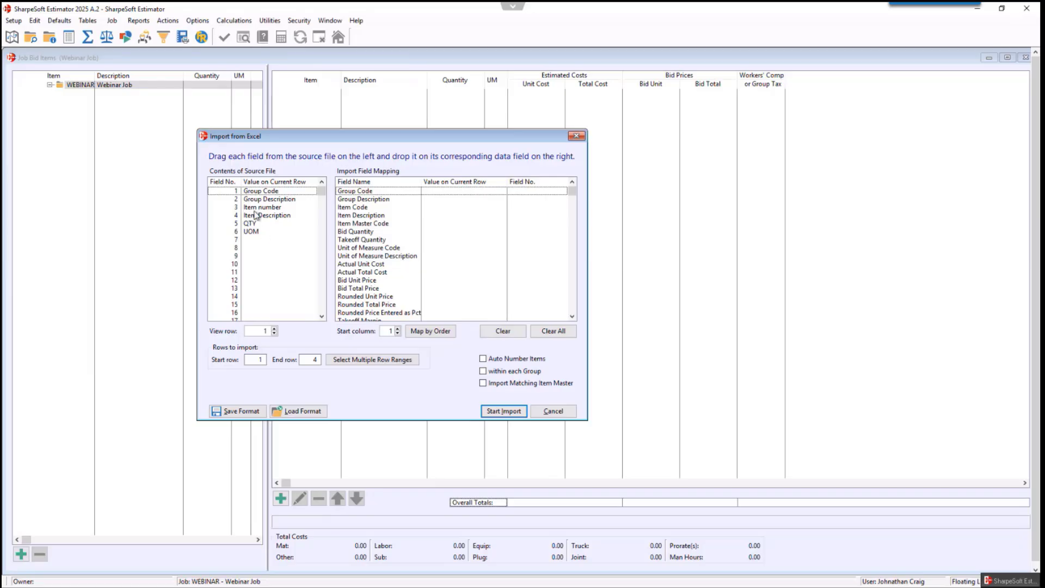
- Map the six source columns to Group Code, Group Description, Item Code, Item Description, Bid Quantity and Unit of Measure Code
left_click_drag(257, 194, 379, 194)
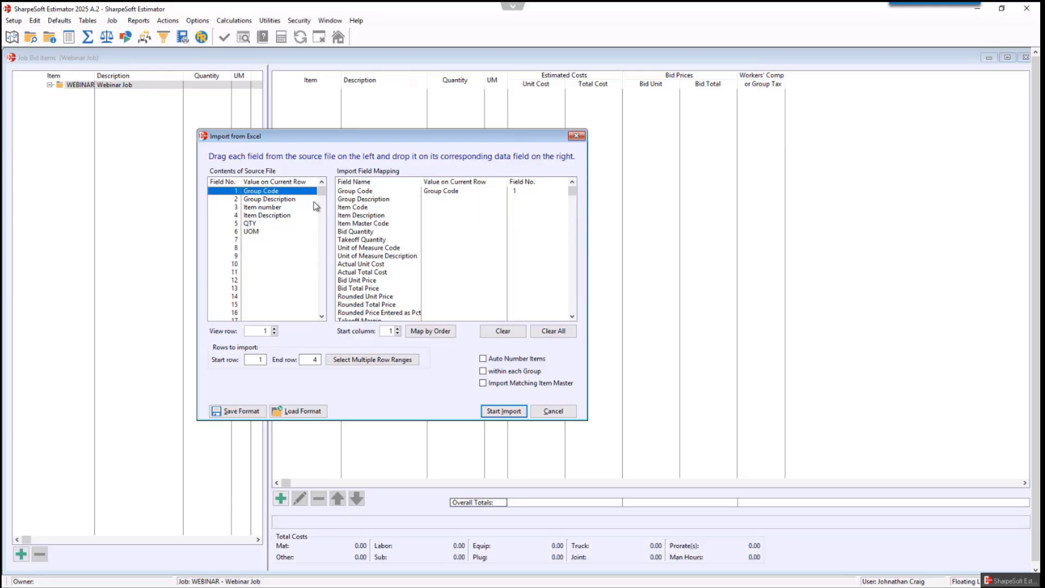
left_click_drag(260, 201, 394, 199)
left_click_drag(262, 207, 363, 213)
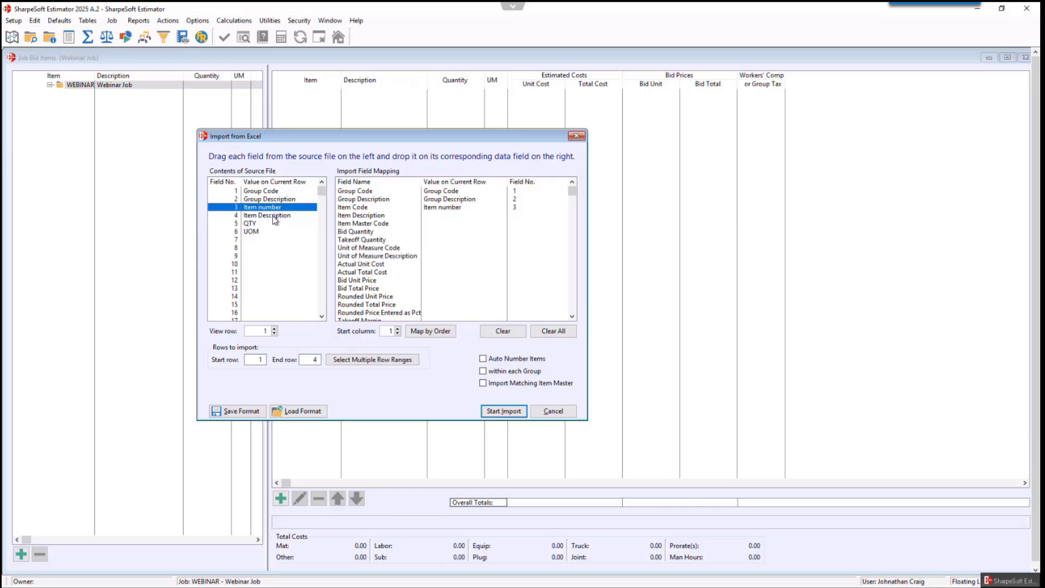
left_click_drag(278, 216, 361, 216)
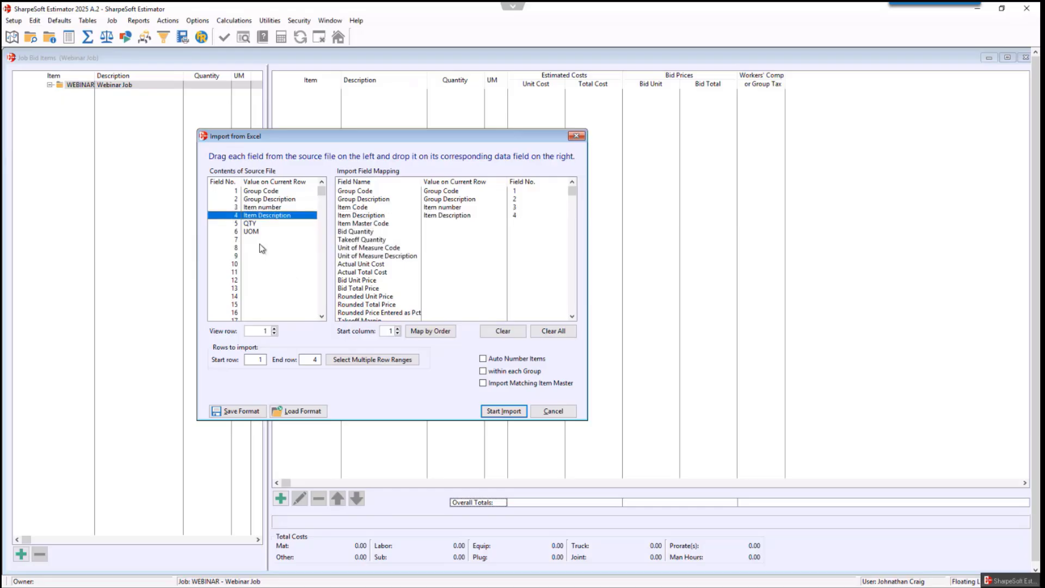
left_click_drag(252, 223, 395, 234)
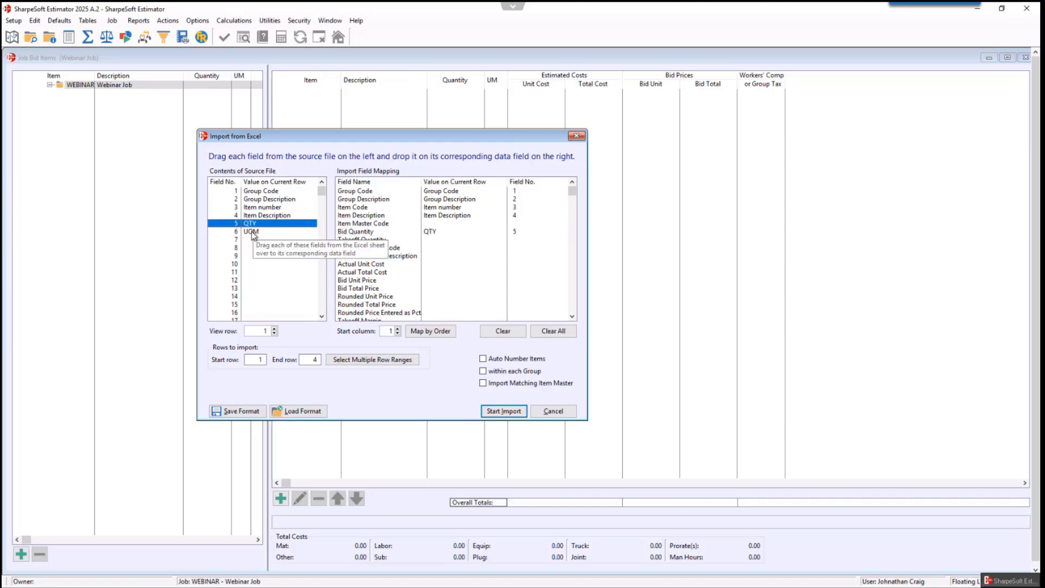
left_click_drag(251, 233, 432, 251)
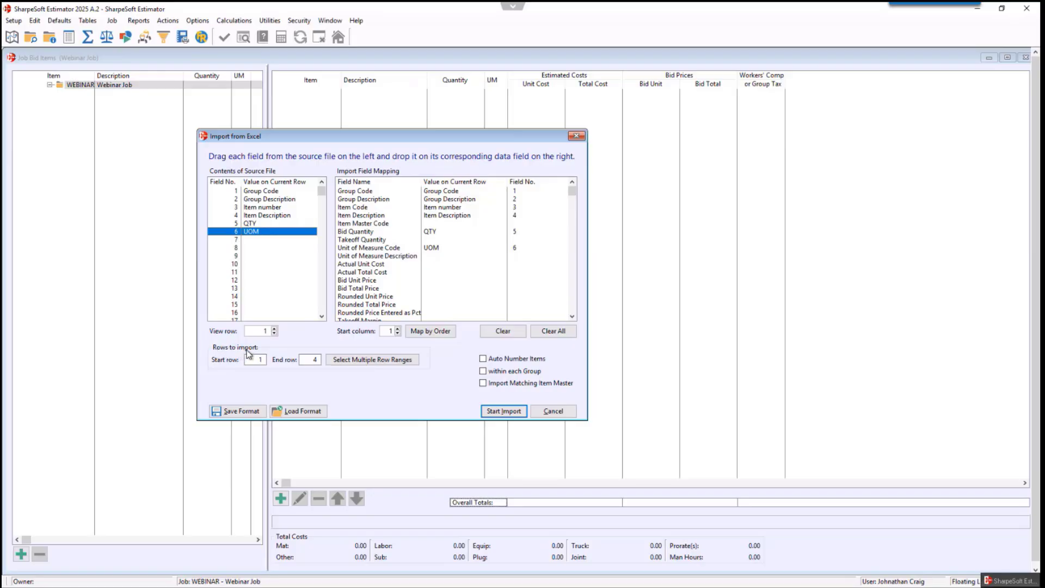
- Set the import start row to 2, preview row 2, and start the import
left_click(265, 360)
type("2")
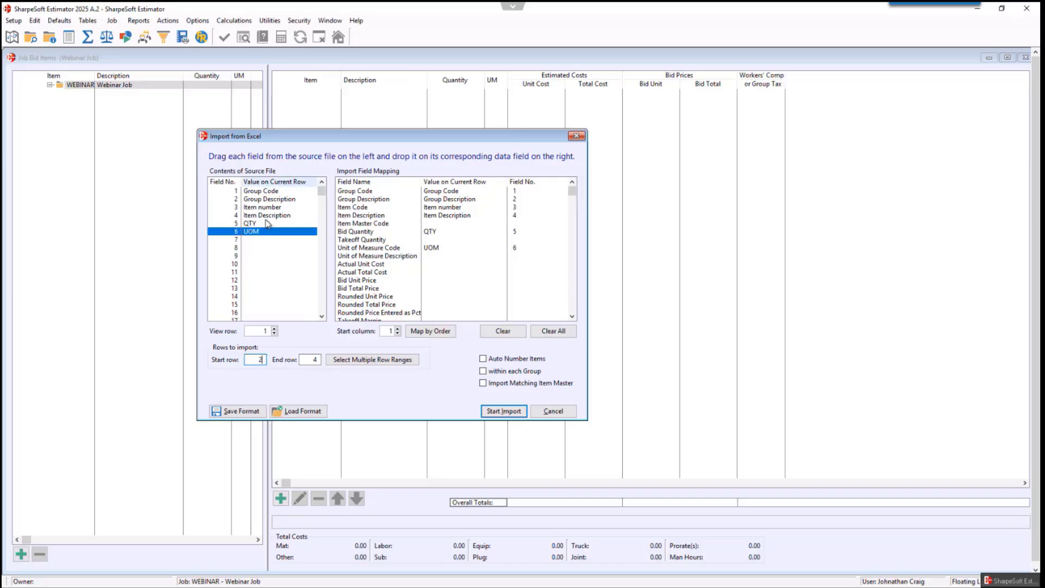
left_click(274, 328)
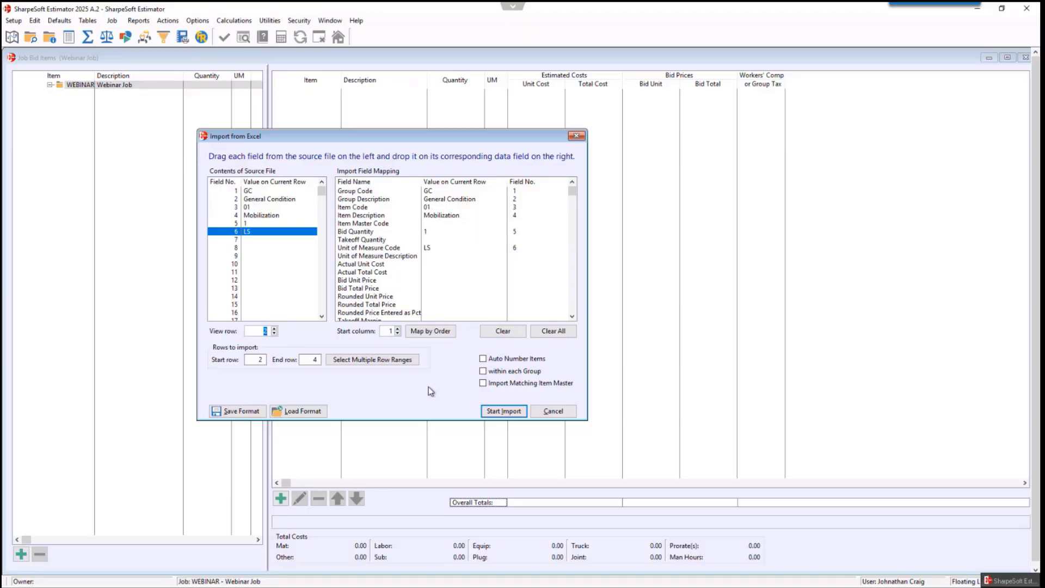
left_click(505, 412)
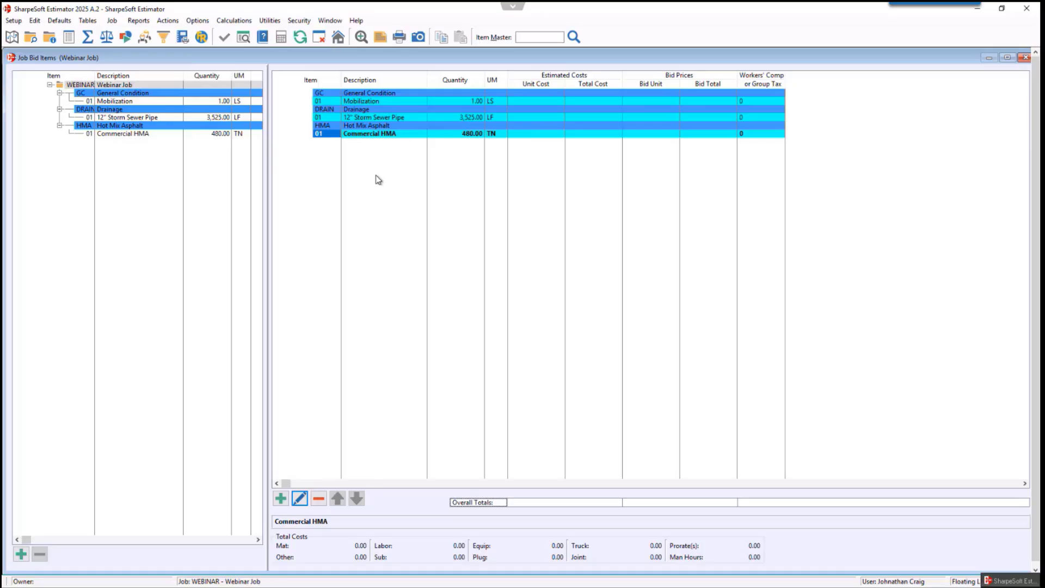
- Open the 12" Storm Sewer Pipe bid item and choose to insert Detail records
double_click(360, 118)
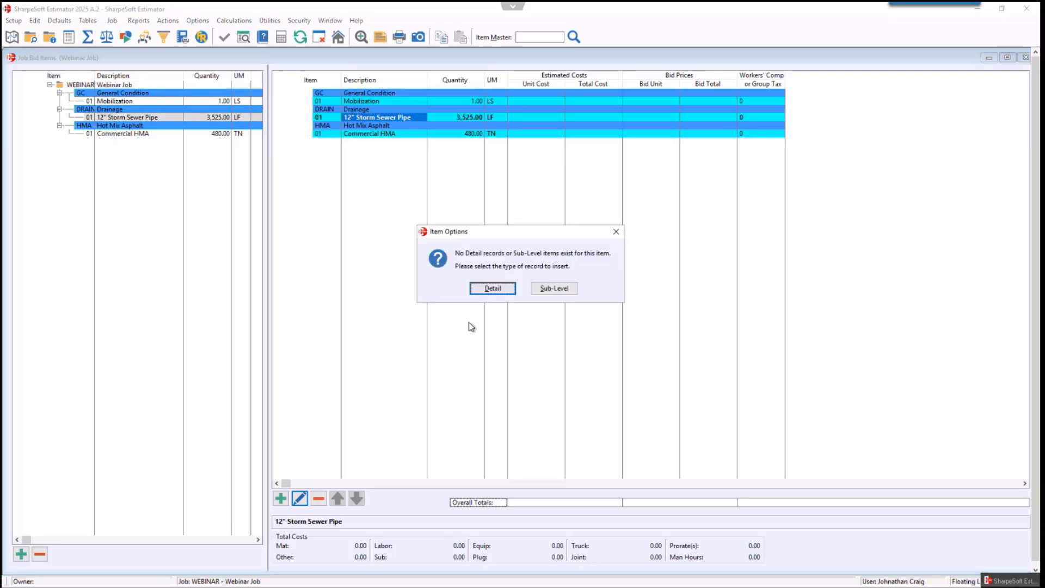
left_click(492, 289)
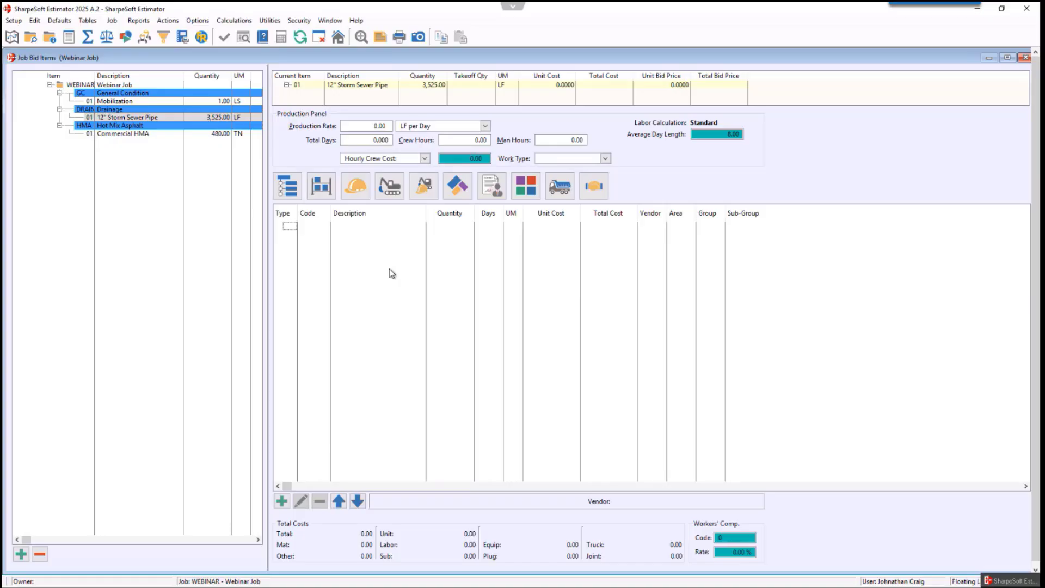
- Browse the labor and equipment resource lists, then return to the bid item tree
left_click(358, 191)
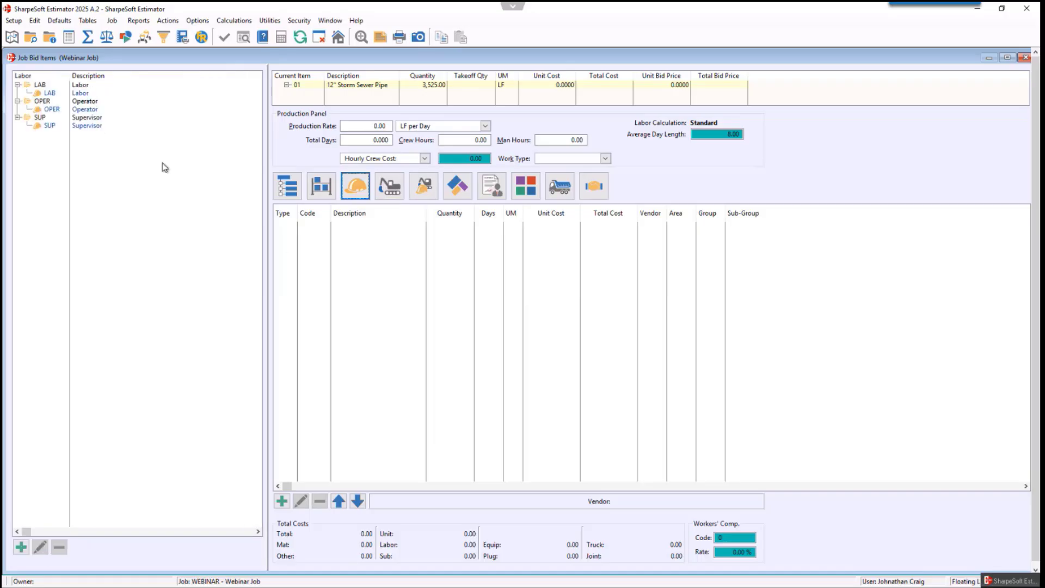
left_click(388, 190)
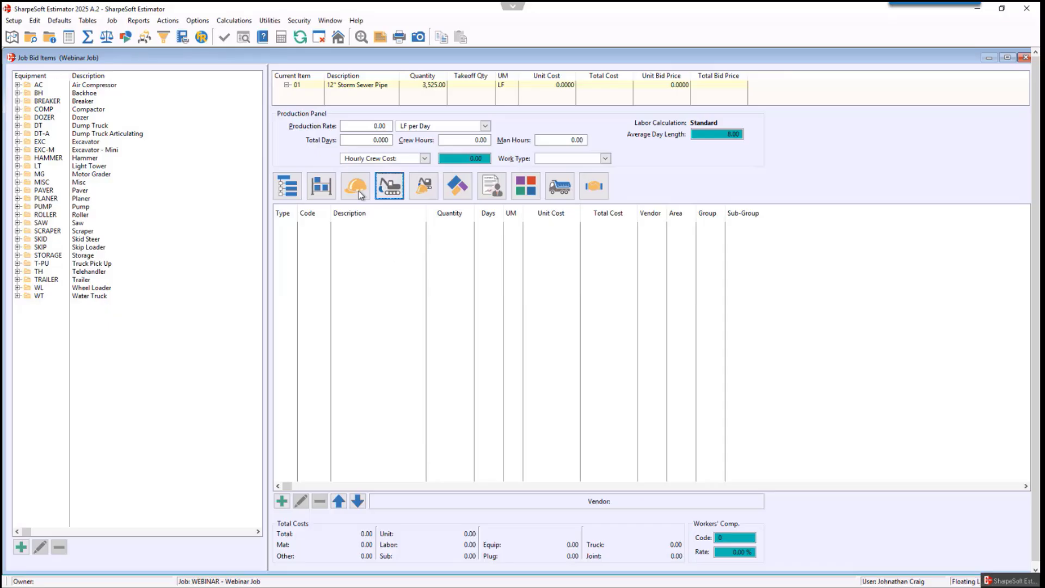
left_click(298, 185)
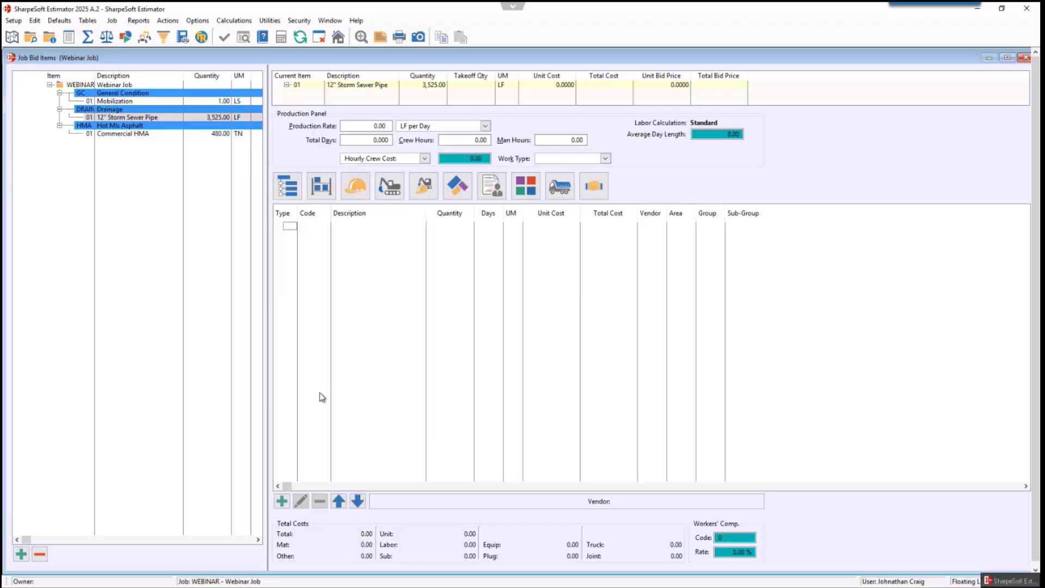
- Insert three detail rows for the storm sewer pipe item: one Labor, one Equipment and one Material
right_click(347, 251)
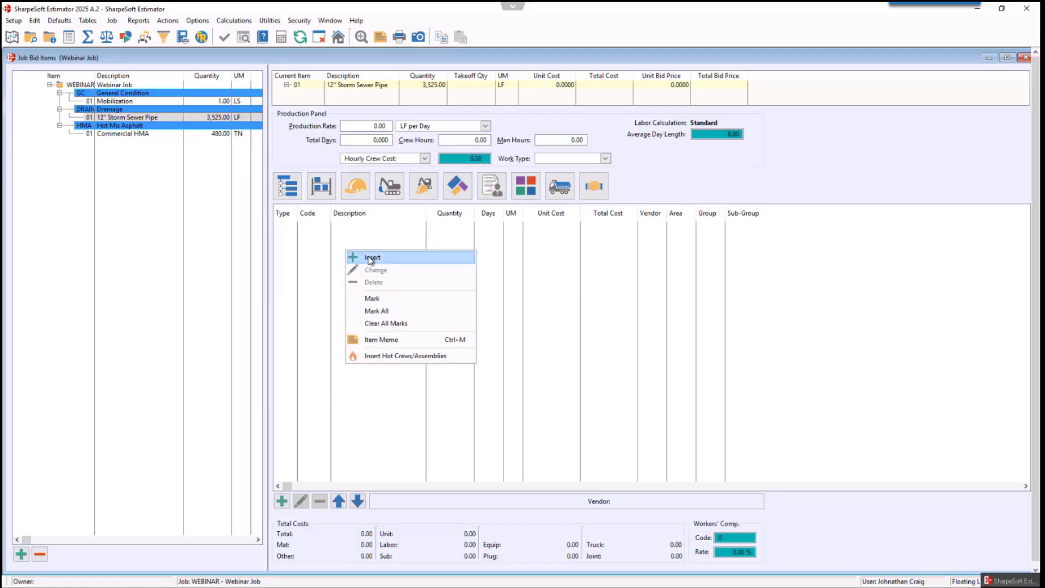
left_click(282, 501)
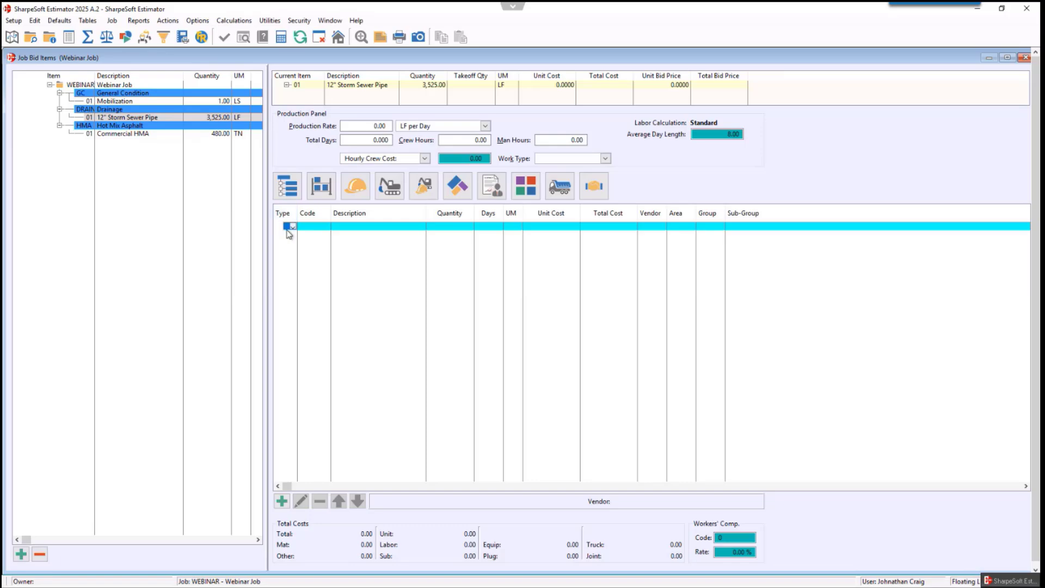
type("L")
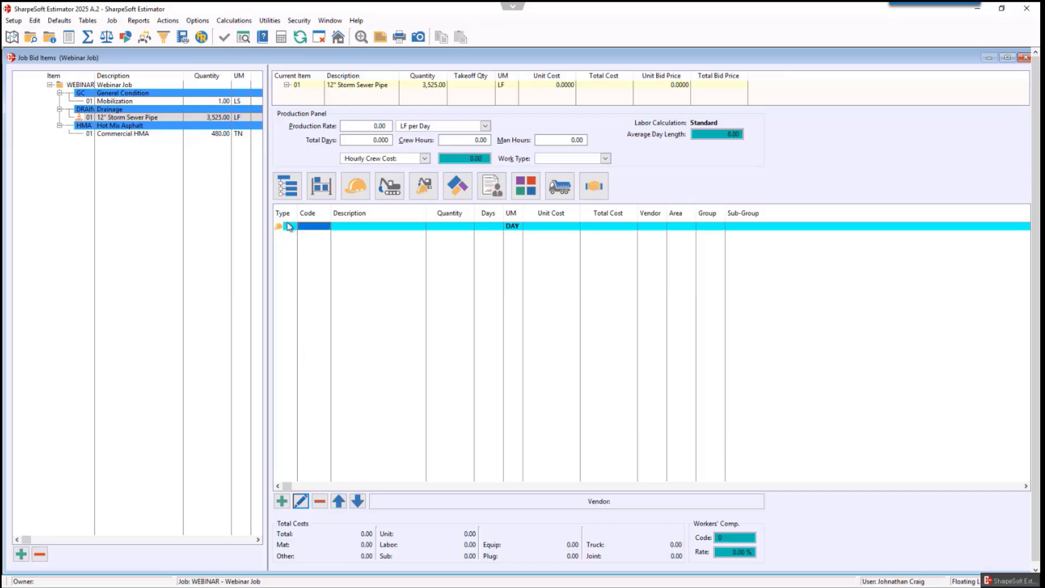
left_click(282, 504)
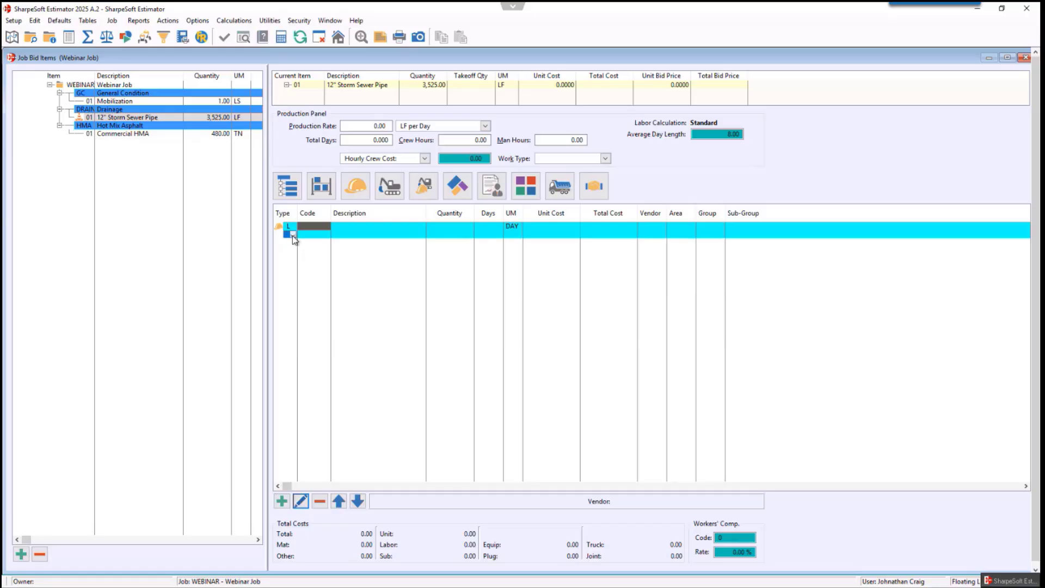
left_click(292, 236)
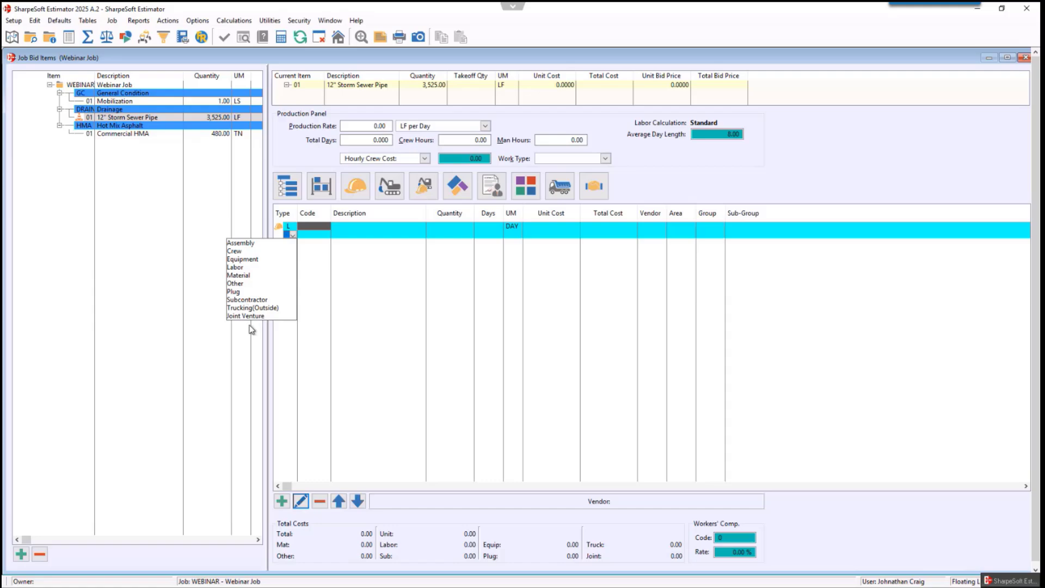
left_click(244, 261)
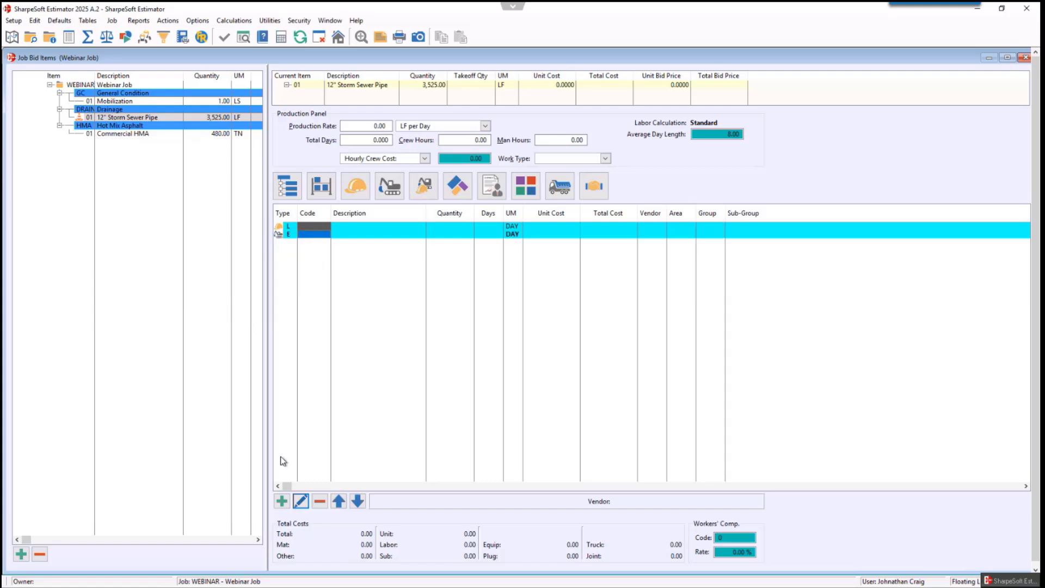
left_click(282, 501)
key("m")
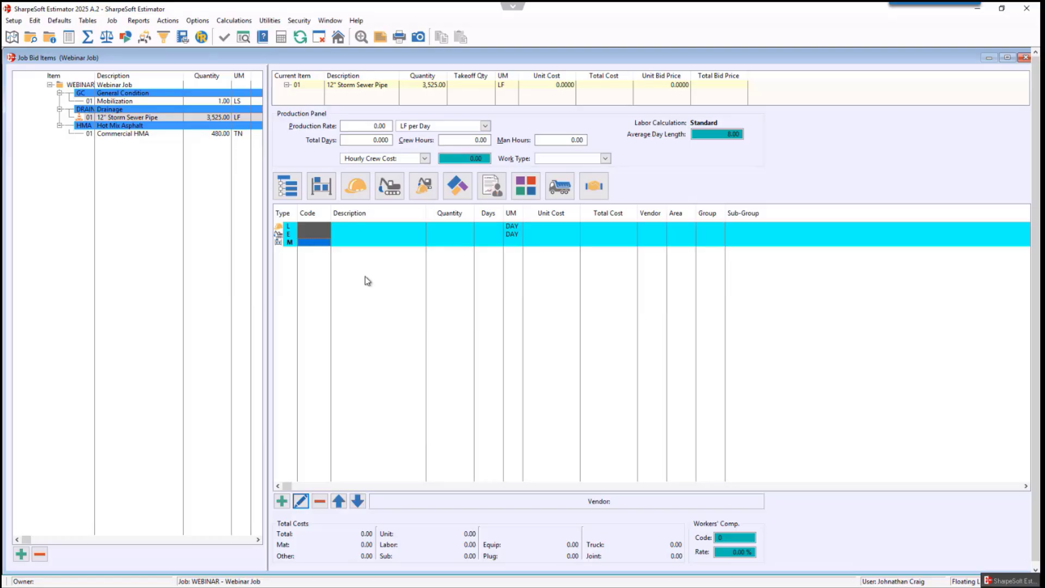
- Enter labor code PL on the labor row and choose to insert it as a new labor record
left_click(312, 229)
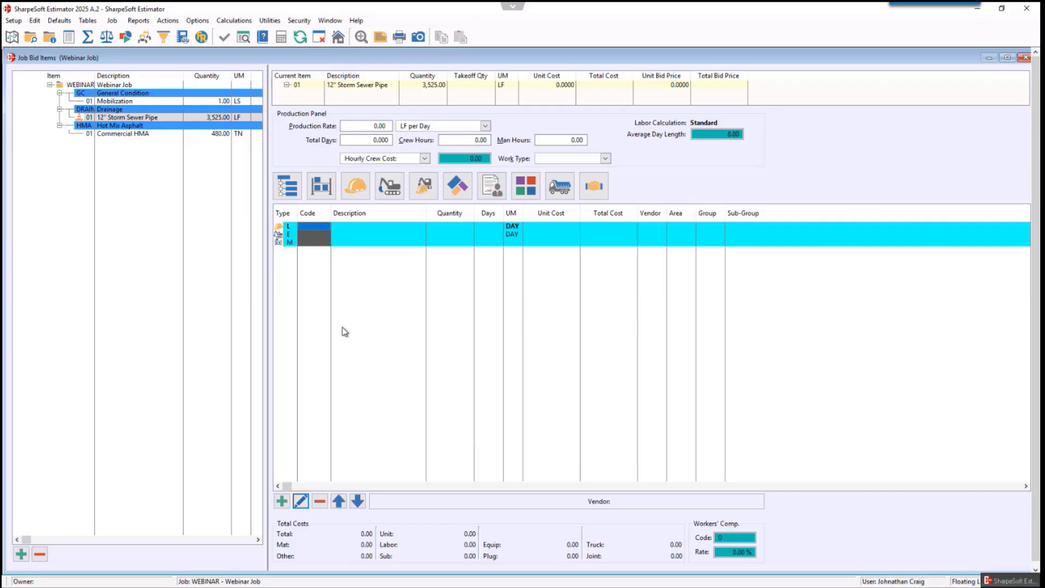
type("PL")
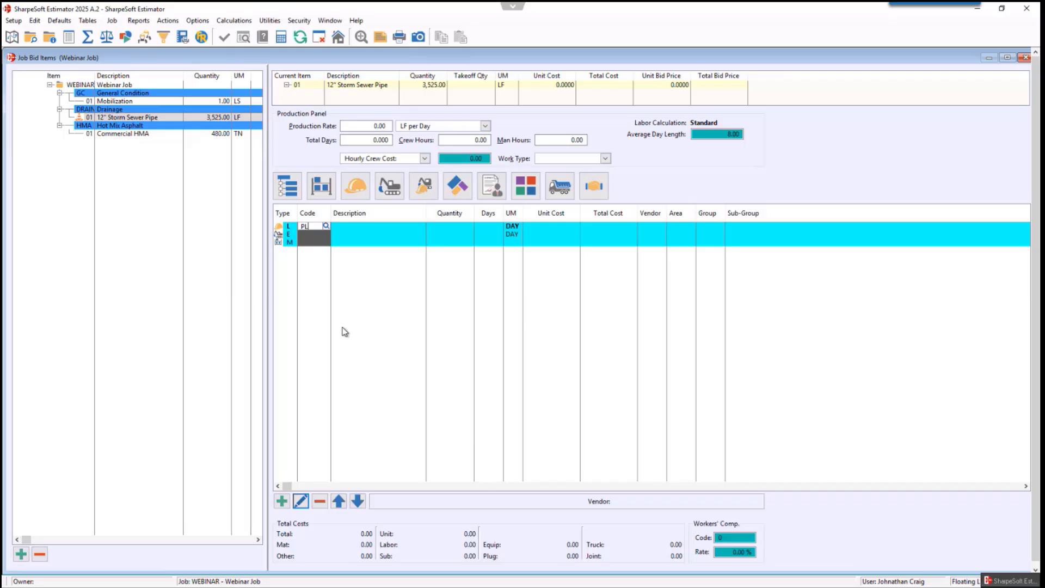
key("Return")
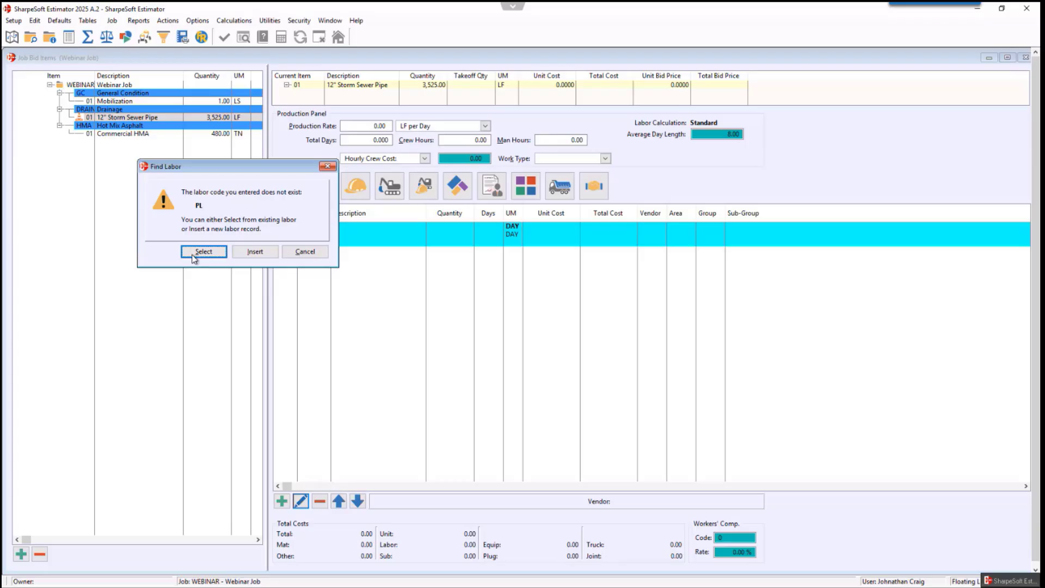
left_click(256, 252)
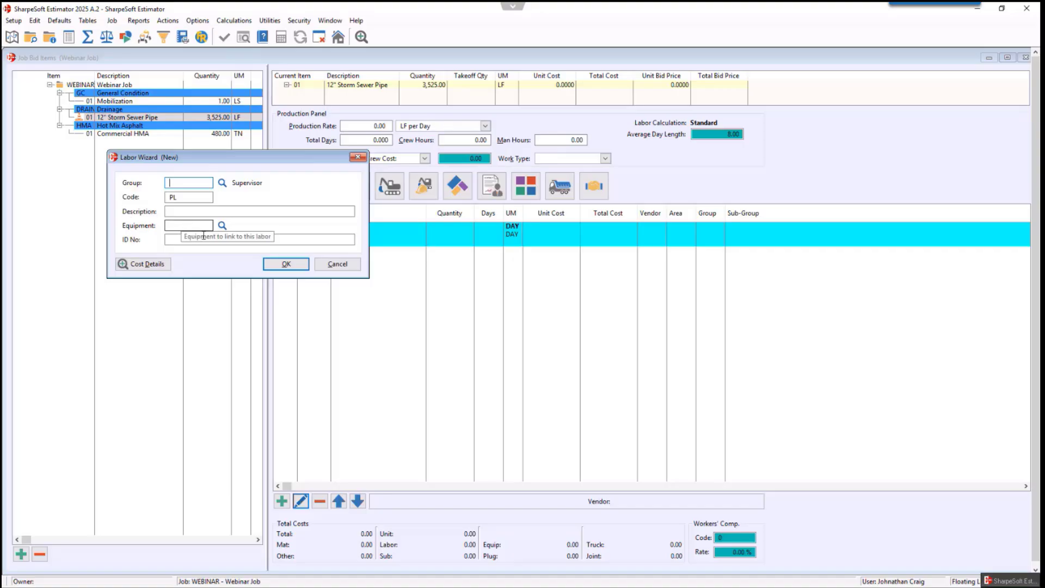
- Set the new labor record's group to LAB
left_click(154, 265)
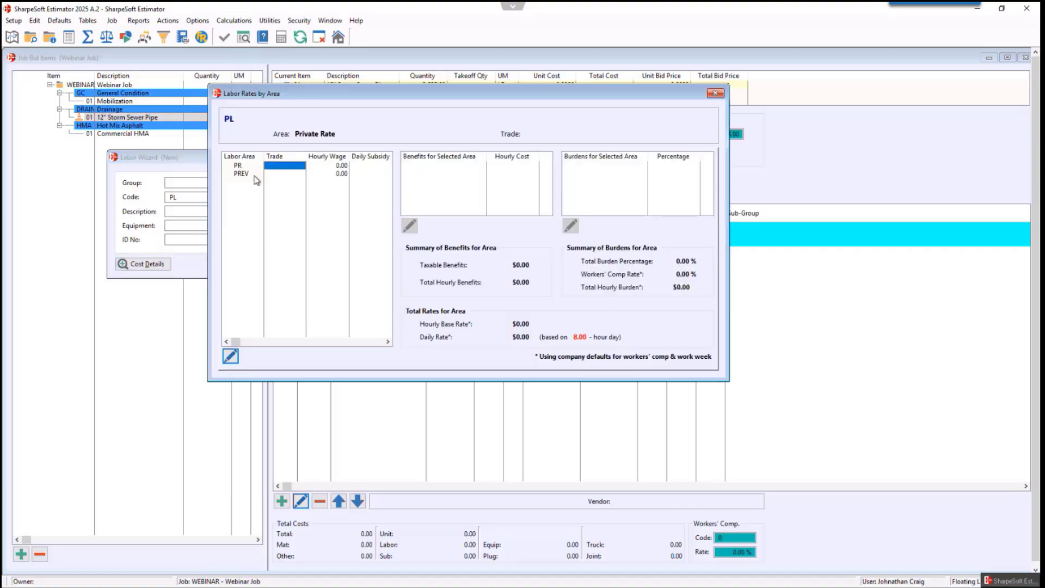
left_click(714, 93)
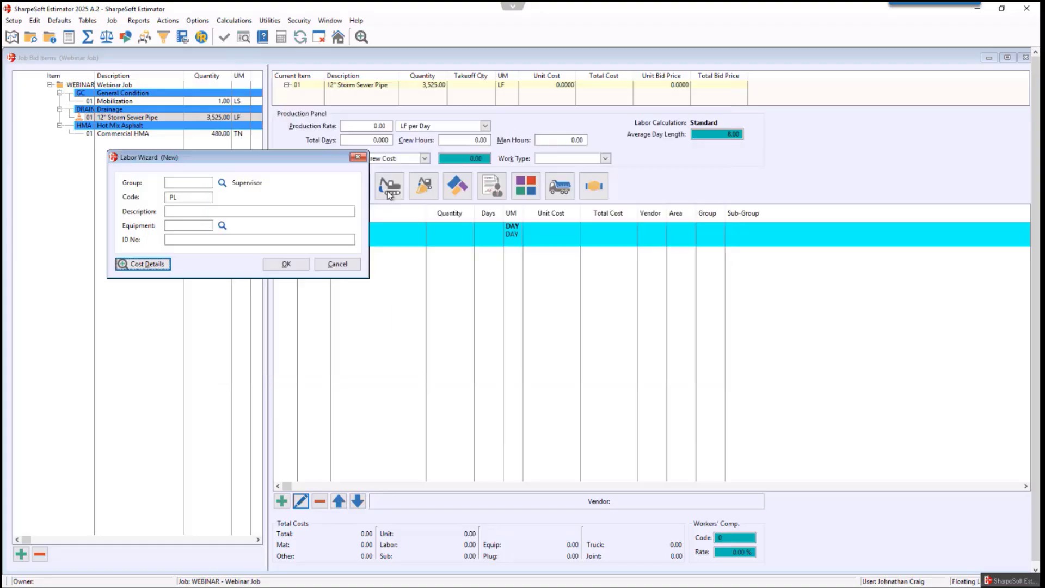
left_click(190, 184)
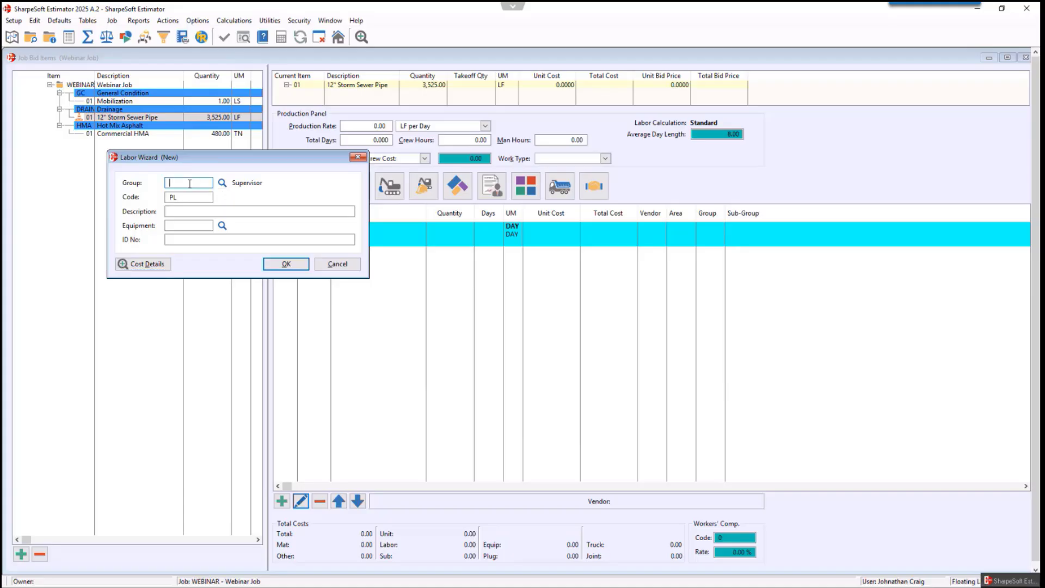
type("LAB")
left_click(188, 212)
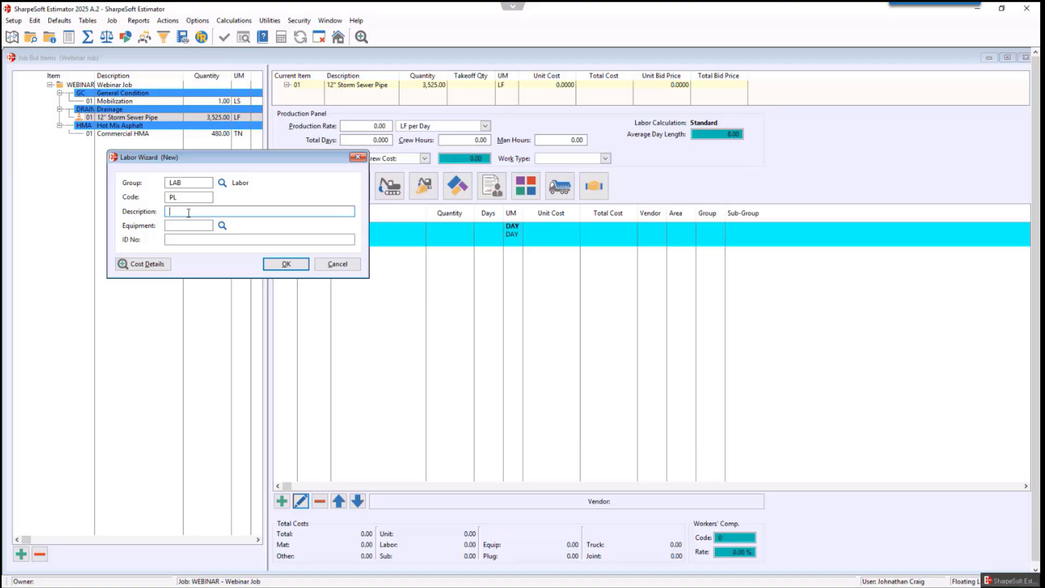
left_click(222, 182)
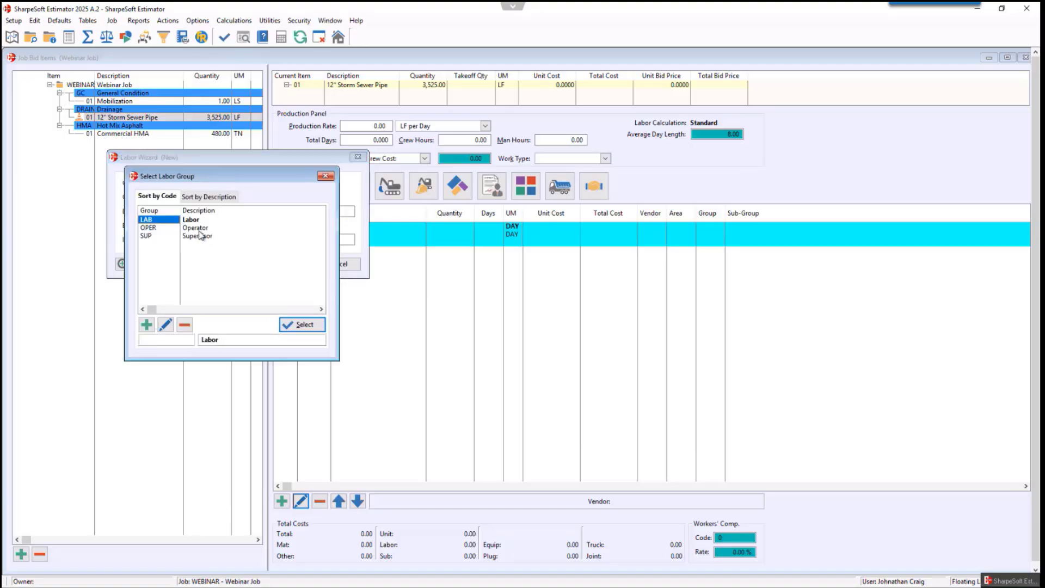
left_click(146, 325)
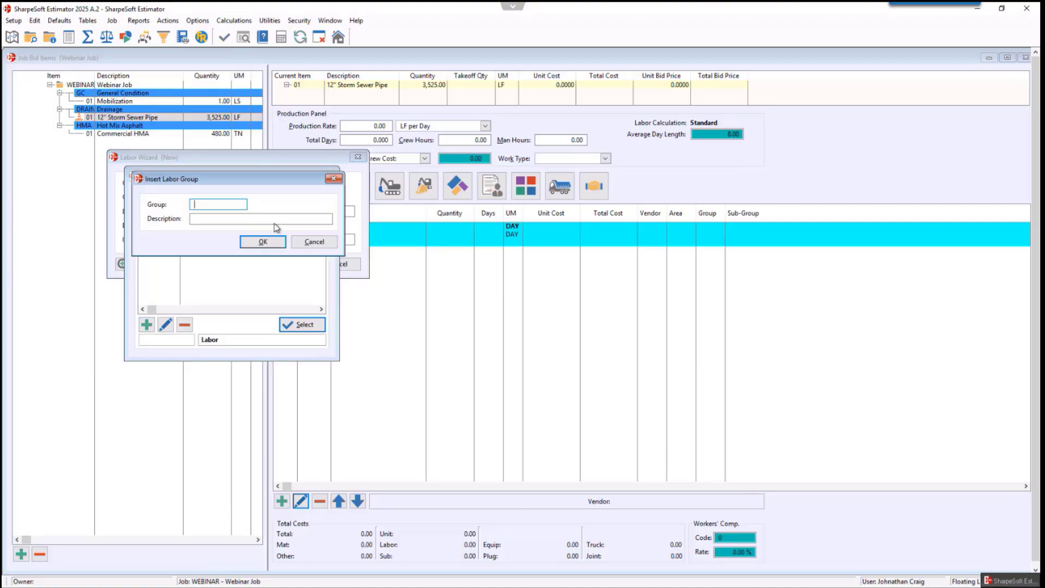
left_click(333, 179)
left_click(327, 177)
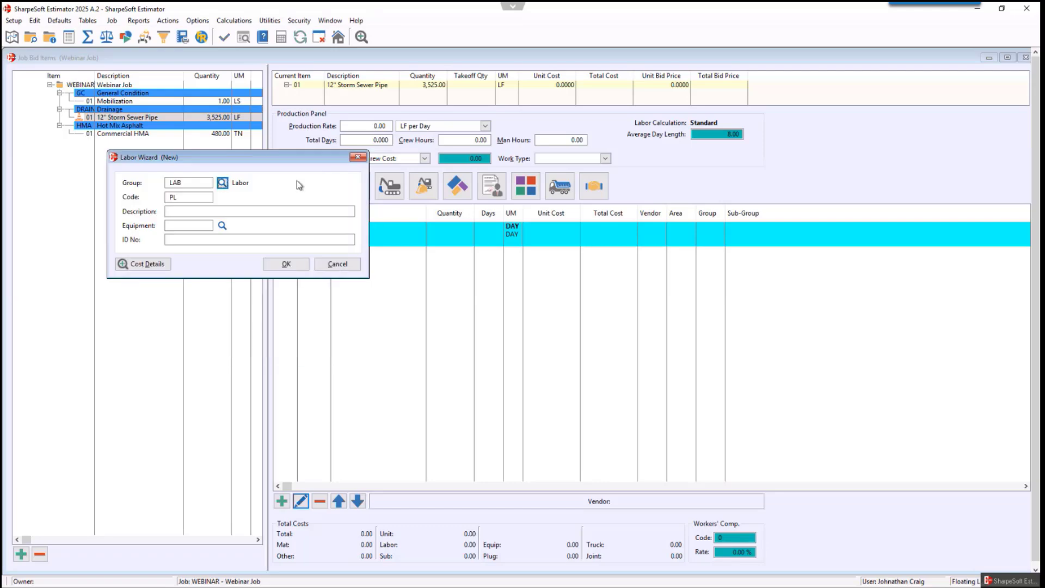
- Enter Pipe Layer as the new labor record's description
left_click(187, 198)
left_click(185, 211)
left_click(184, 198)
left_click(180, 212)
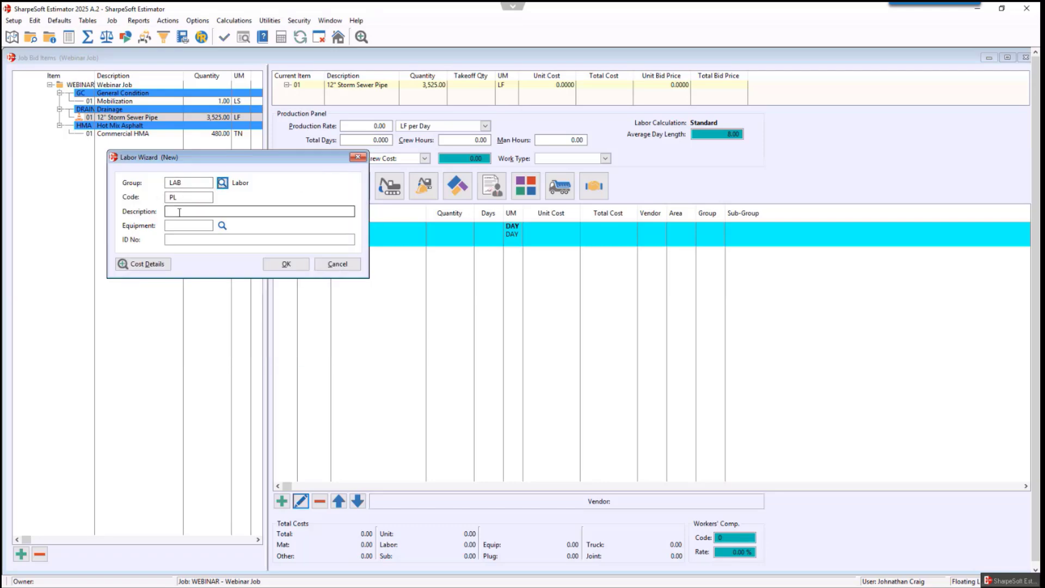
left_click(179, 212)
type("P")
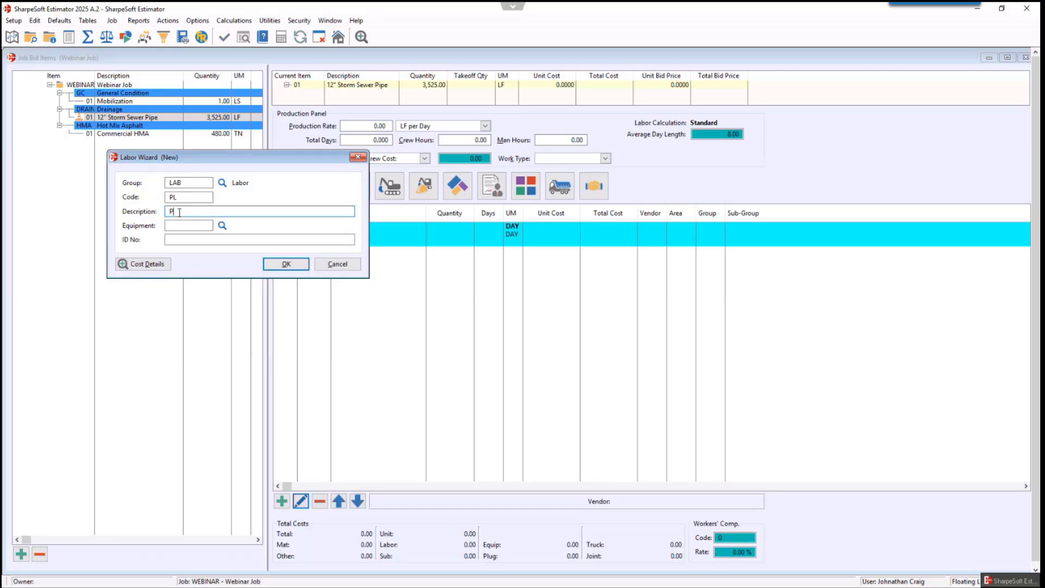
type("ipe Layer")
- Open the labor's cost details and set the Private Rate area's trade to LAB
left_click(143, 264)
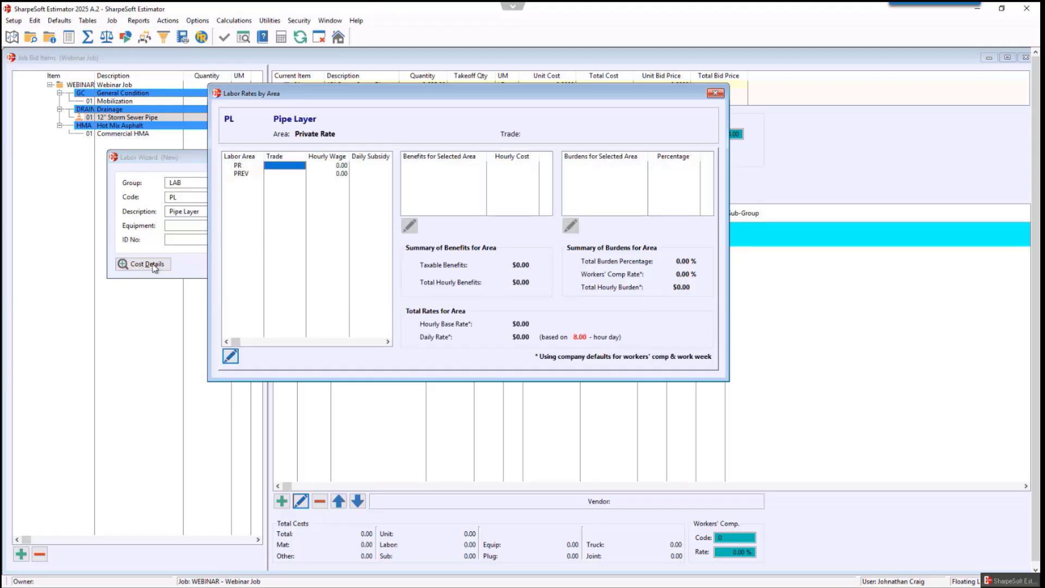
left_click(280, 168)
type("LAB")
key("Tab")
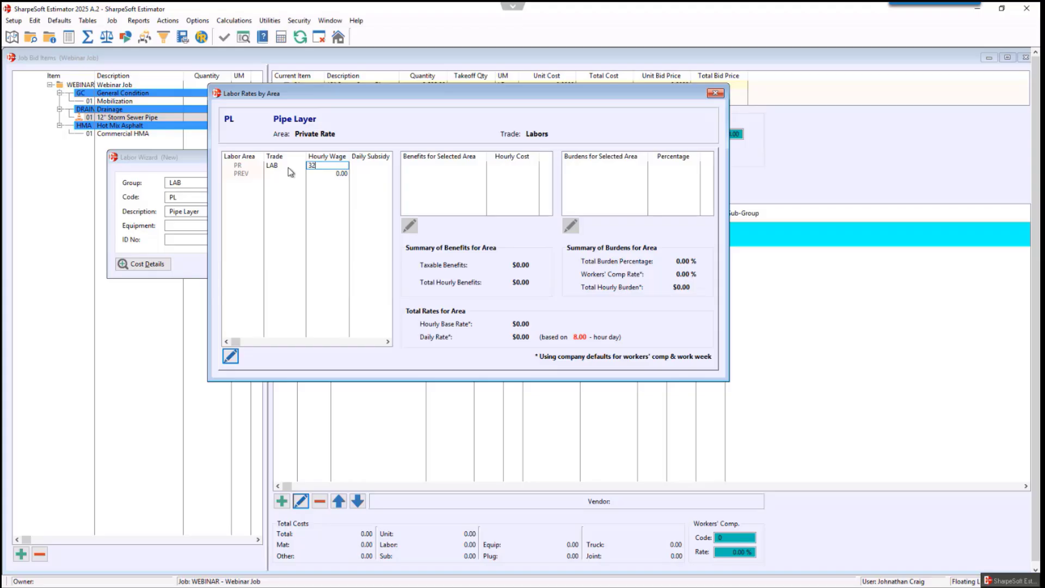
key("Tab")
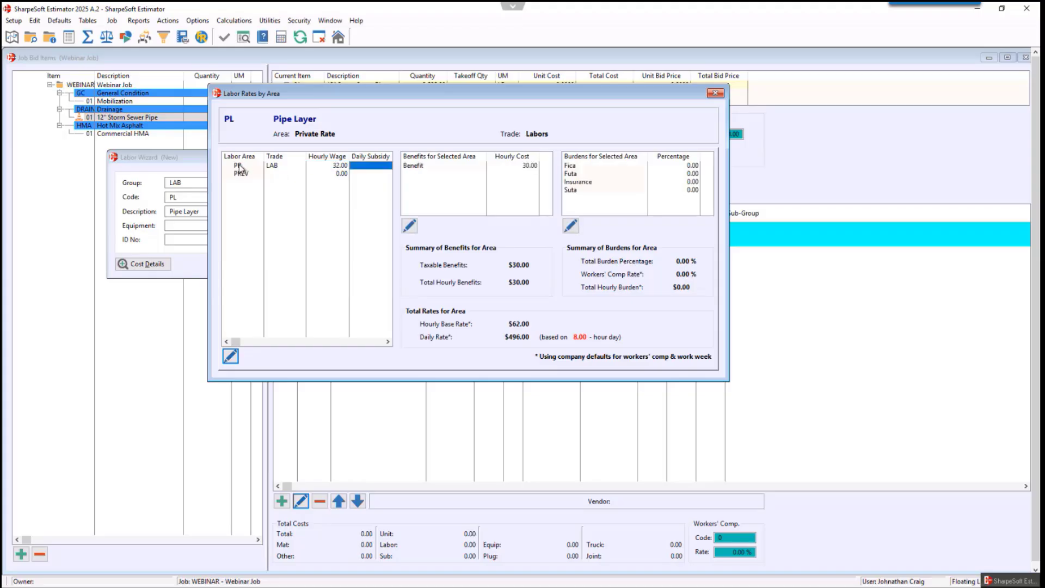
left_click(277, 167)
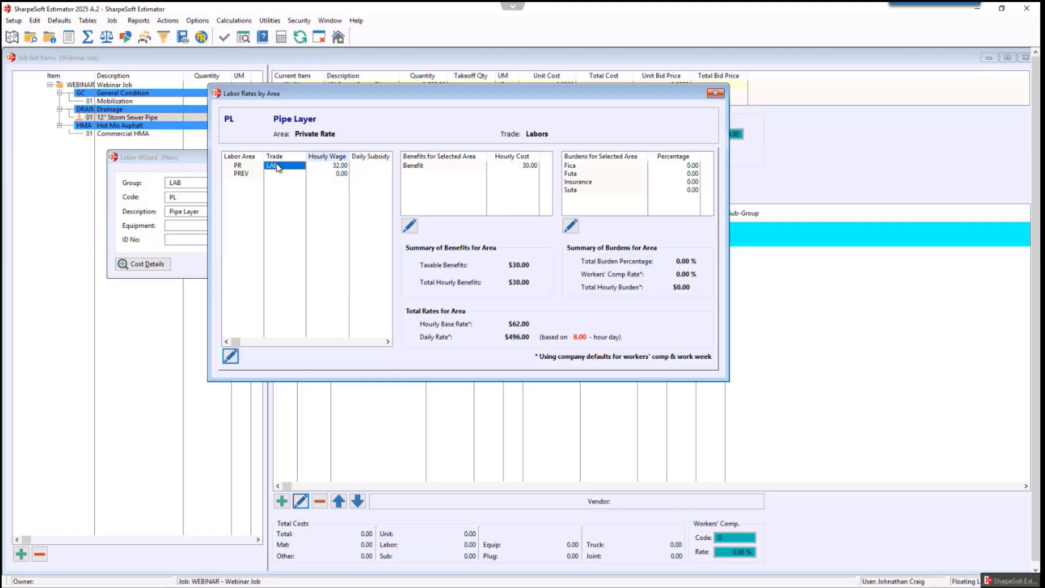
left_click(341, 166)
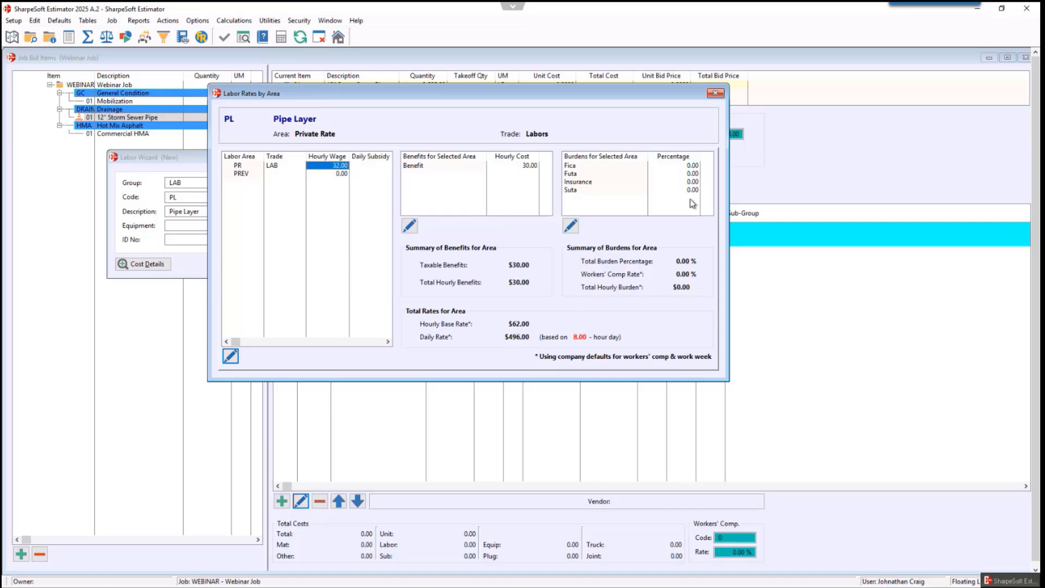
- Try a 7.75 percent FICA burden, reset it to 0, and close the labor rates window
left_click(693, 166)
left_click(688, 175)
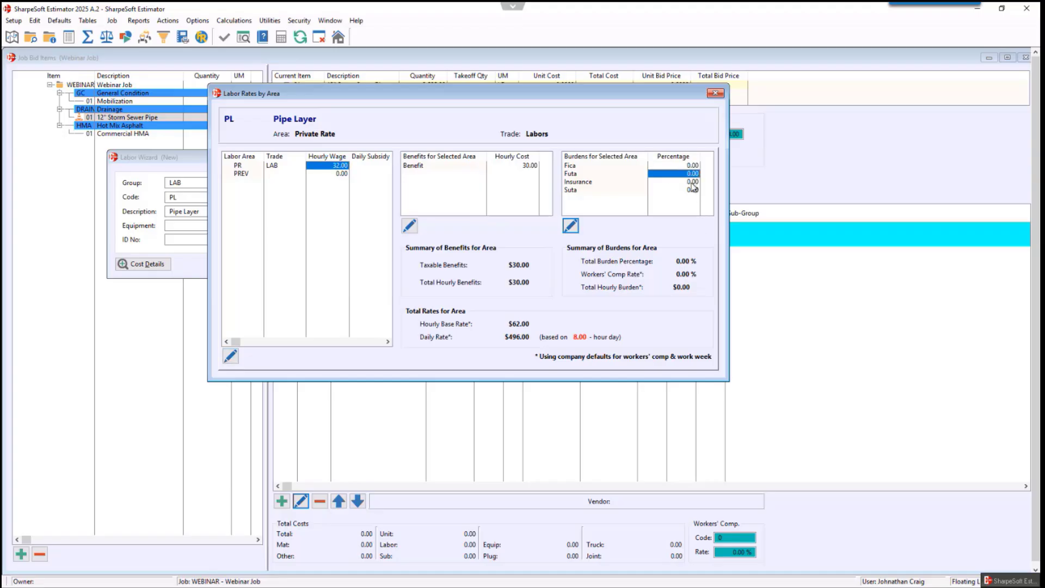
left_click(690, 182)
left_click(694, 190)
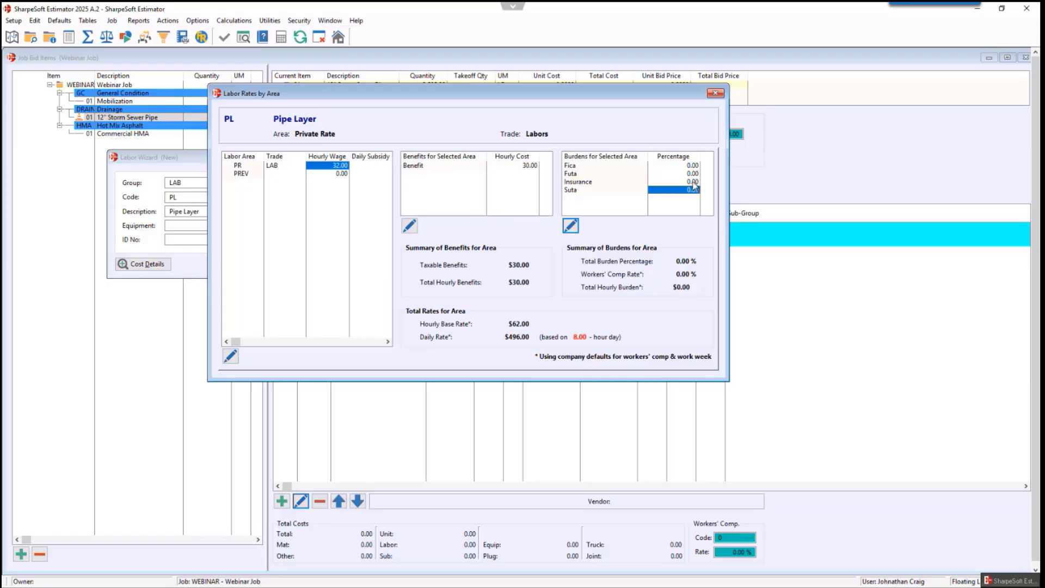
left_click(693, 166)
left_click(690, 174)
left_click(689, 166)
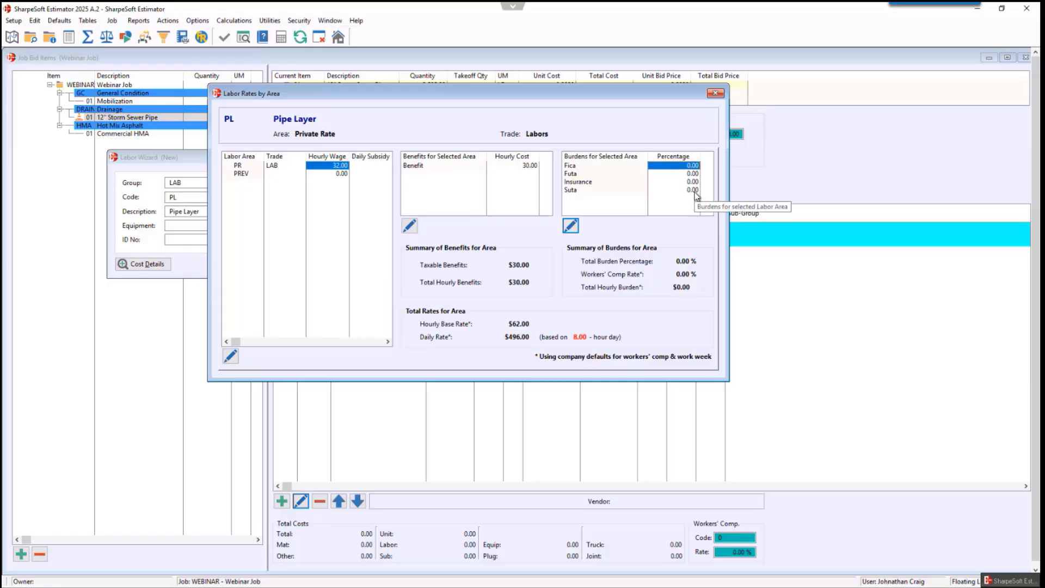
type("7.75")
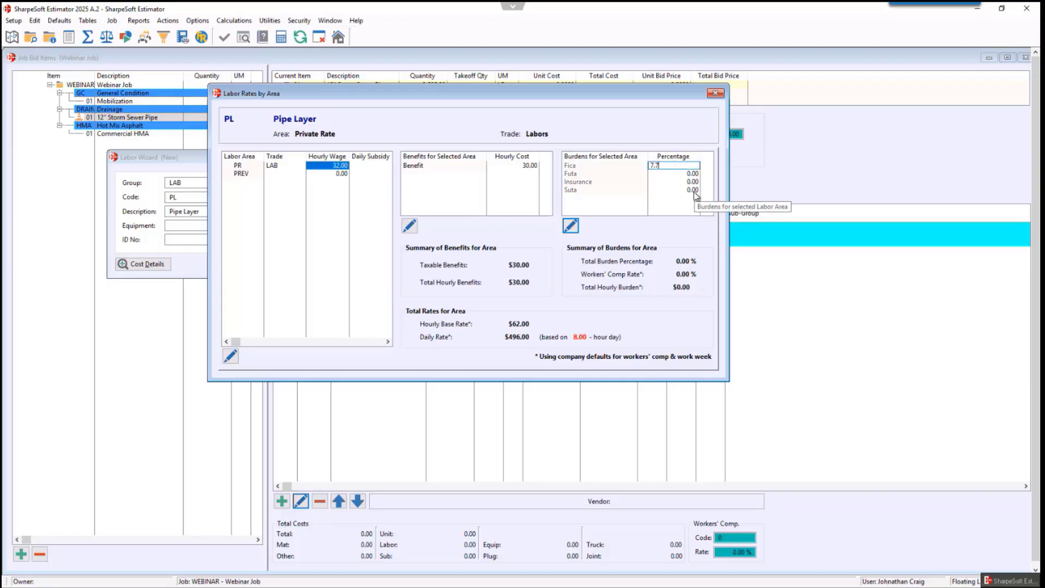
key("Return")
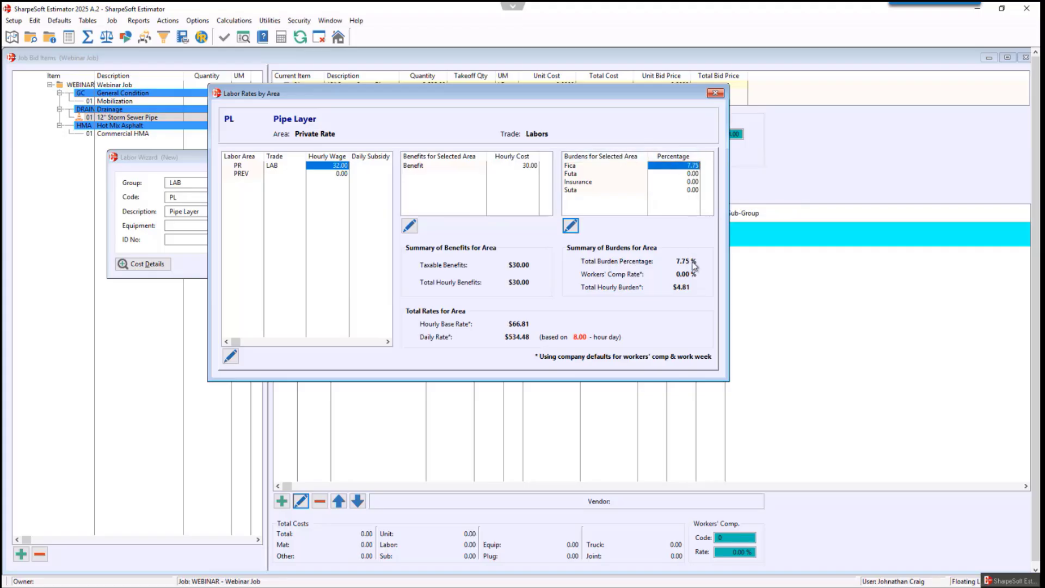
type("0")
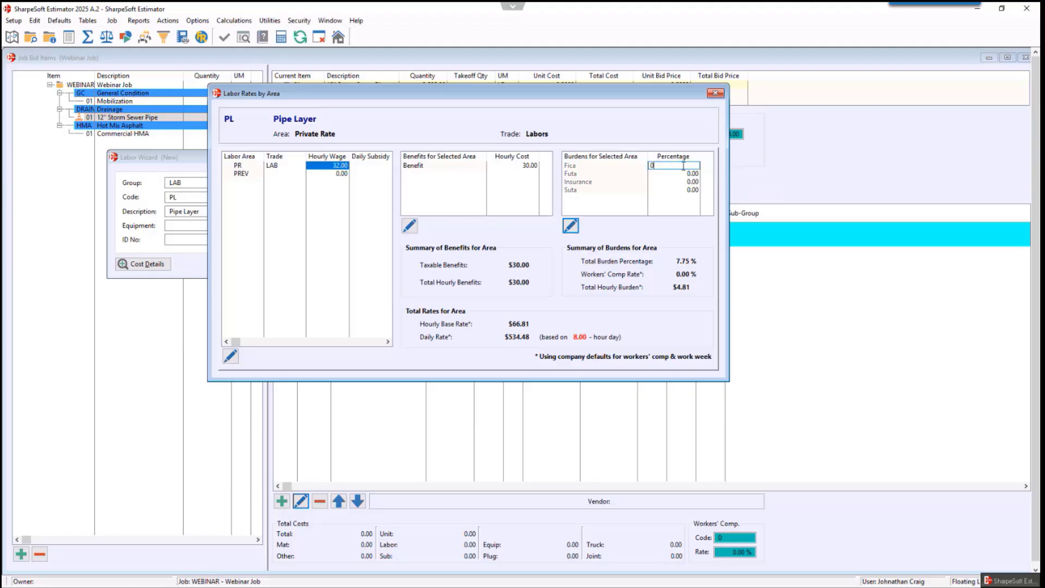
key("Return")
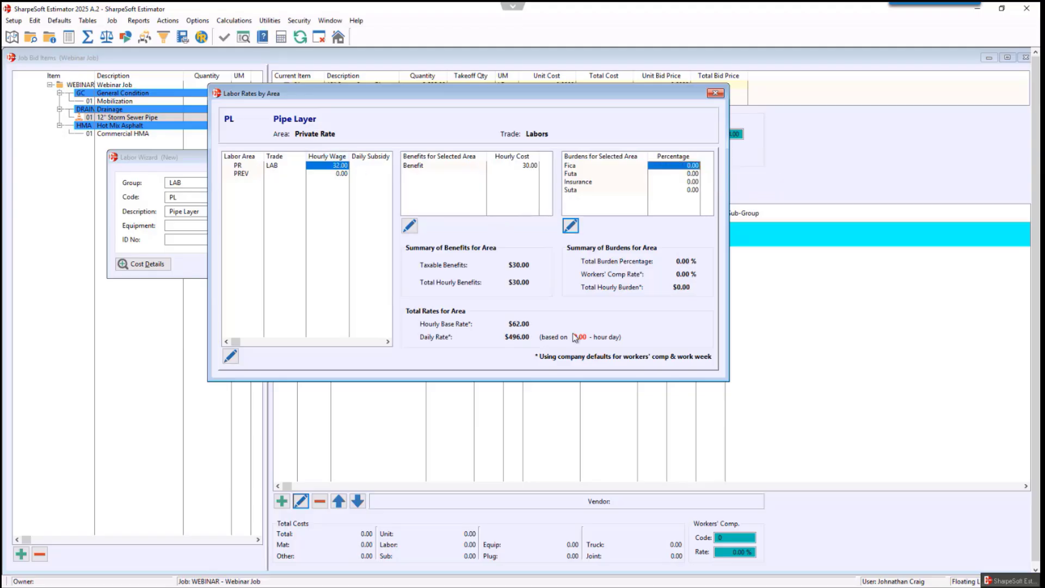
left_click(715, 94)
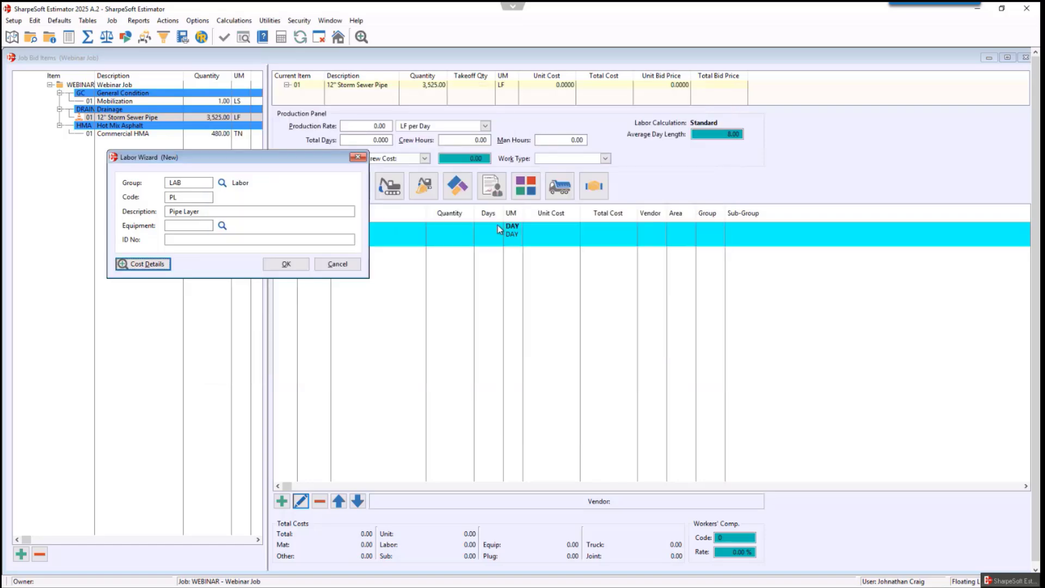
- Save the new Pipe Layer labor record to the bid item, try 2 days on its line, then clear the days
left_click(287, 265)
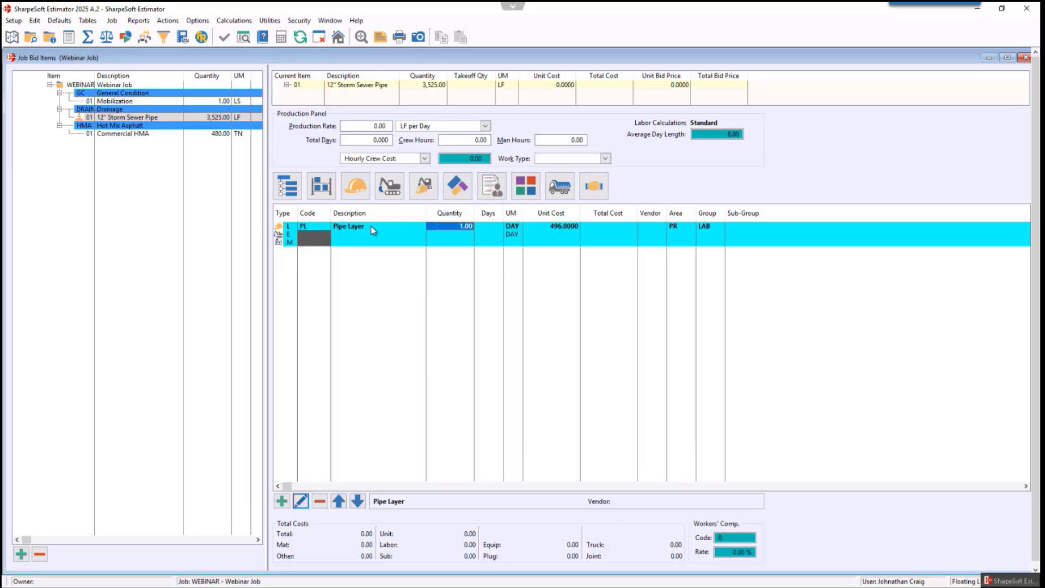
left_click(492, 233)
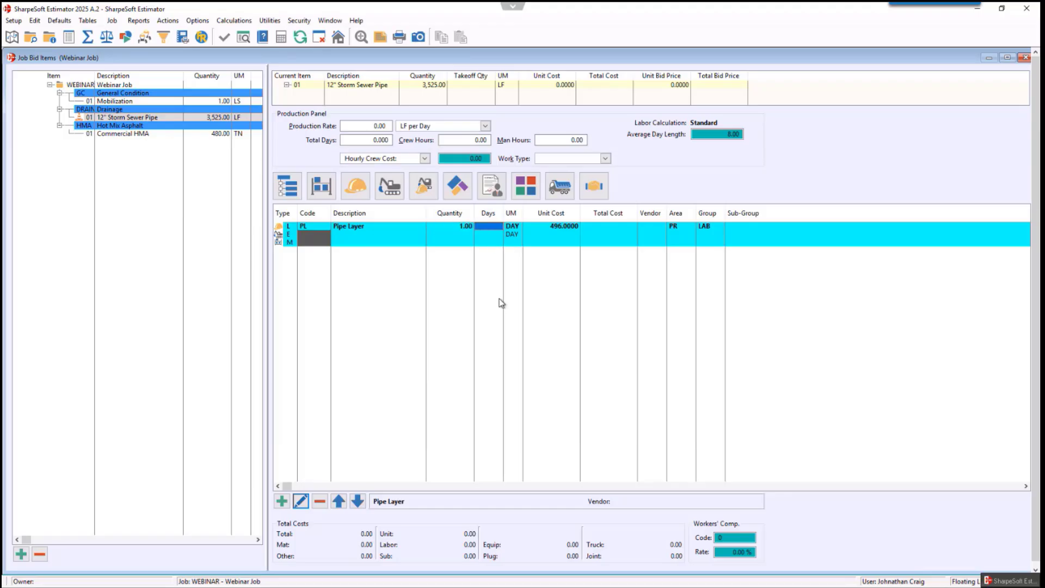
type("2")
key("Return")
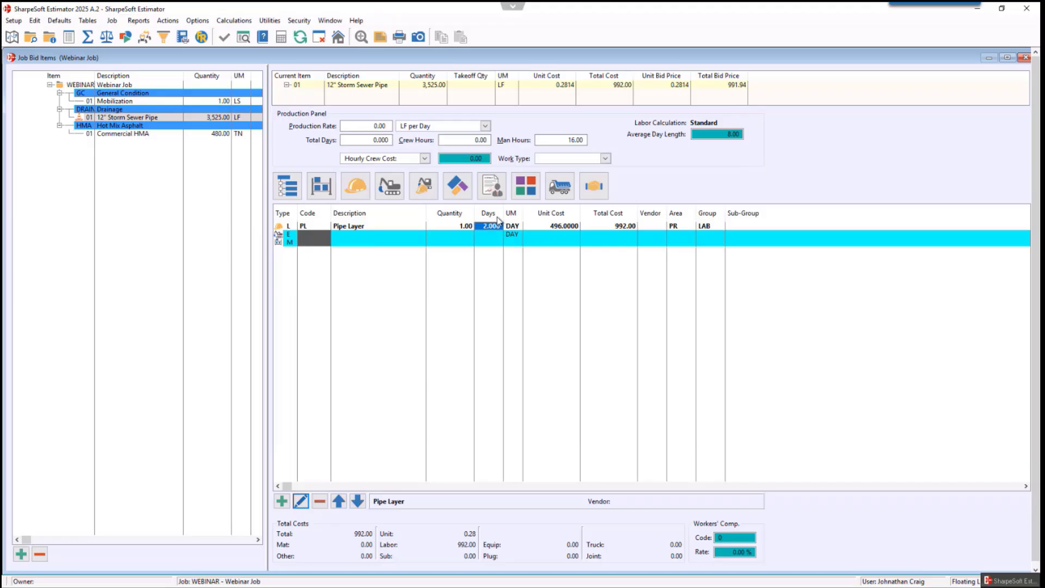
key("Delete")
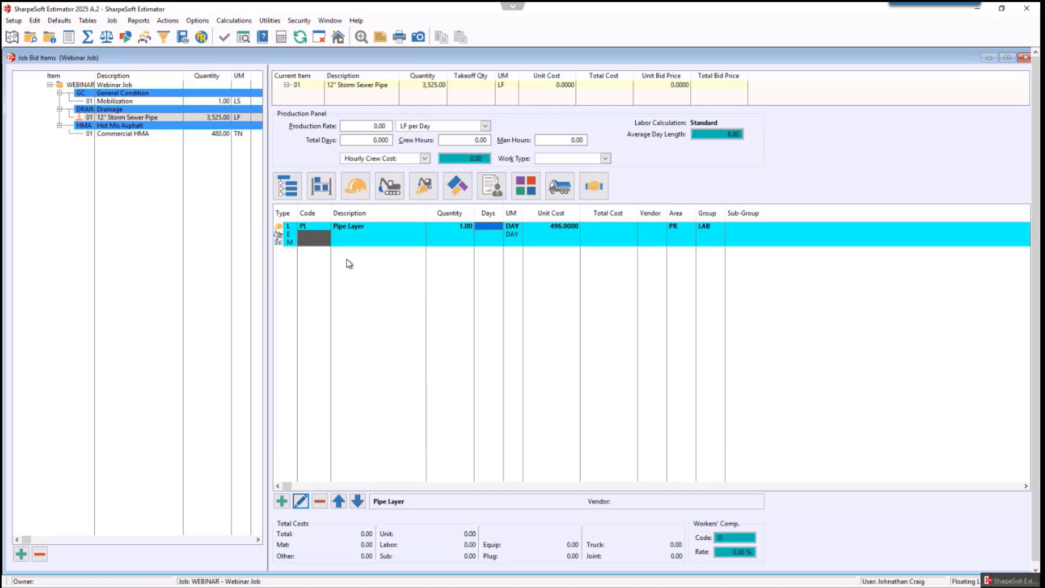
- Enter equipment code C320 on the bid item and insert it as a new equipment record in group EXC
left_click(315, 236)
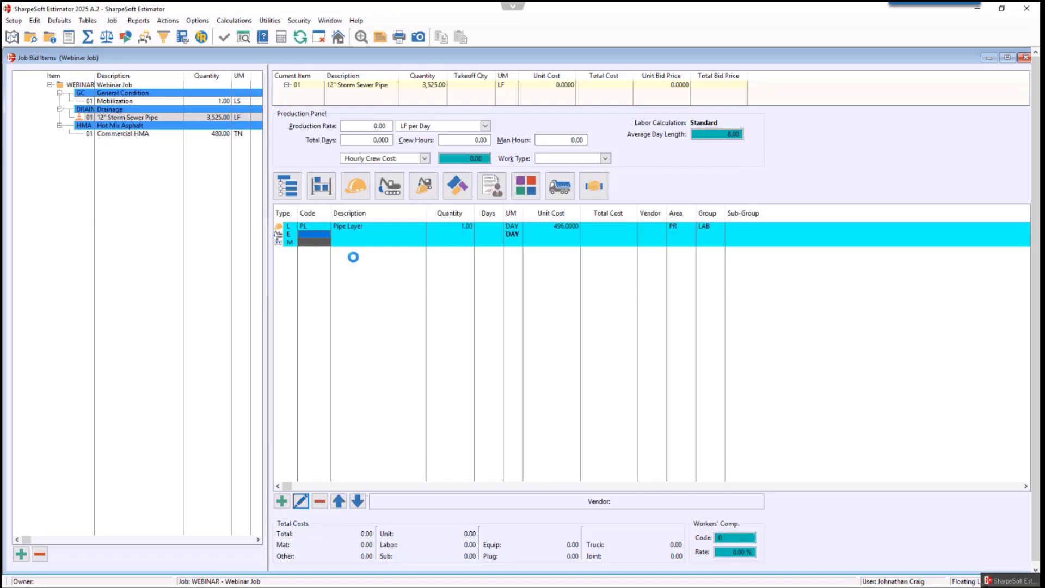
type("C320")
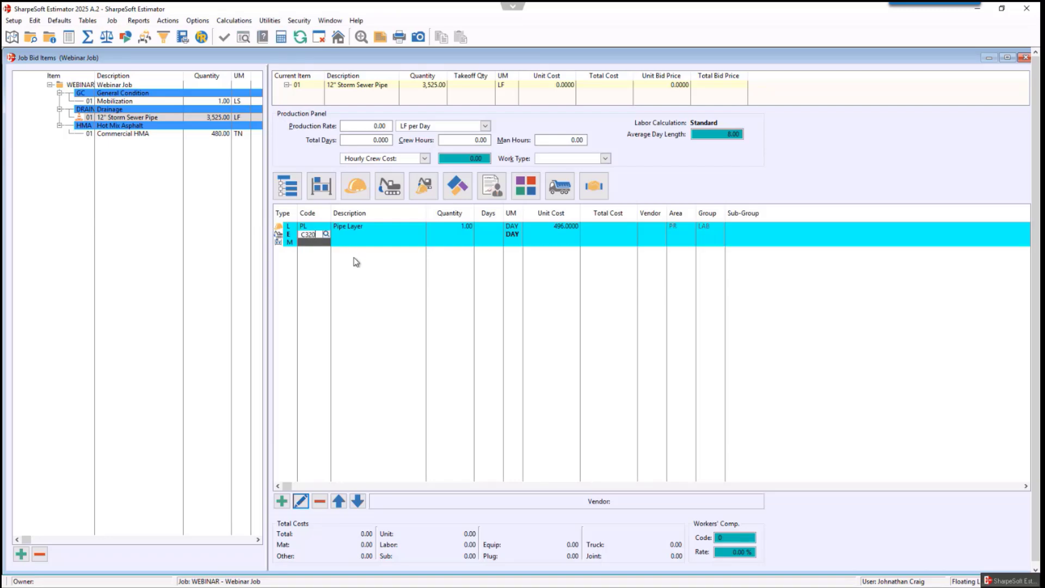
key("Return")
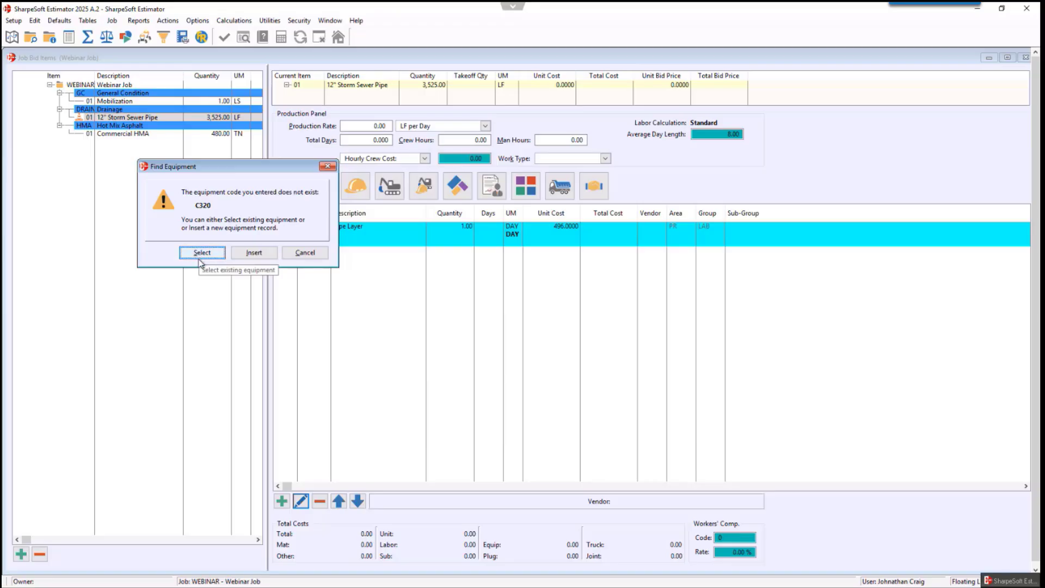
left_click(254, 254)
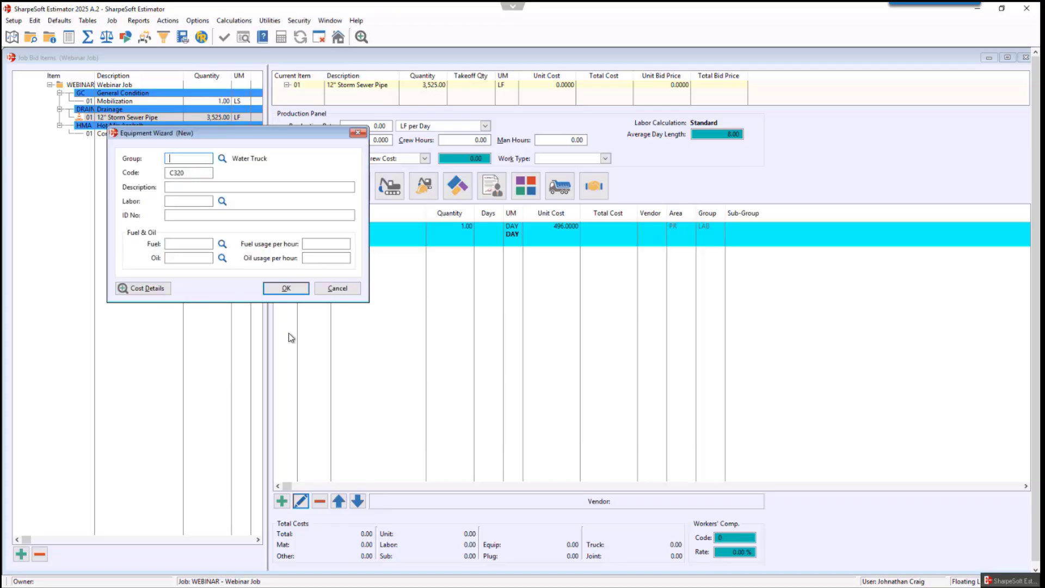
left_click(222, 159)
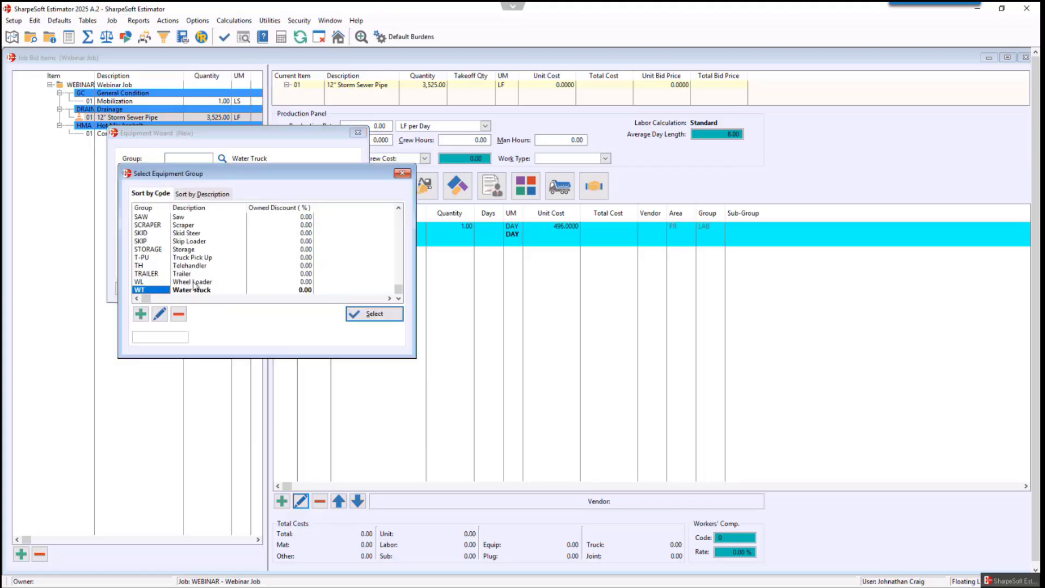
scroll(194, 284, "up", 10)
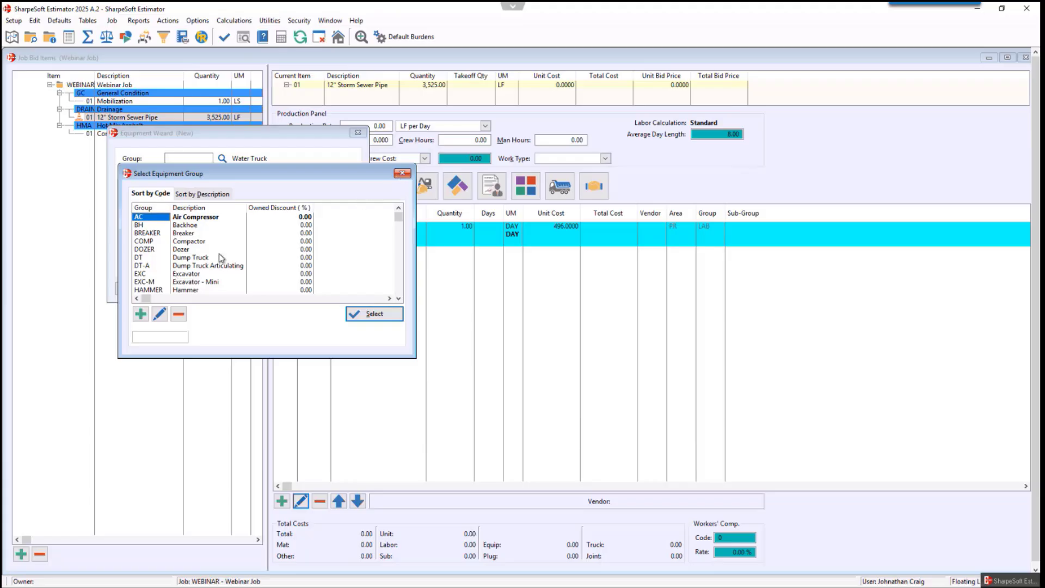
left_click(194, 274)
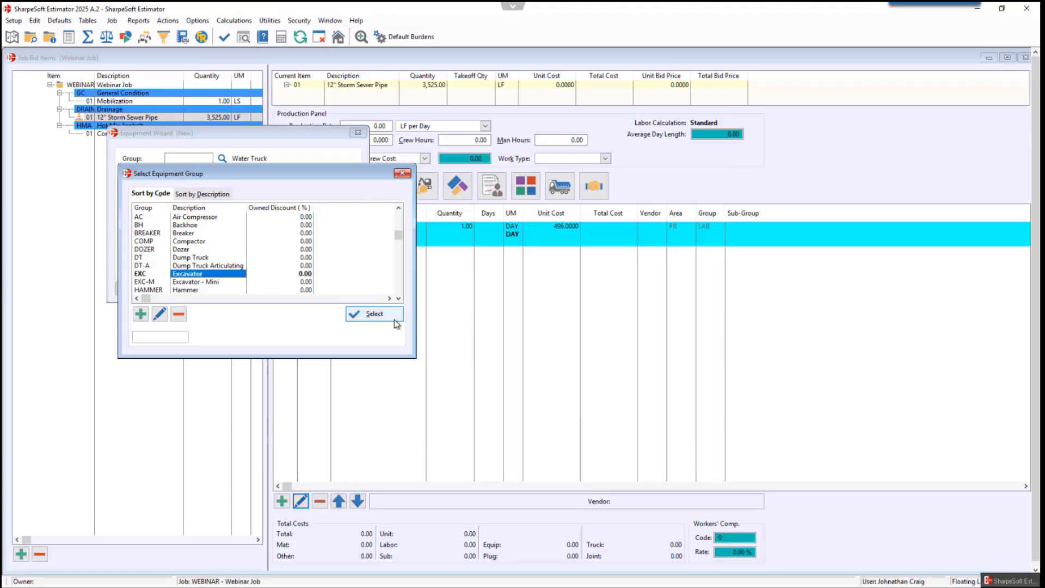
left_click(381, 314)
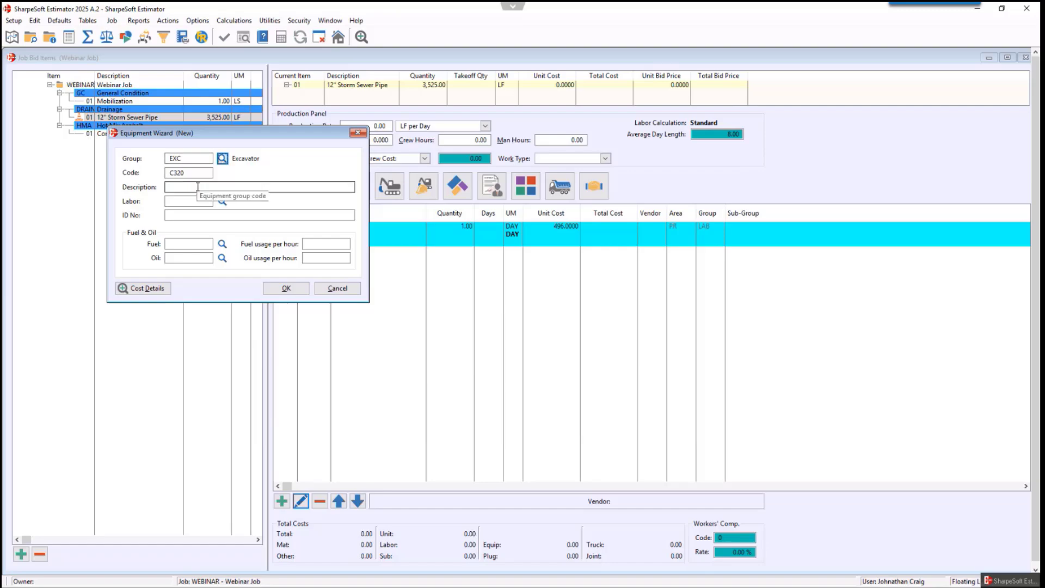
- Enter Cat 320 Excavator as the new equipment record's description
left_click(240, 190)
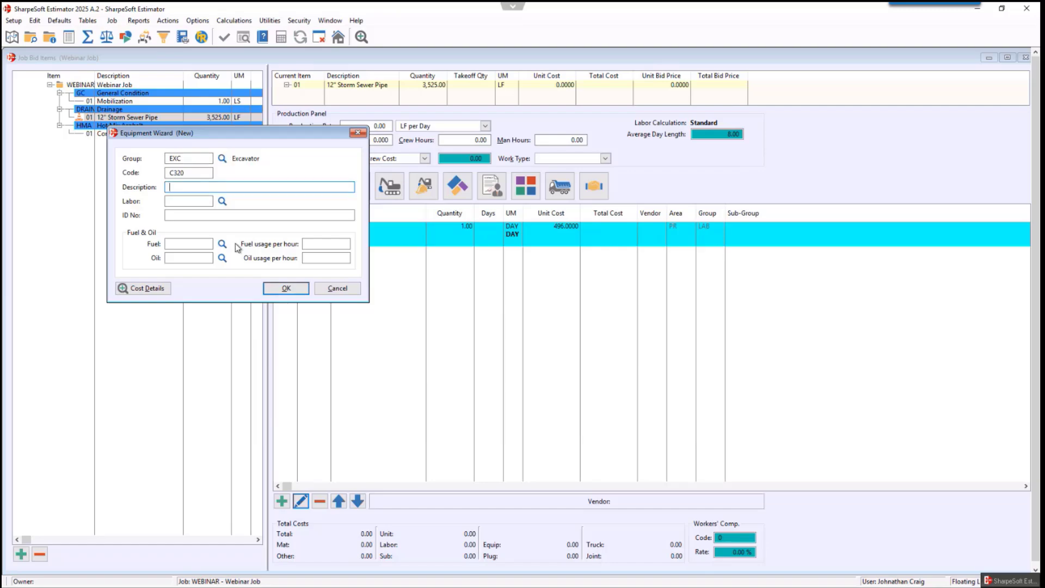
type("Cat 320 Excaca")
key("BackSpace")
key("BackSpace")
type("vator")
- Set the equipment's fuel to D (Diesel) with a fuel usage of 2.25 per hour
left_click(222, 243)
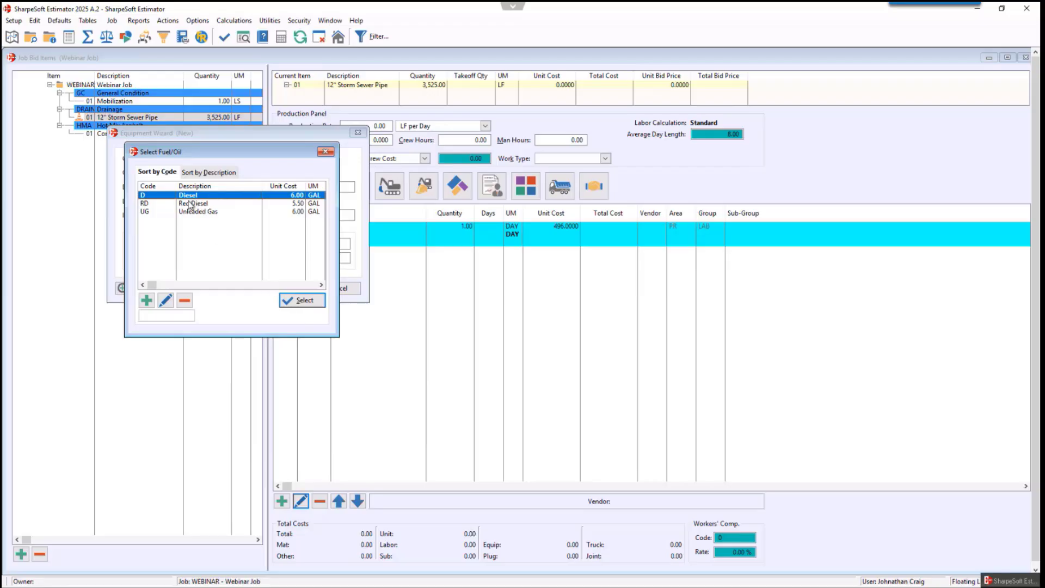
left_click(303, 300)
left_click(320, 244)
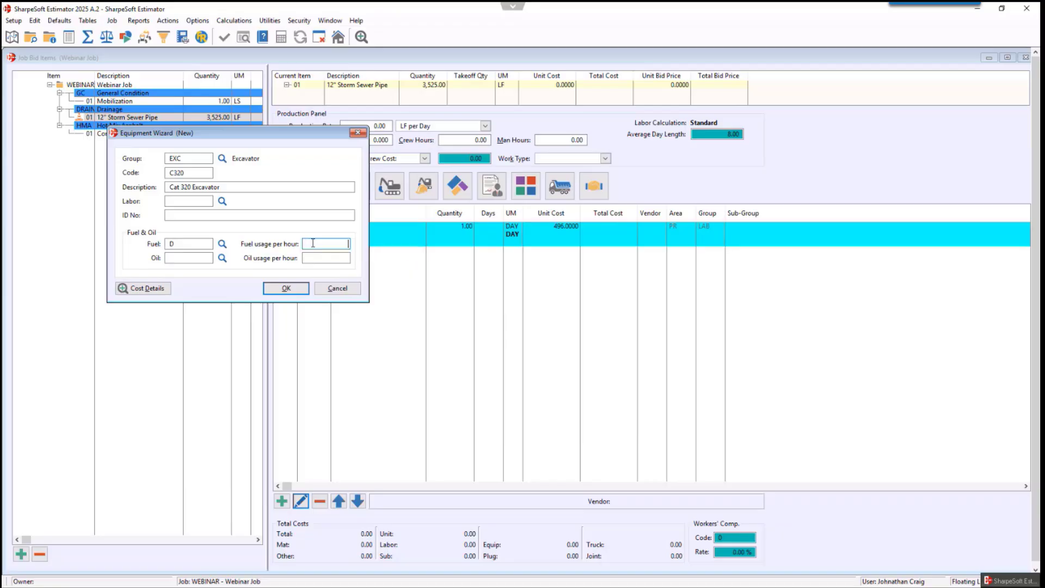
type("2.25")
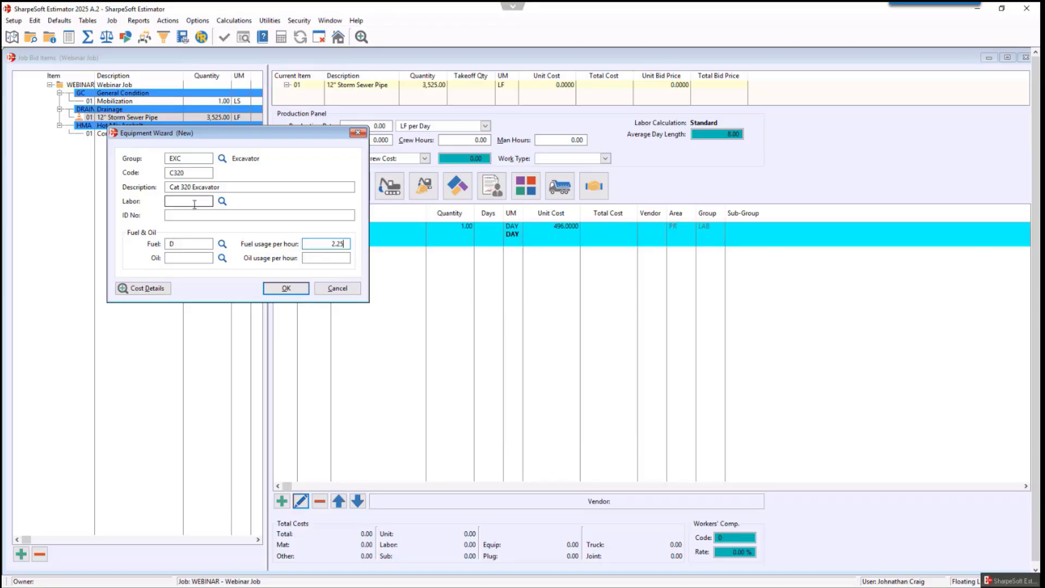
- Set the equipment's 02-WEEK hourly rate by day to 75 in its cost details and save the equipment record
left_click(145, 288)
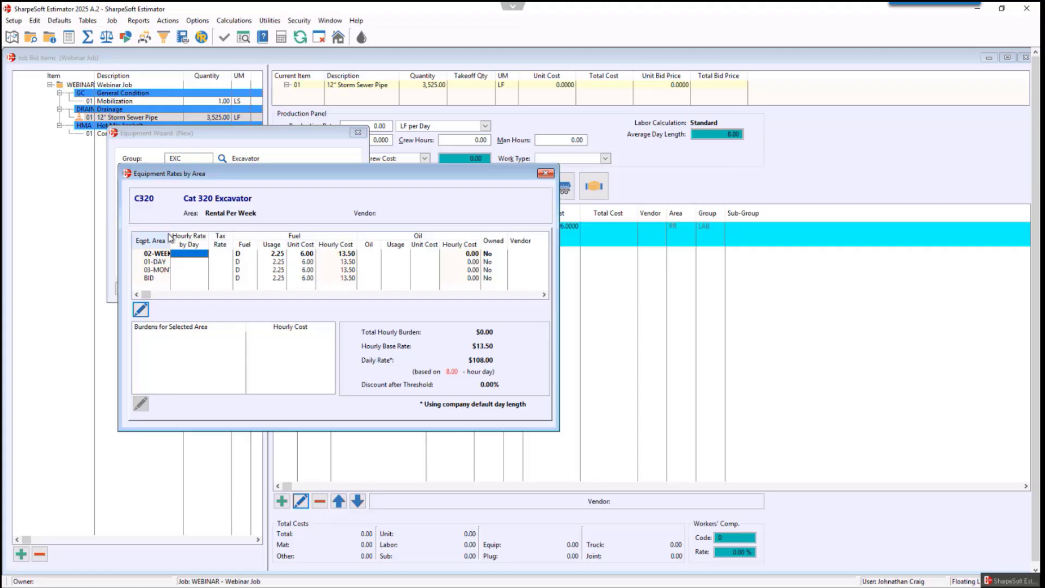
left_click_drag(172, 237, 194, 237)
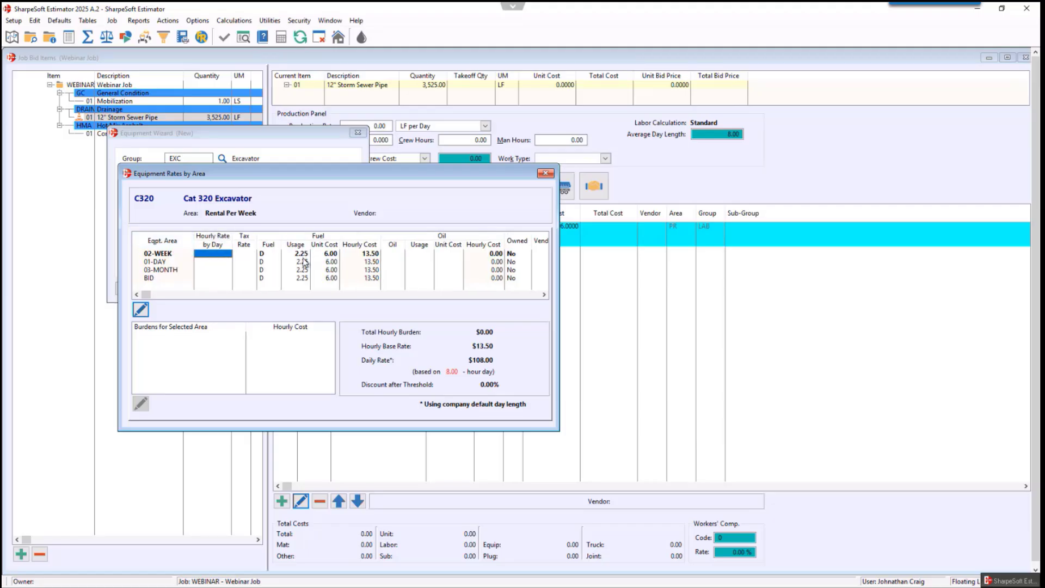
left_click(212, 255)
type("75")
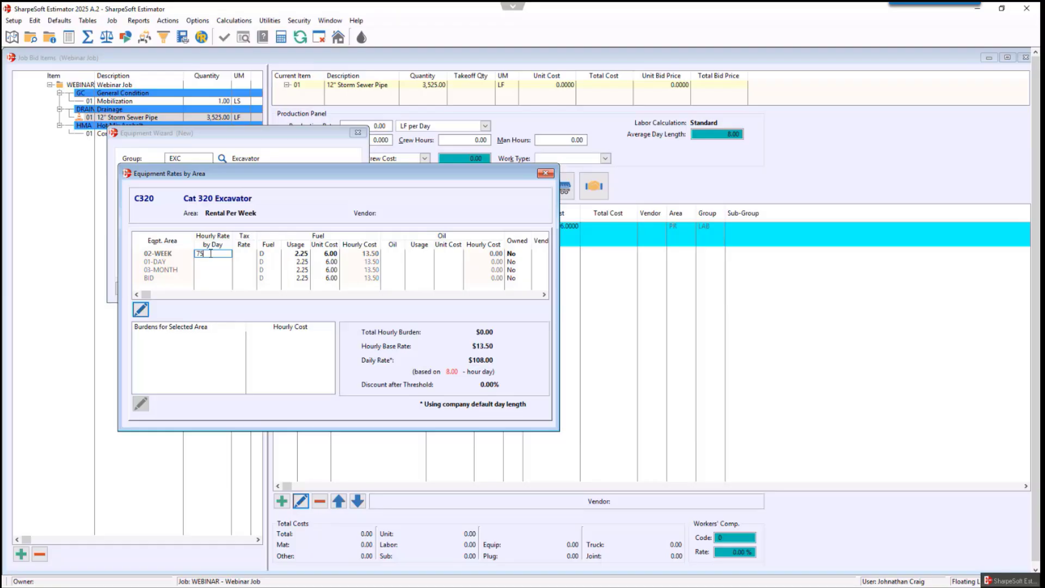
key("Tab")
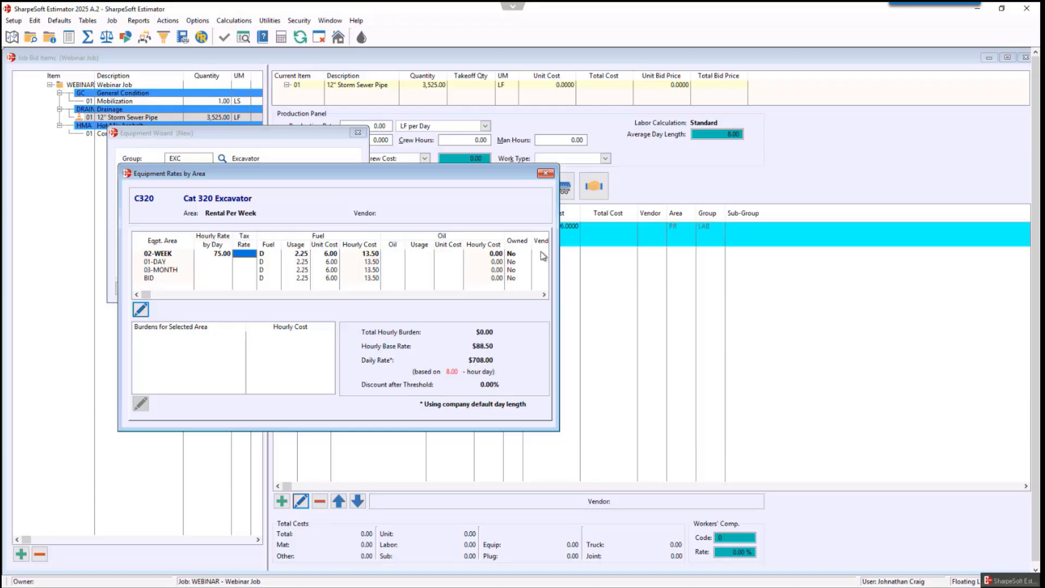
left_click(545, 173)
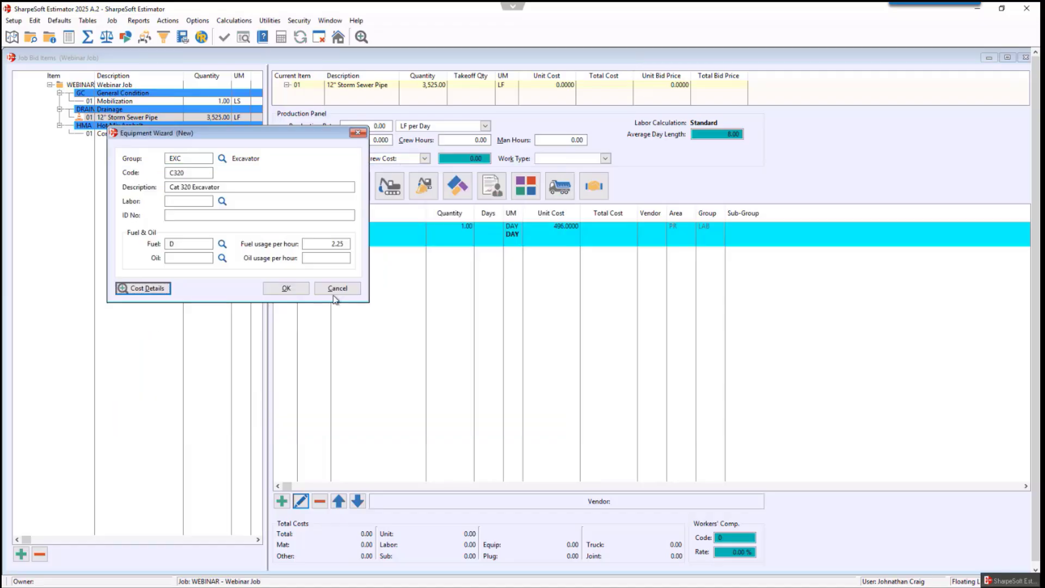
left_click(283, 289)
key("Return")
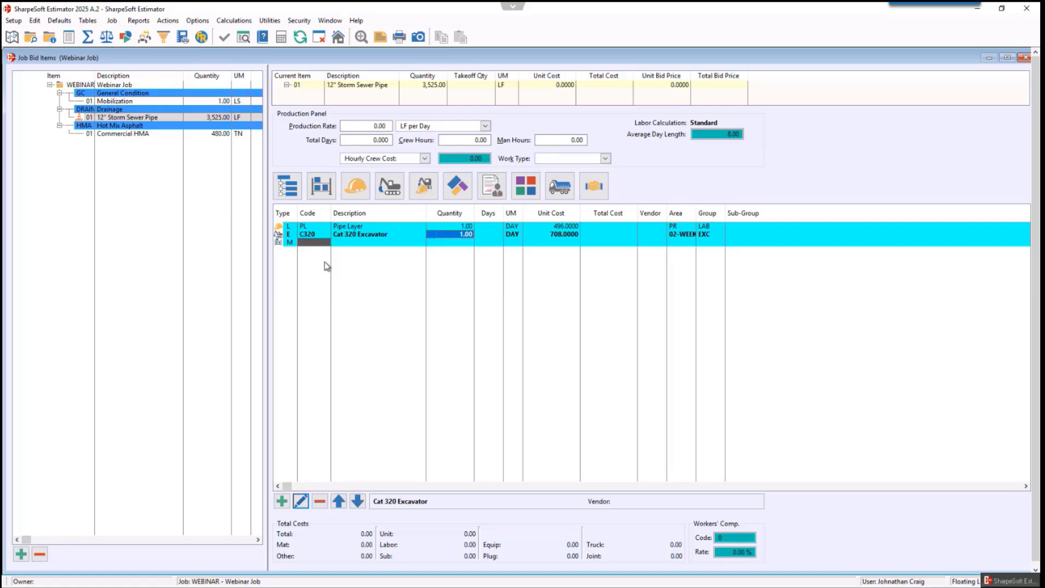
mouse_move(307, 243)
type("3/4")
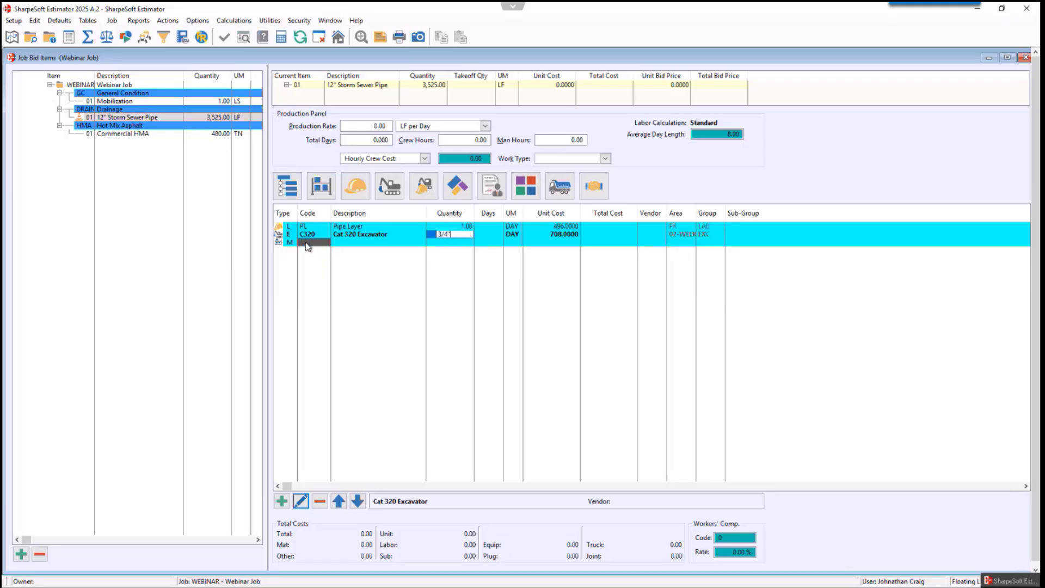
key("BackSpace")
key("BackSpace")
key("BackSpace")
- Enter material code 3/4"CR on the bid item and start inserting it as a new material
left_click(306, 242)
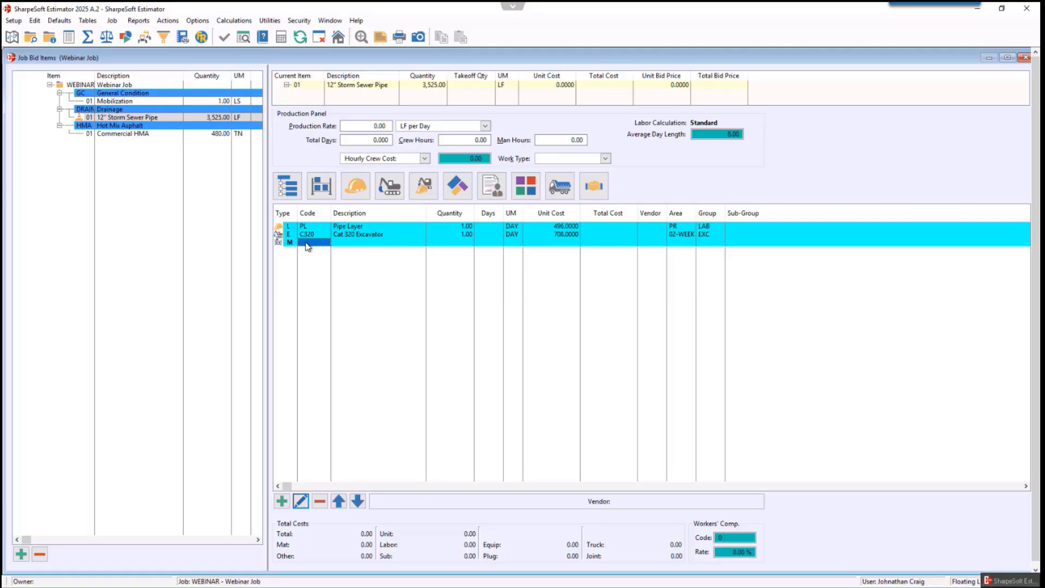
type("3/4\"CR")
key("Return")
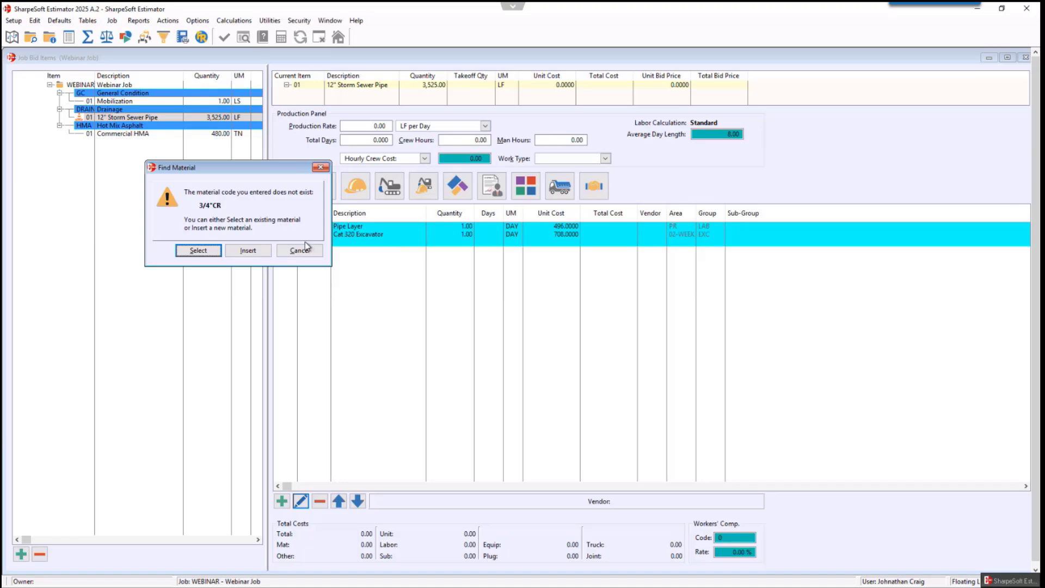
left_click(240, 252)
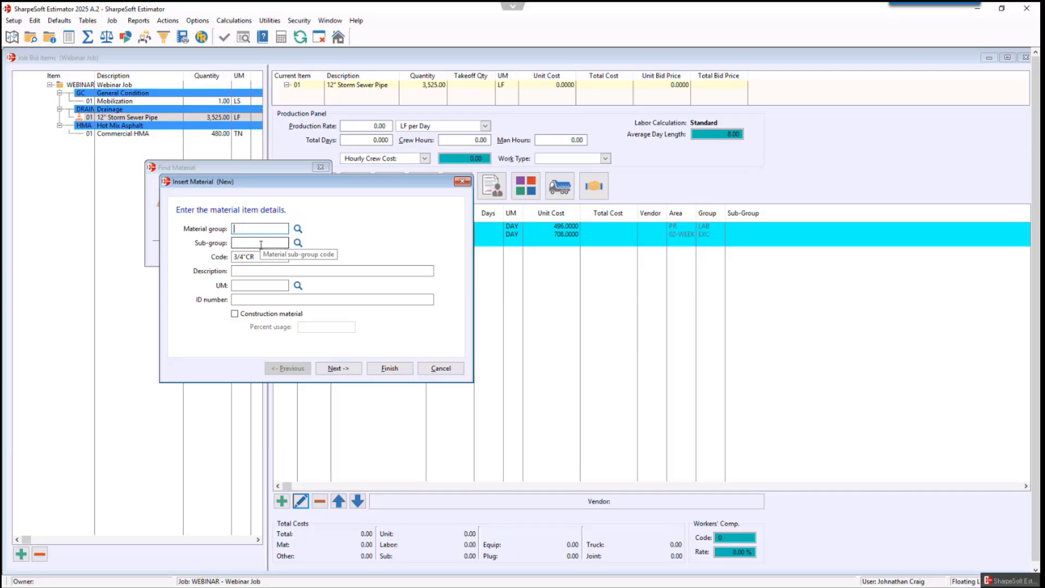
- Create a new material group AGG described as Aggregate and assign it to the new material
left_click(298, 229)
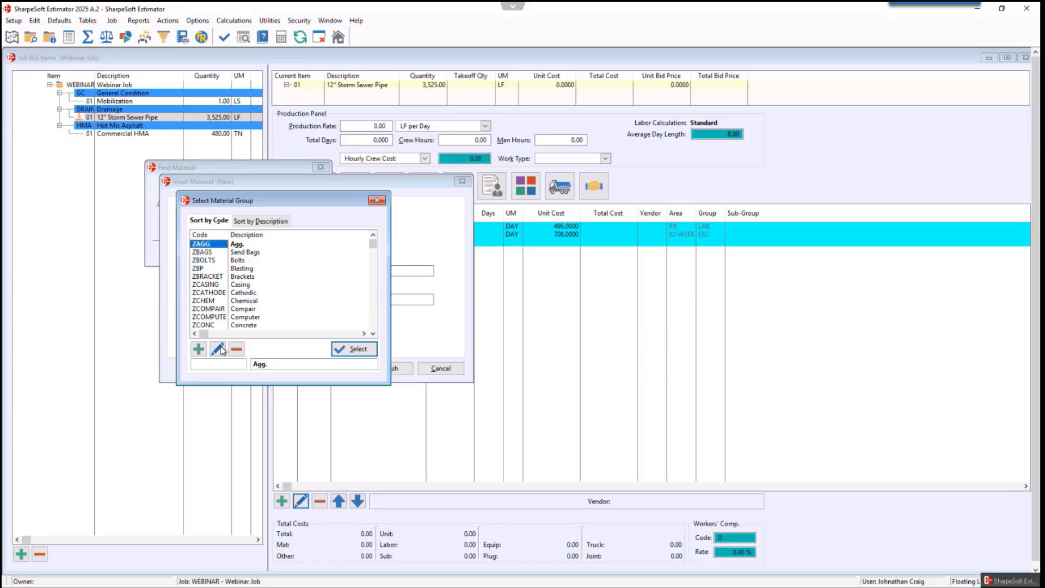
left_click(199, 349)
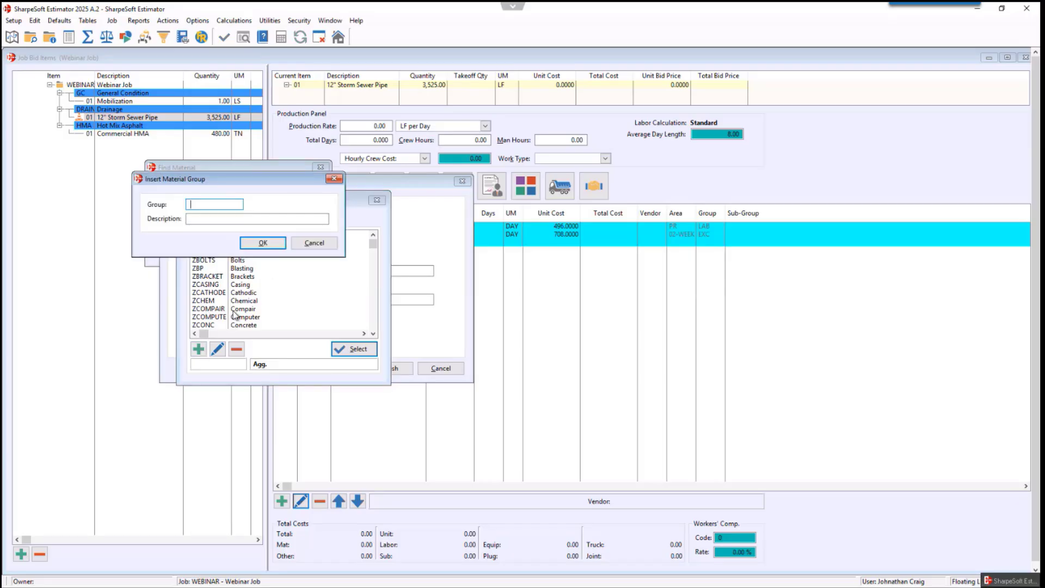
type("AGG")
key("Tab")
type("Aggr")
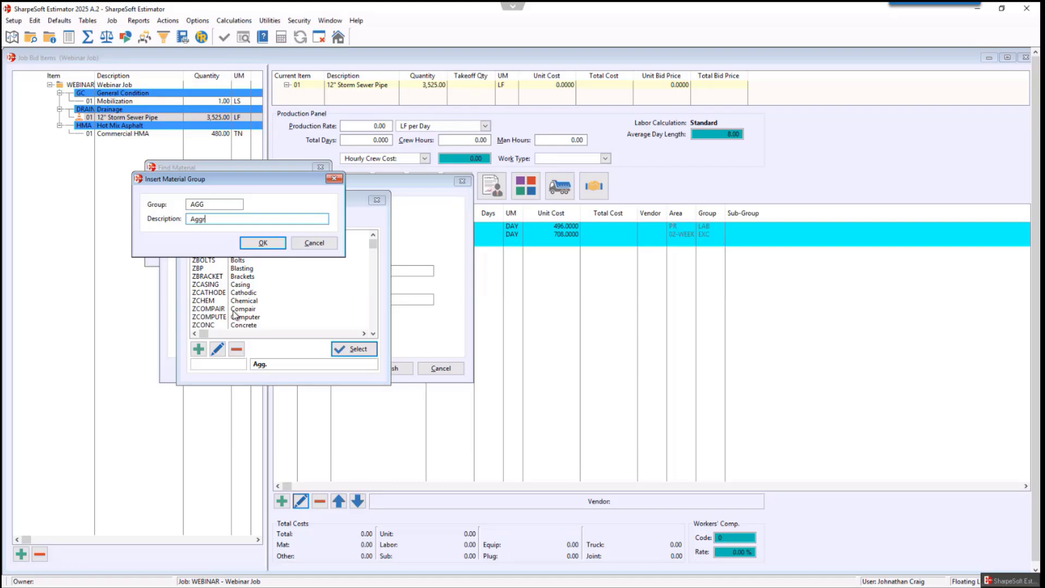
type("egate")
key("Return")
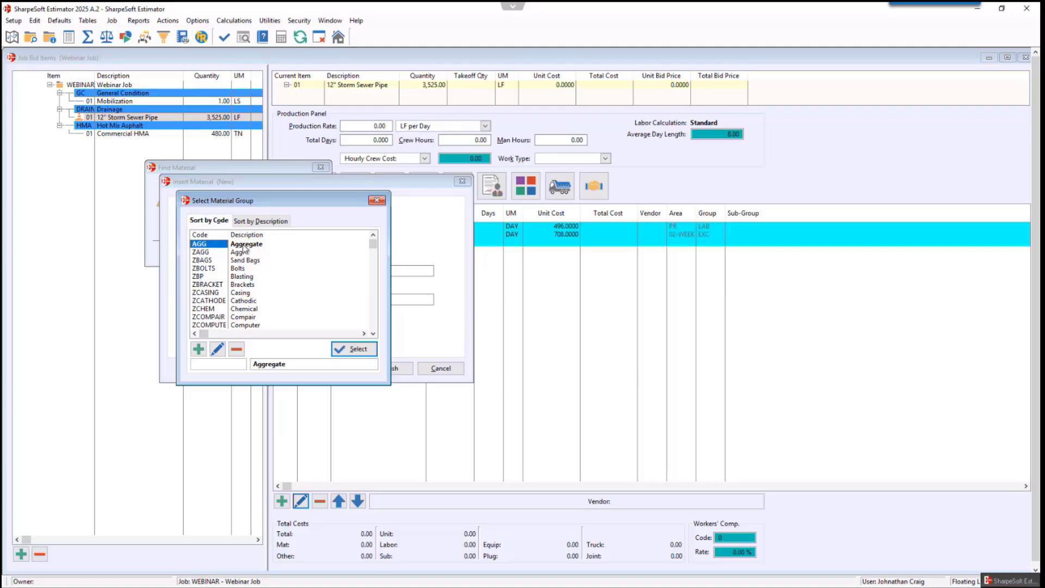
left_click(358, 350)
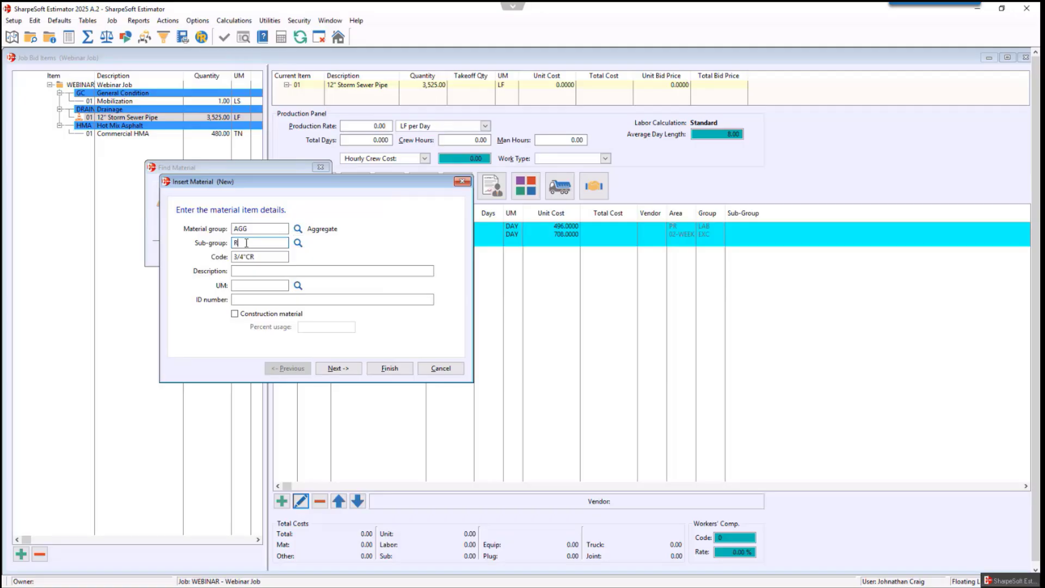
- Set the new material's sub-group to ROCK
type("ROCK")
left_click(252, 256)
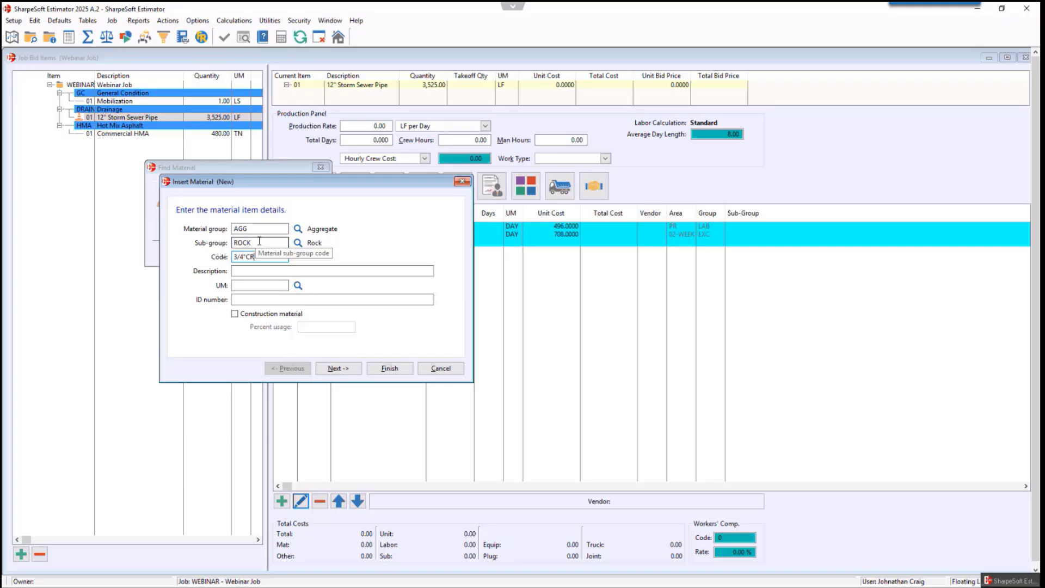
key("Tab")
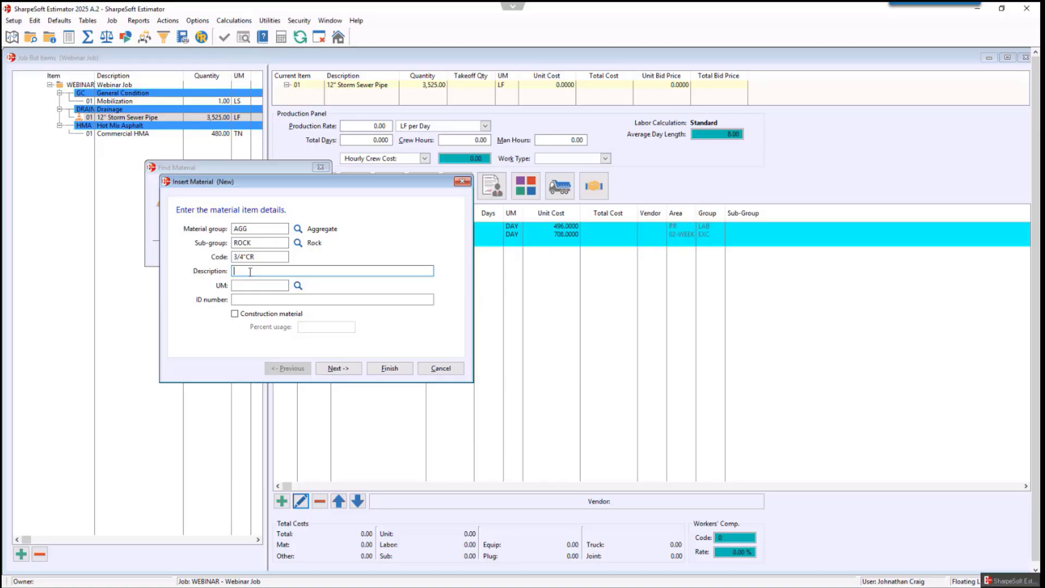
- Enter 3/4" Crushed Rock as the material's description and TN as its unit of measure
type("3/4\" Crushed Rock")
key("Tab")
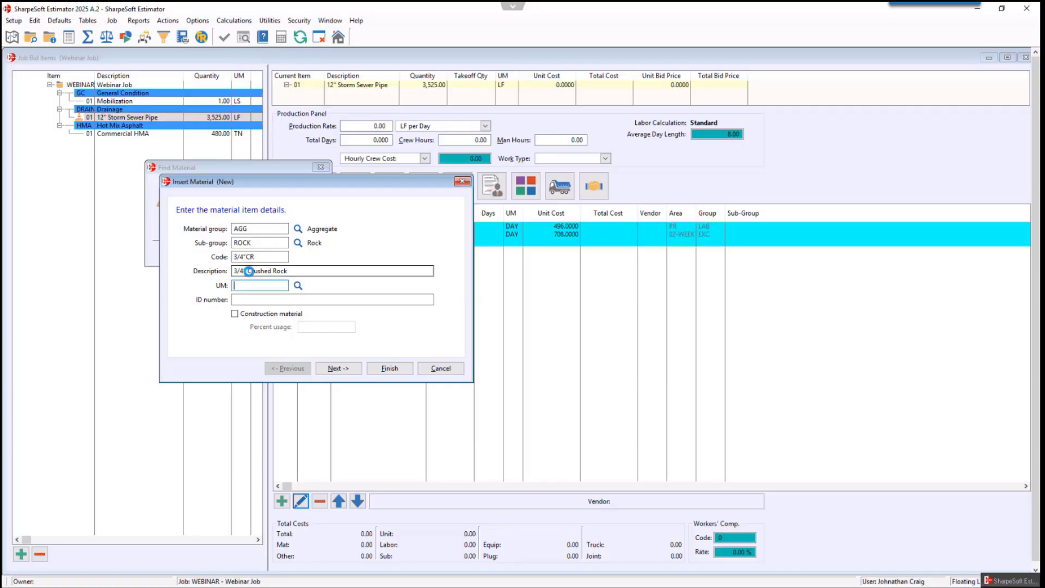
type("TN")
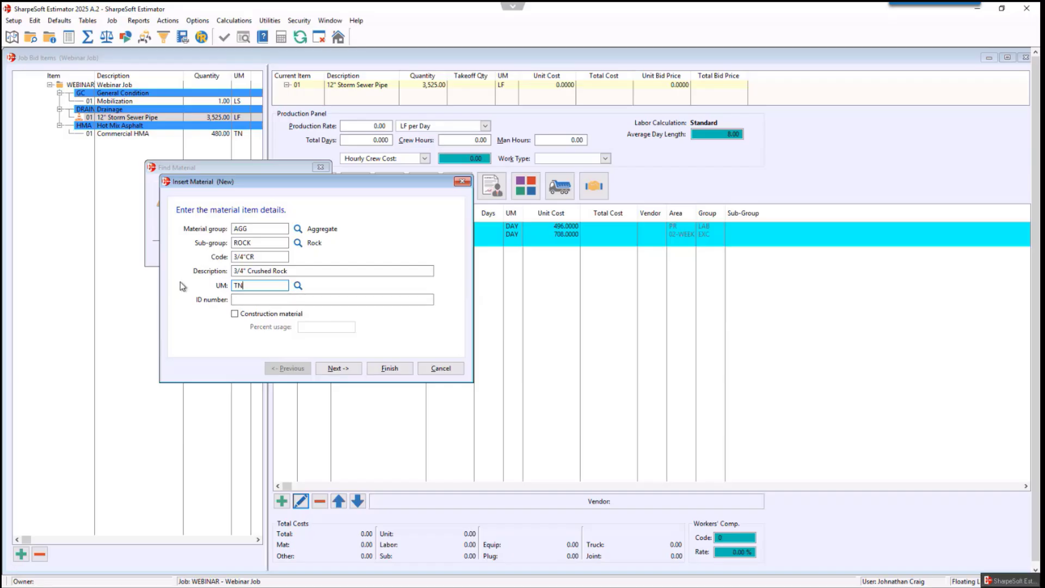
- Skip the optional weight page and start adding vendor code PLUG as a new vendor for the material
left_click(337, 369)
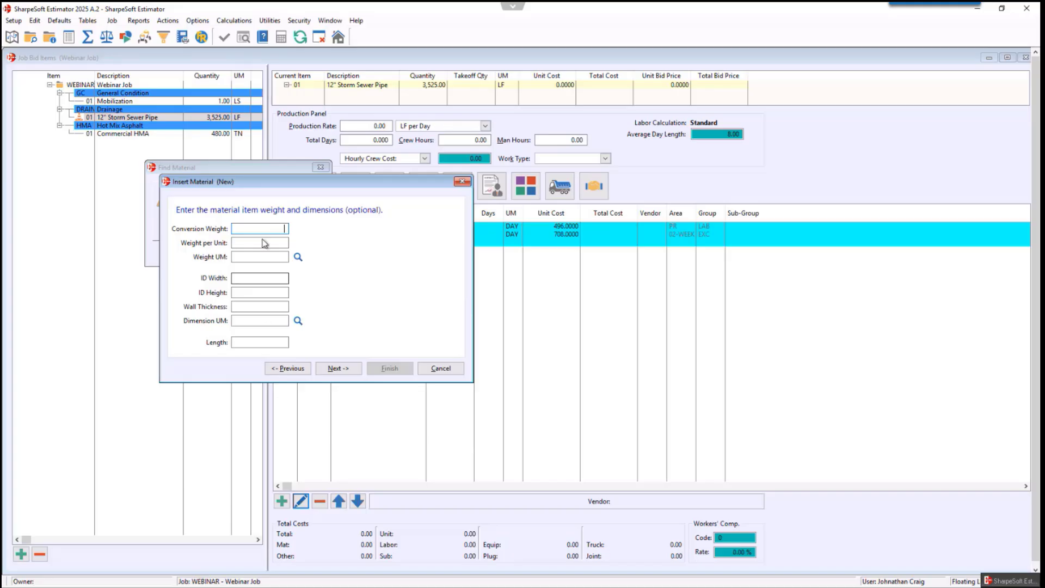
left_click(346, 372)
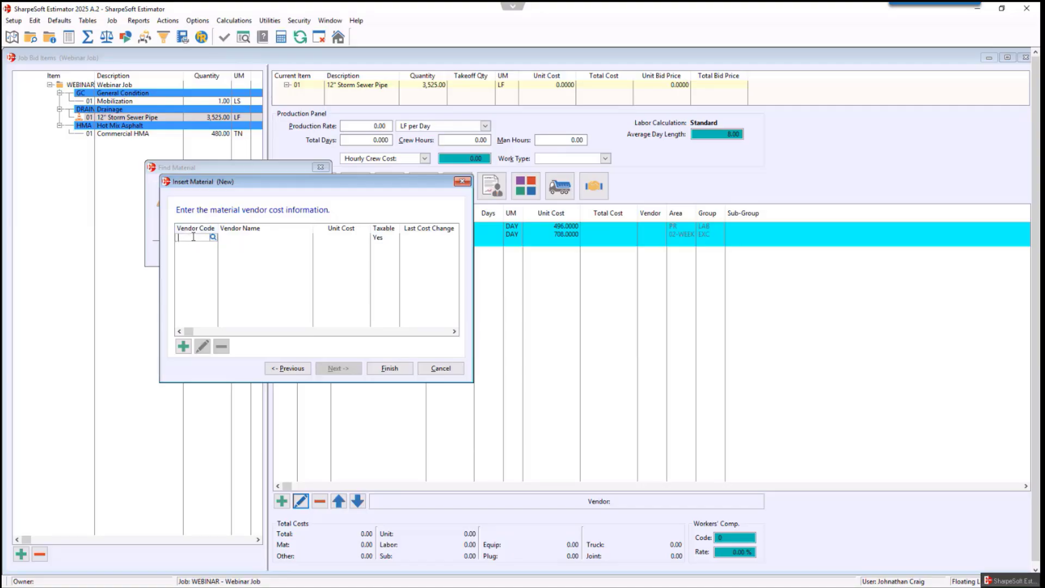
type("PLUG")
key("Tab")
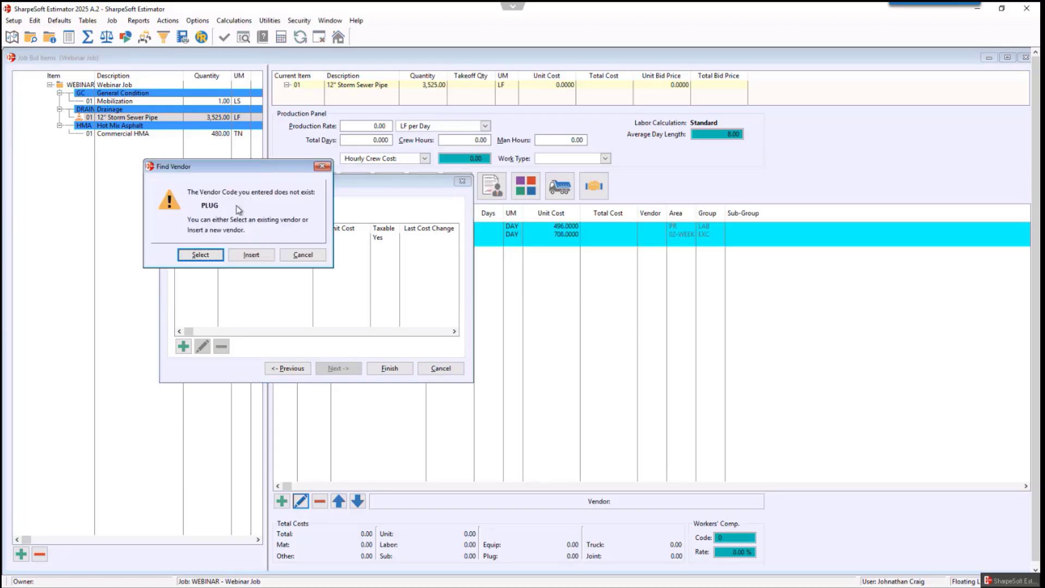
left_click(251, 256)
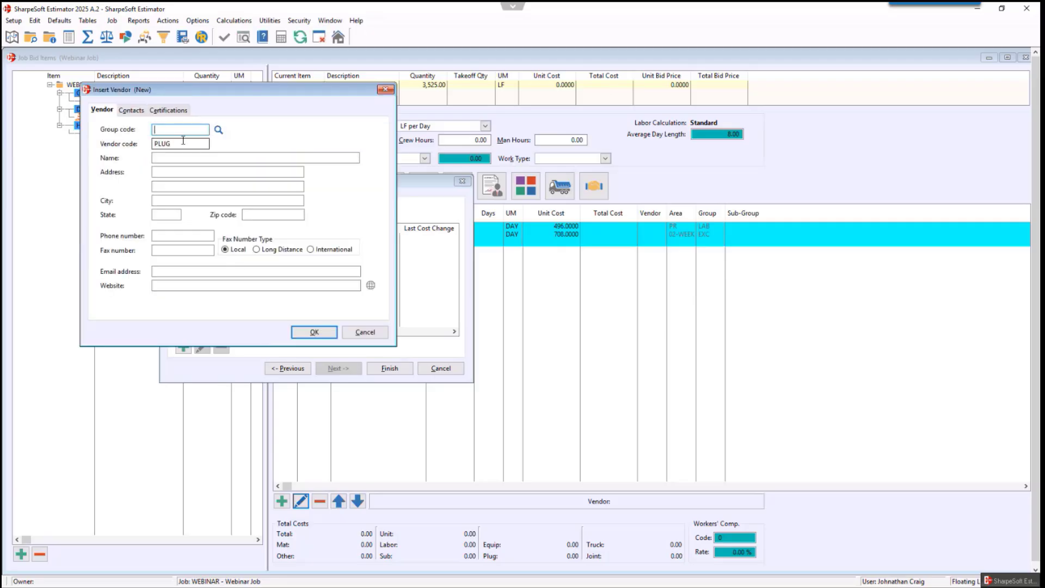
- Create the new vendor with group code PLUG and the name Plug Vendor
type("PLUG")
left_click(183, 159)
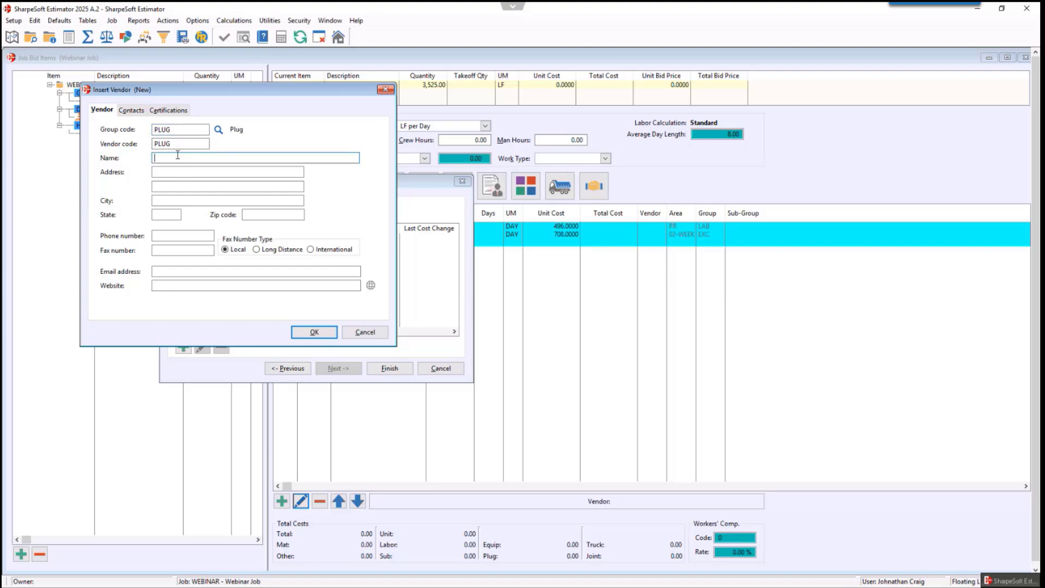
type("Plug Vendor")
left_click(314, 332)
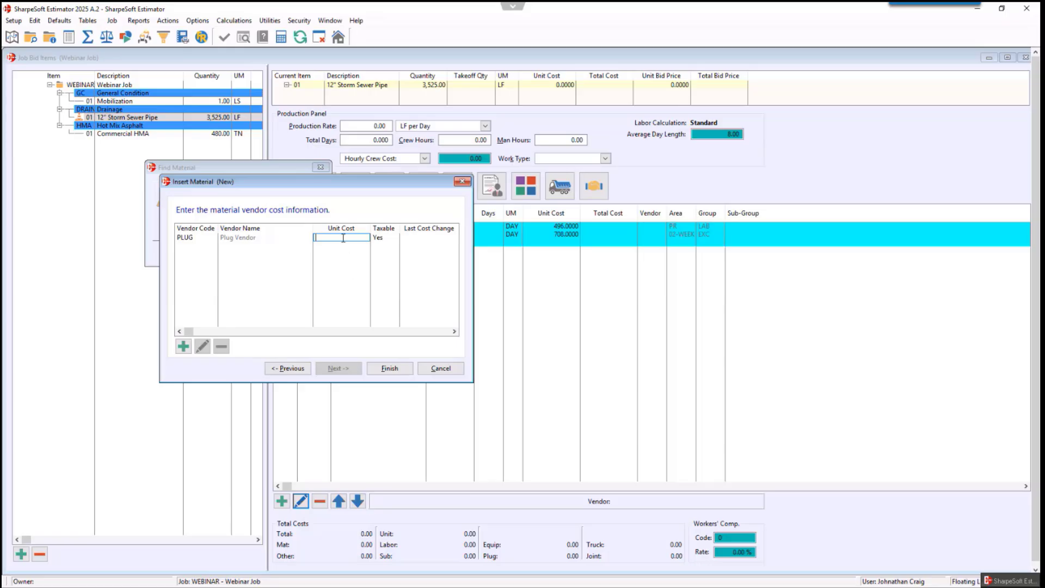
- Set the Plug Vendor unit cost to 25.5 and finish inserting the crushed rock material
type("25.5")
key("Tab")
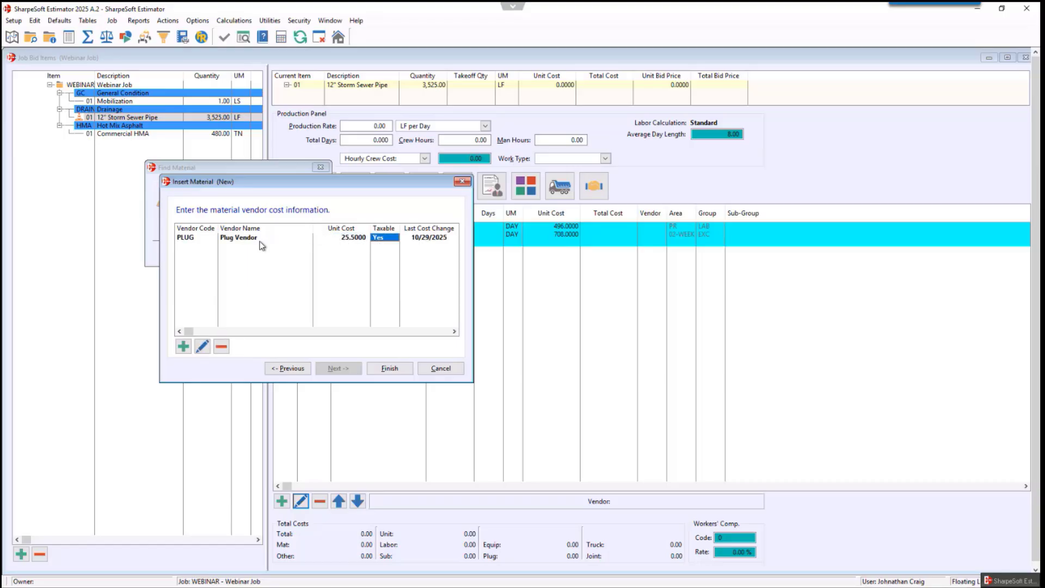
left_click(386, 368)
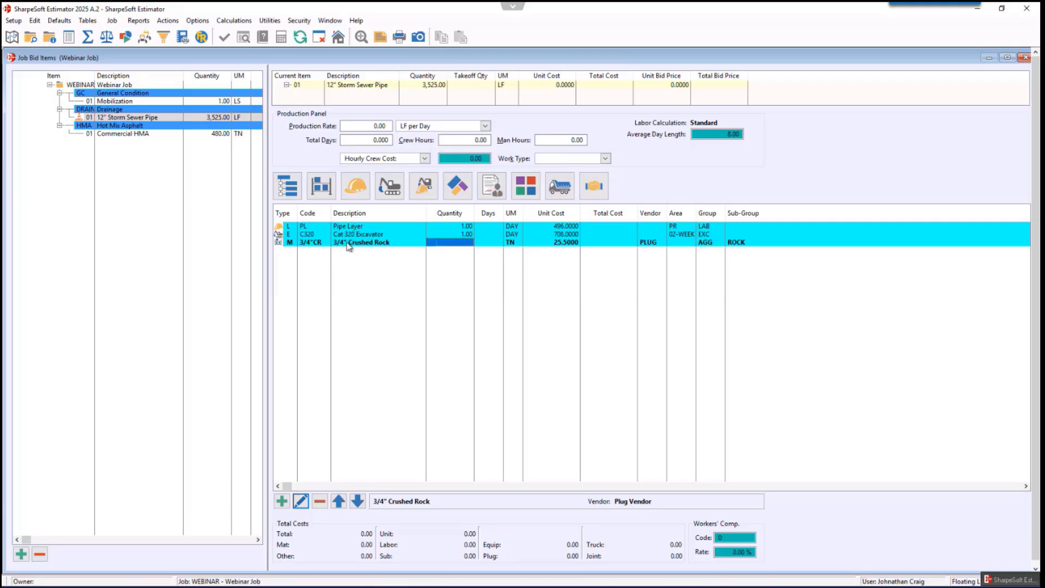
- Set the Cat 320 Excavator quantity to 2
left_click(467, 236)
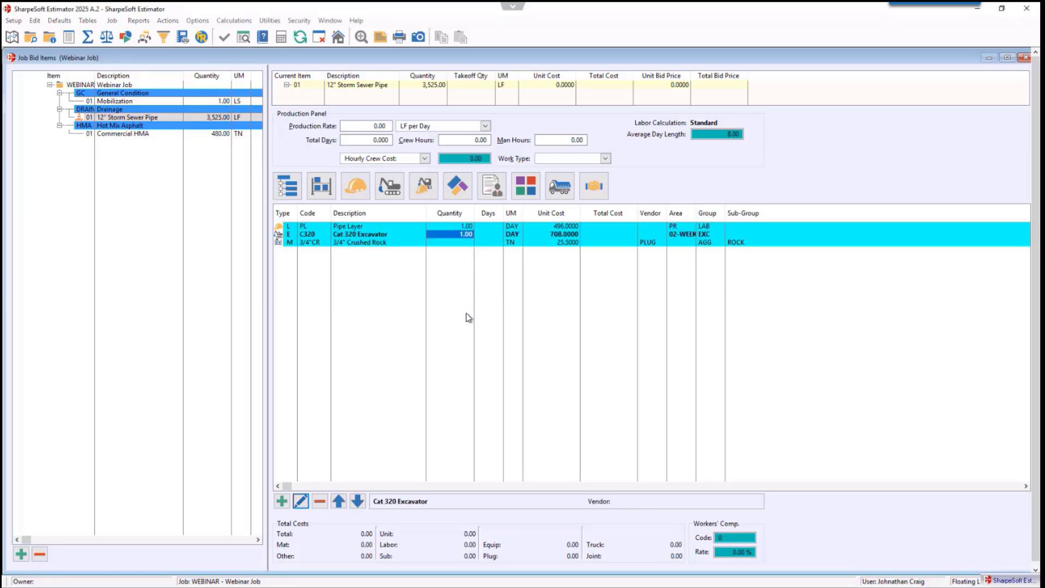
type("2")
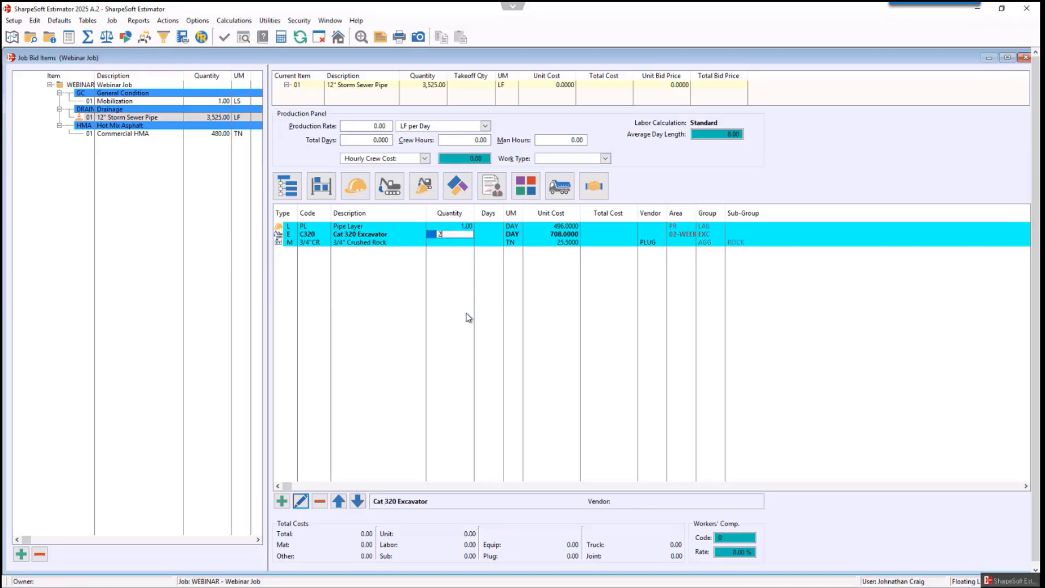
key("Tab")
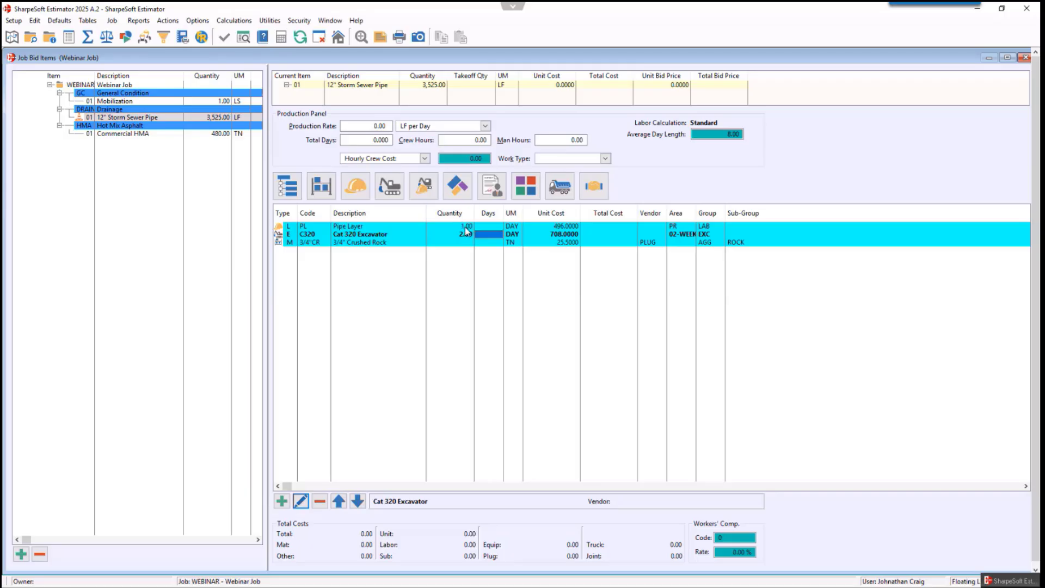
- Add the Labor, Operator and Supervisor labor items to the storm sewer pipe's cost details
left_click(355, 186)
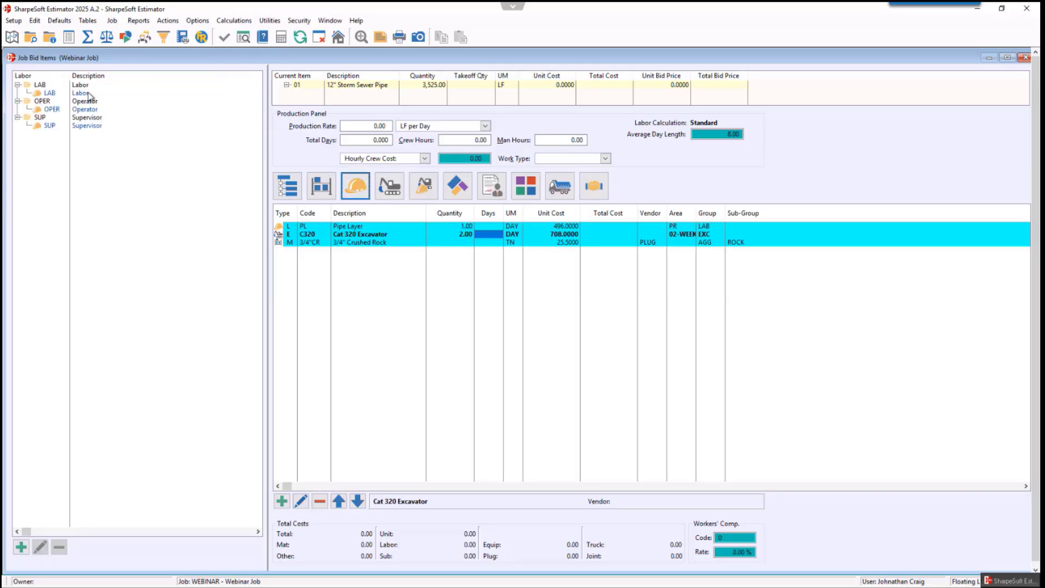
left_click_drag(78, 93, 353, 271)
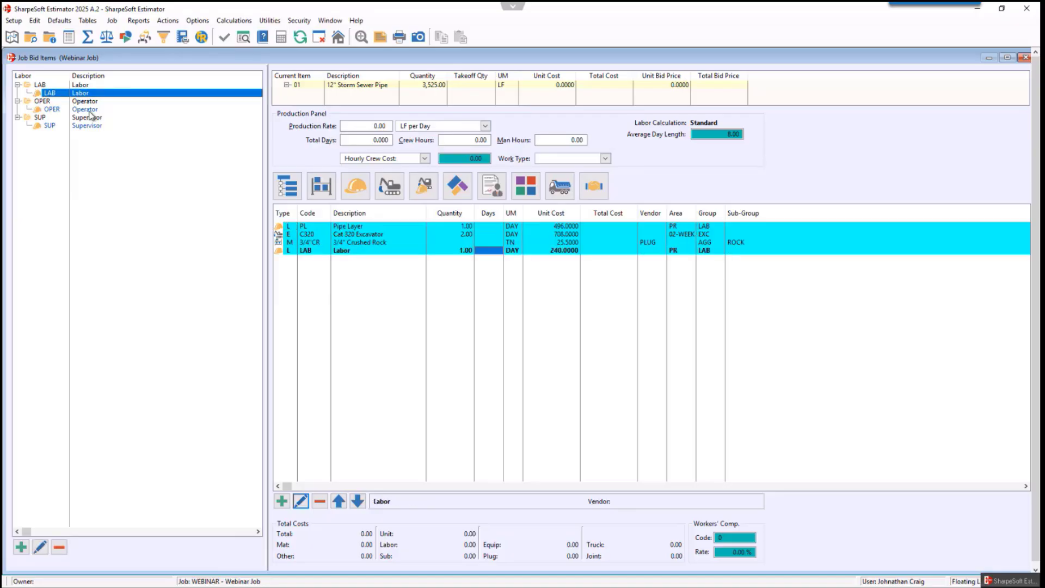
left_click_drag(79, 109, 366, 289)
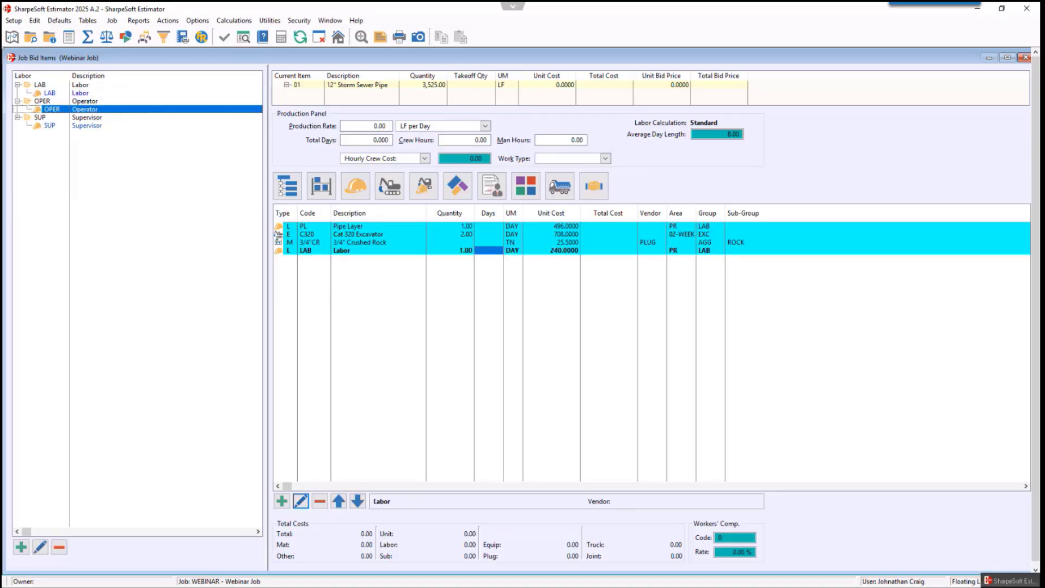
left_click_drag(96, 127, 383, 286)
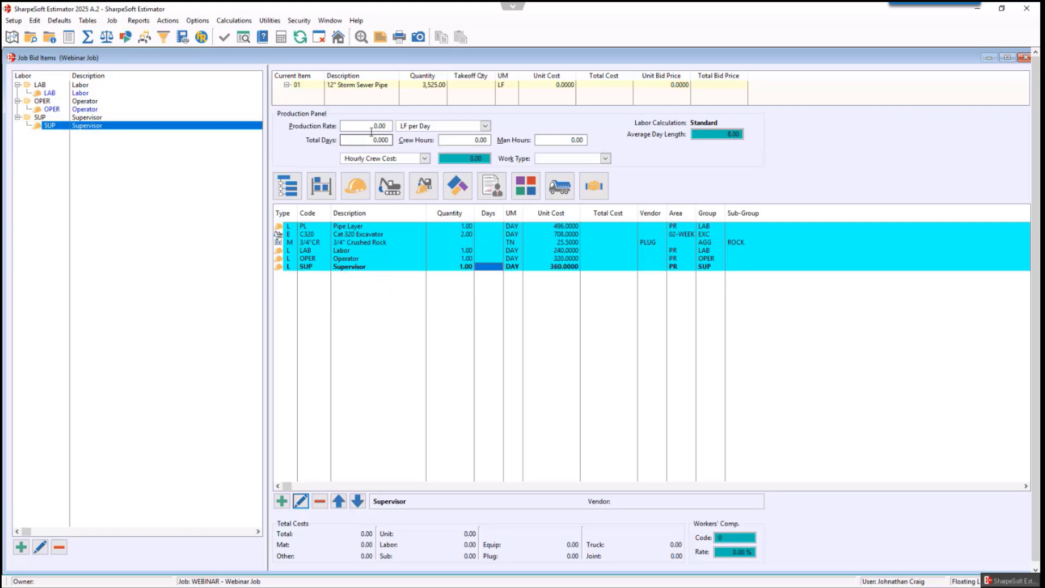
- Set the bid item's production rate to 275 LF per Day
left_click(393, 125)
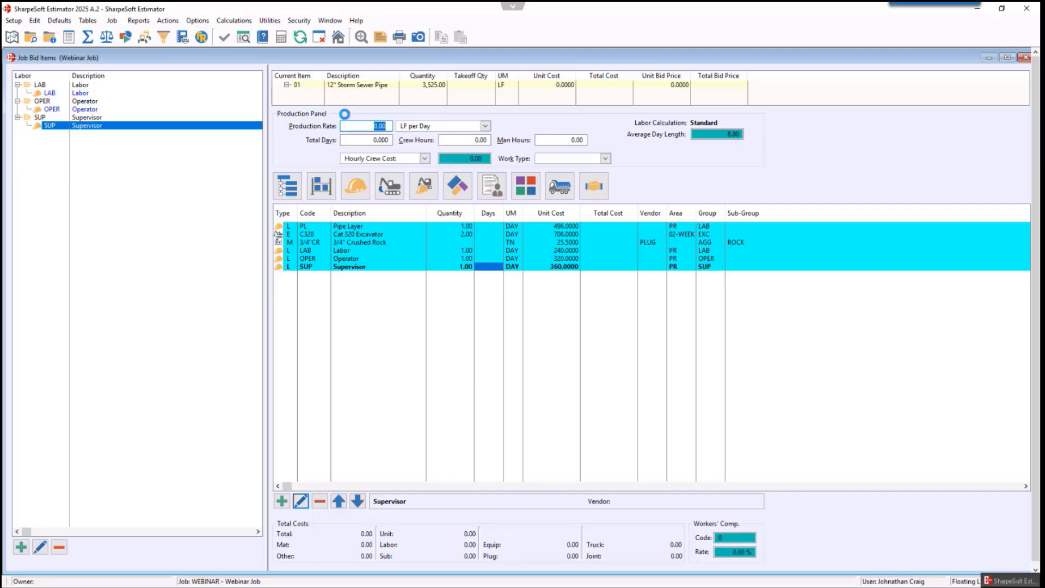
type("275")
left_click(364, 138)
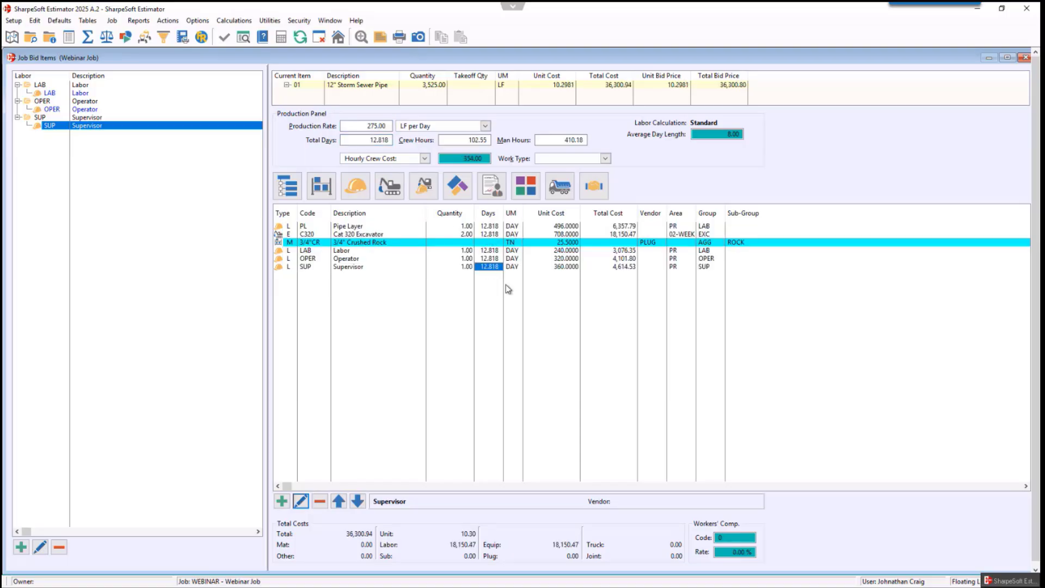
- Set the 3/4" Crushed Rock quantity to 175
left_click(467, 243)
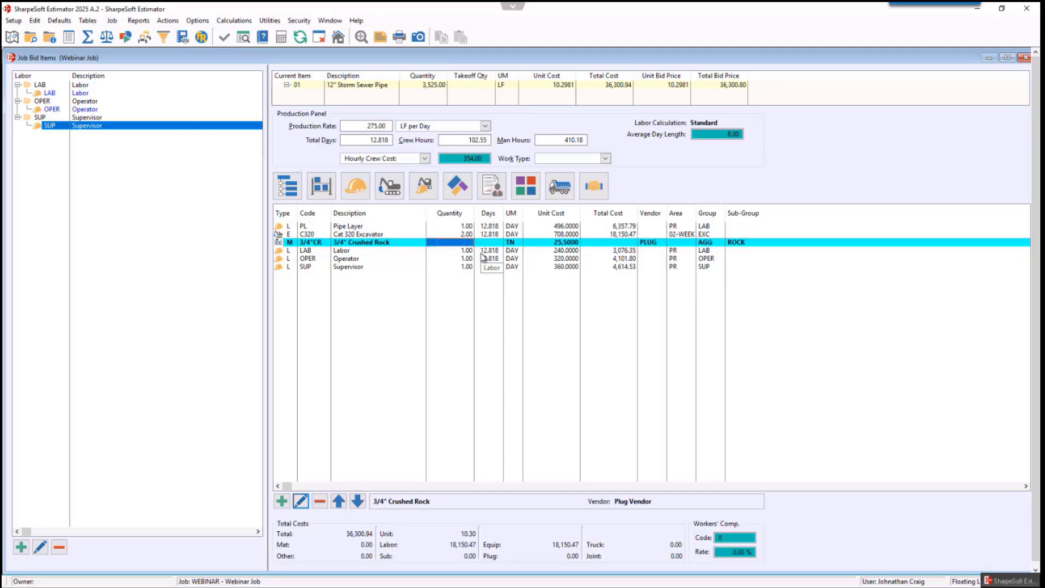
type("175")
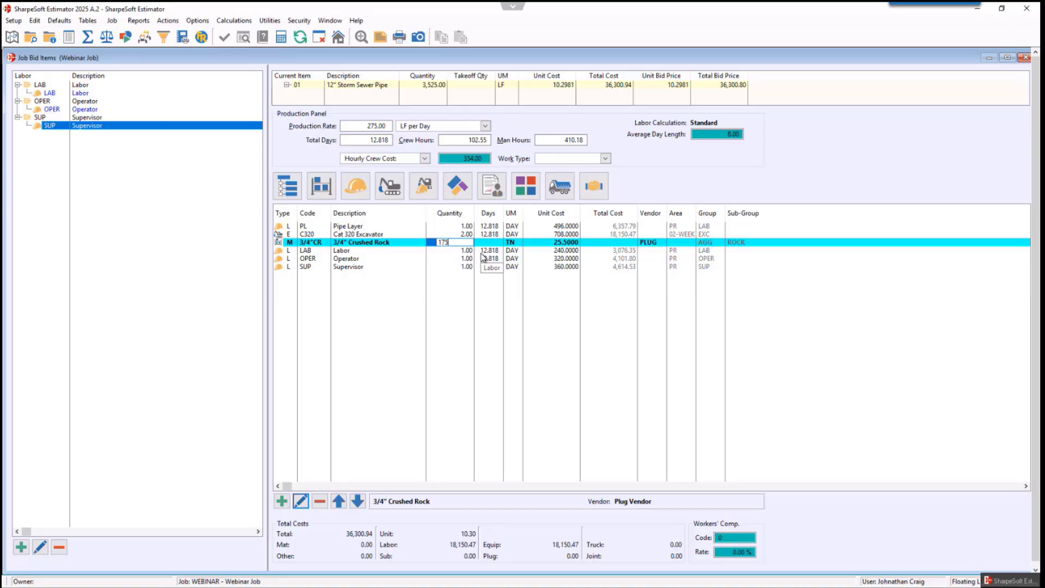
key("Tab")
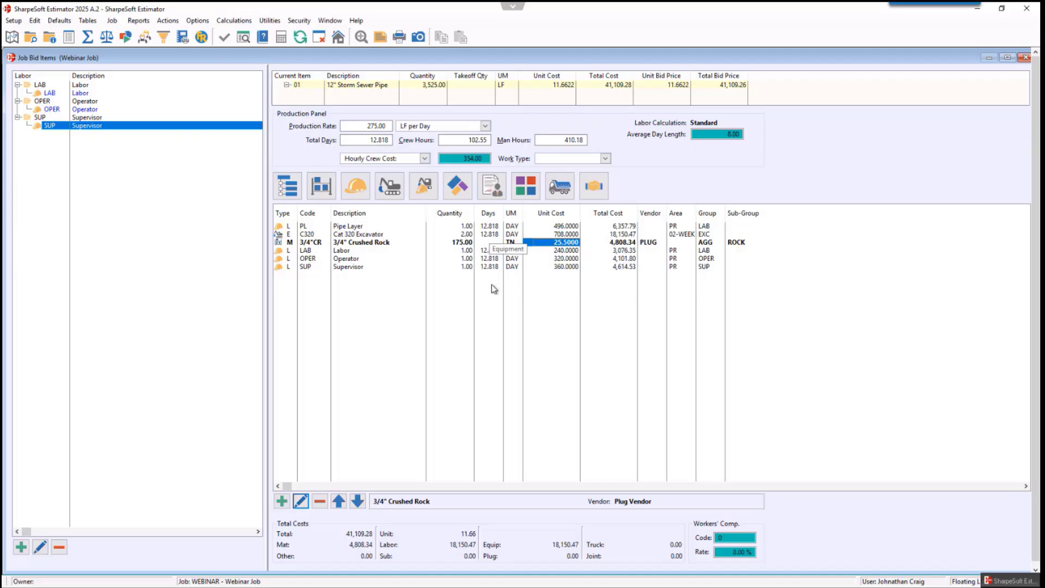
- Set the Cat 320 Excavator days to 10
left_click(487, 235)
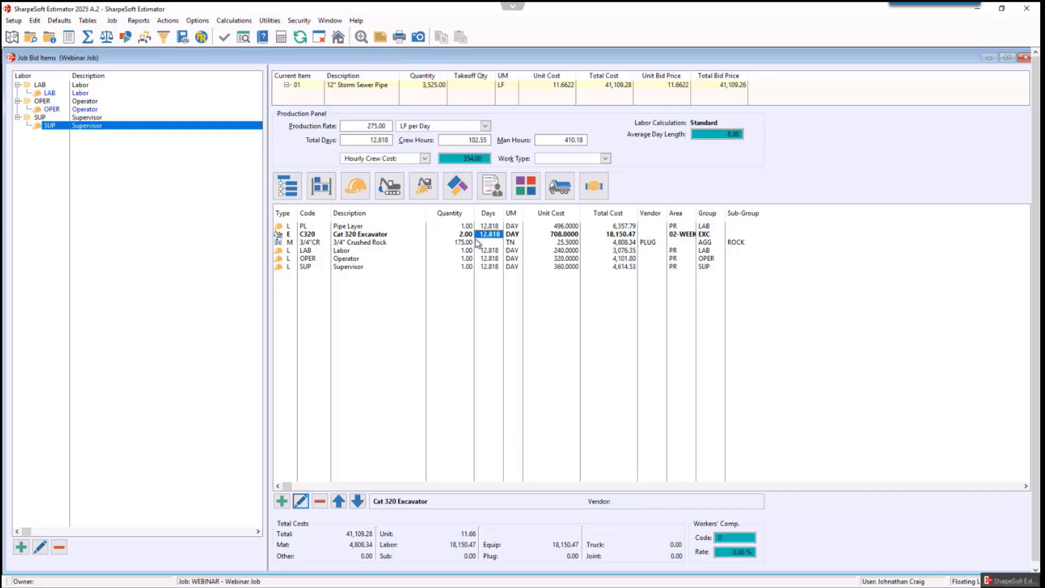
type("10")
key("Tab")
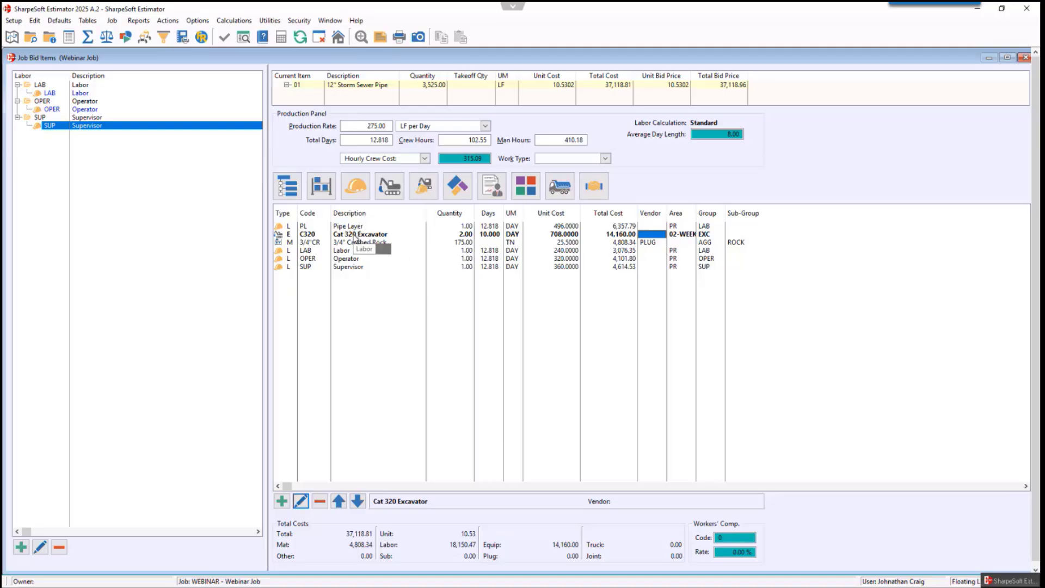
- Set the Operator quantity to 2
left_click(469, 261)
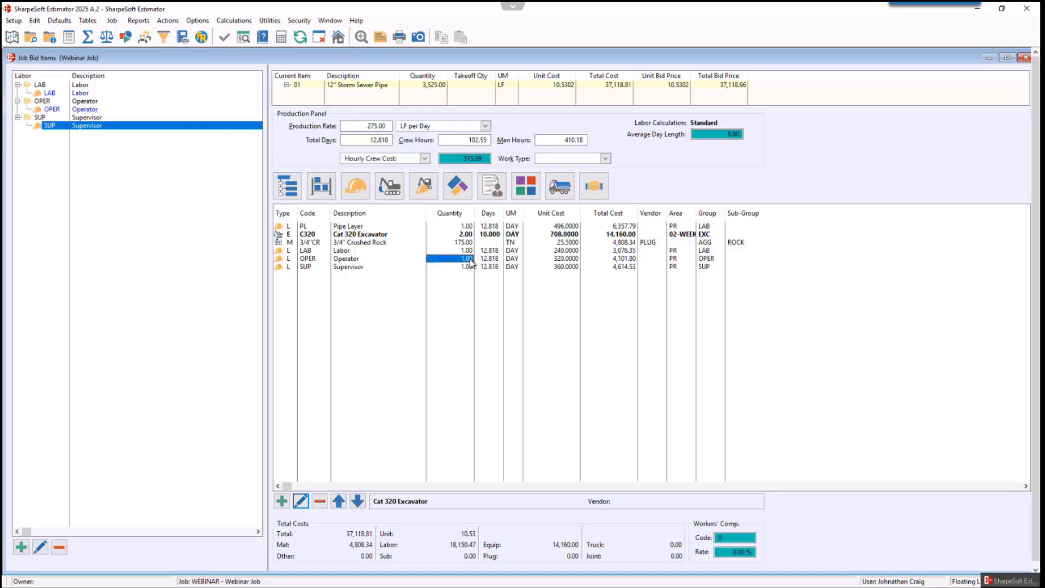
type("2")
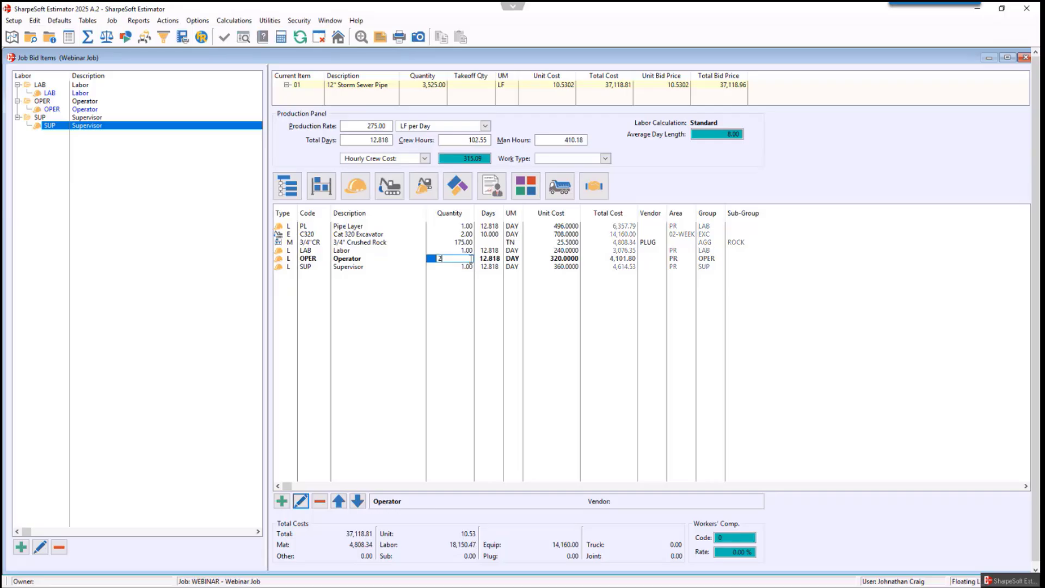
key("Tab")
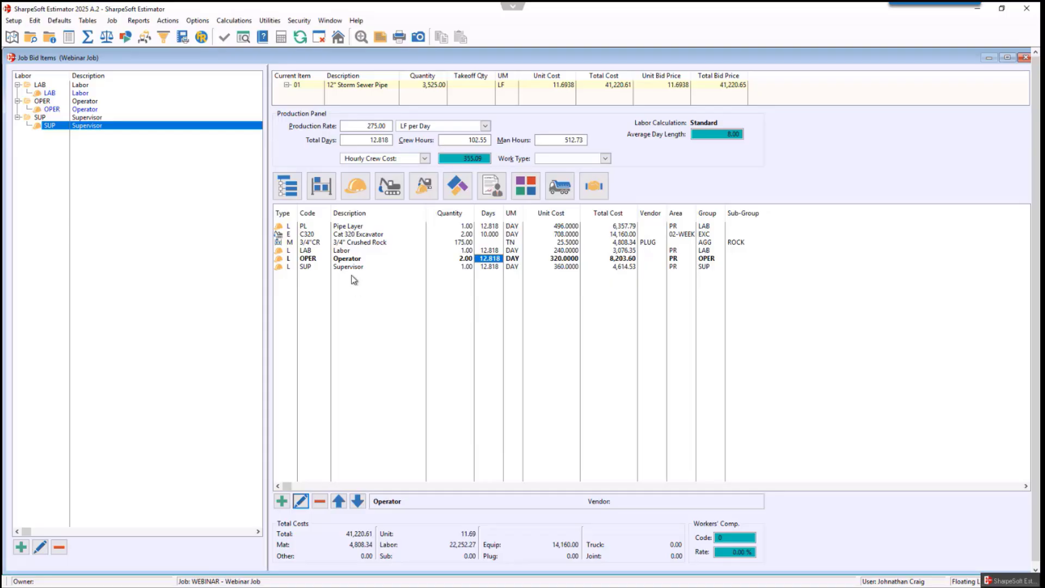
- Start creating a crew and add and select a new crew group PIPE described as Pipe Crew
left_click(173, 22)
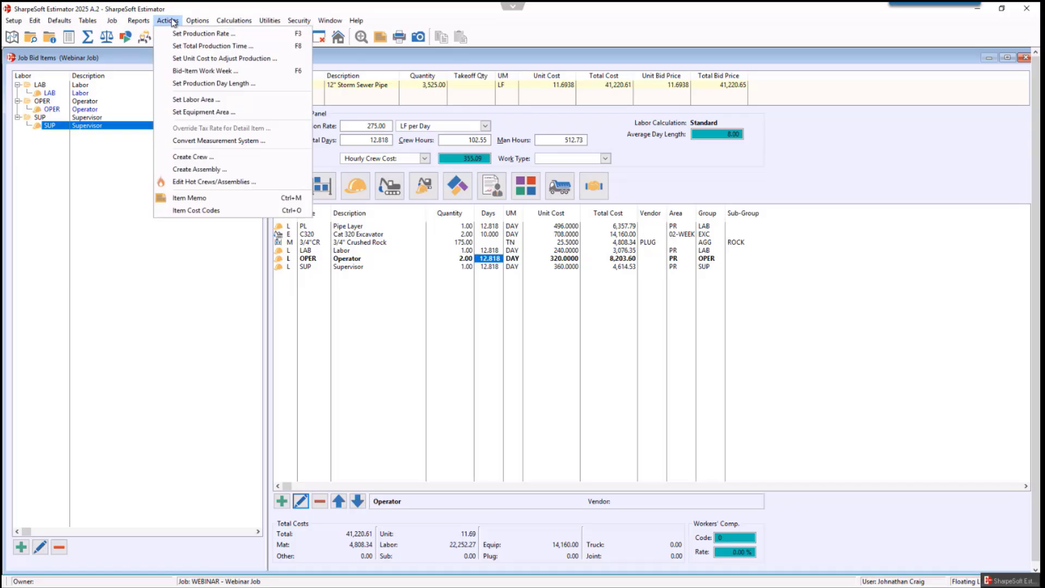
left_click(208, 158)
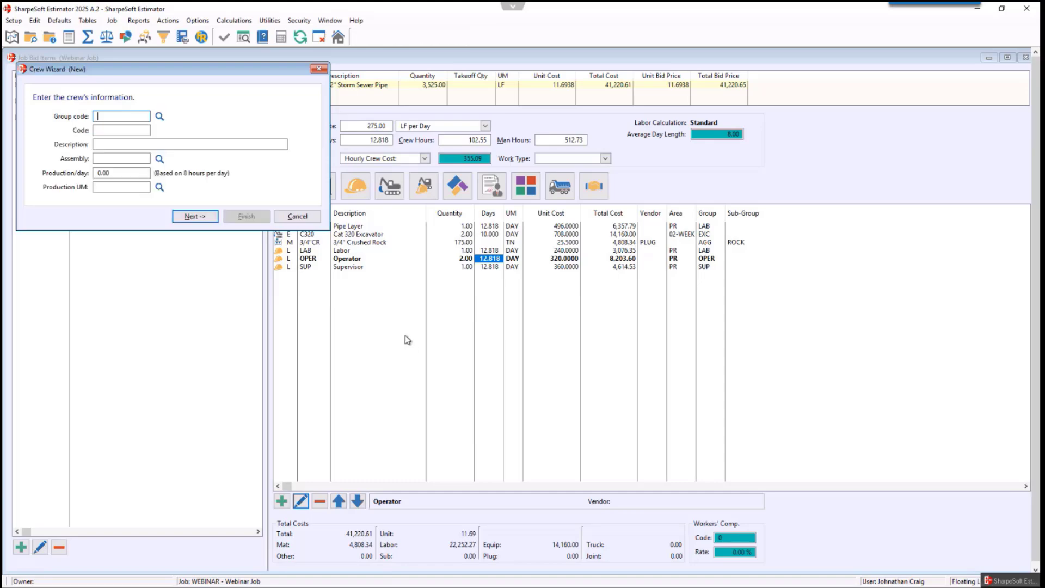
left_click_drag(218, 78, 783, 101)
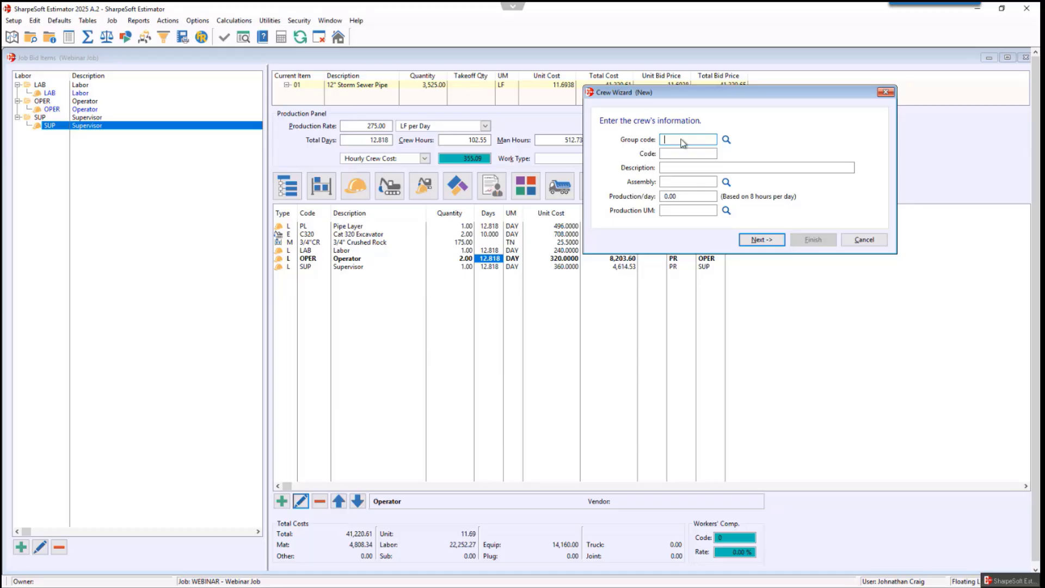
left_click(726, 139)
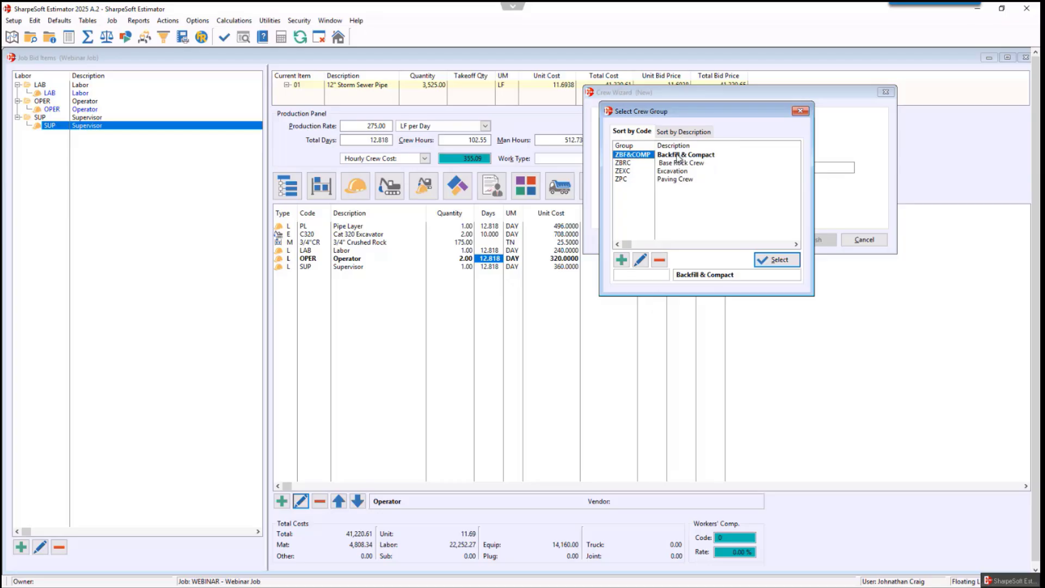
left_click(621, 260)
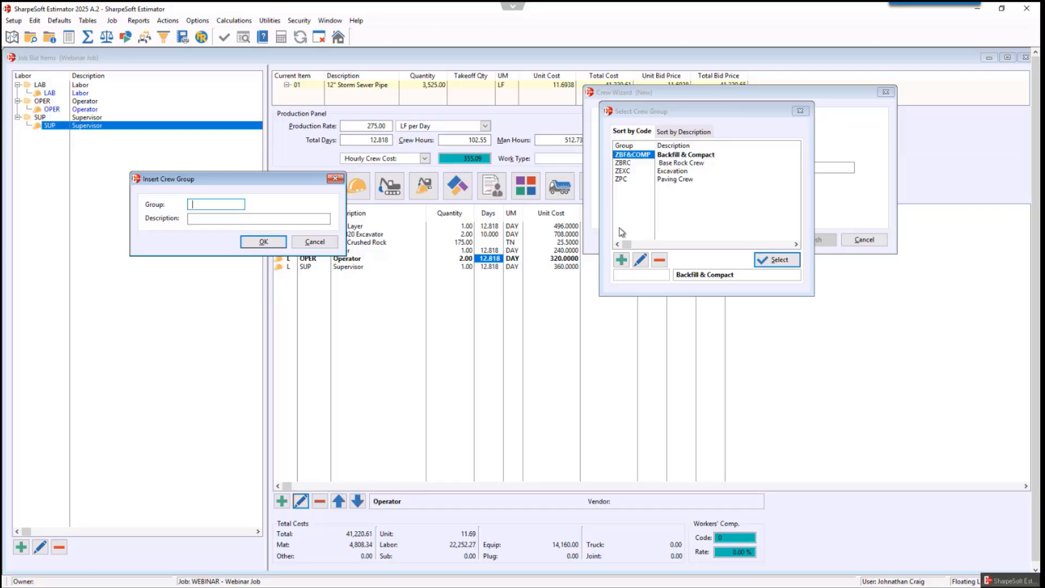
type("PIPE")
key("Tab")
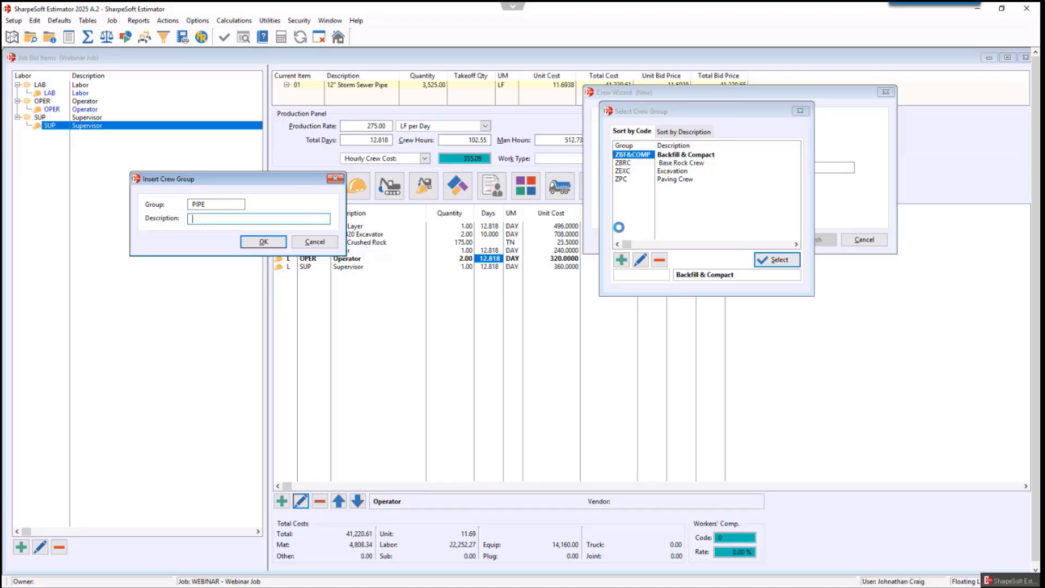
type("Pipe Crew")
key("Return")
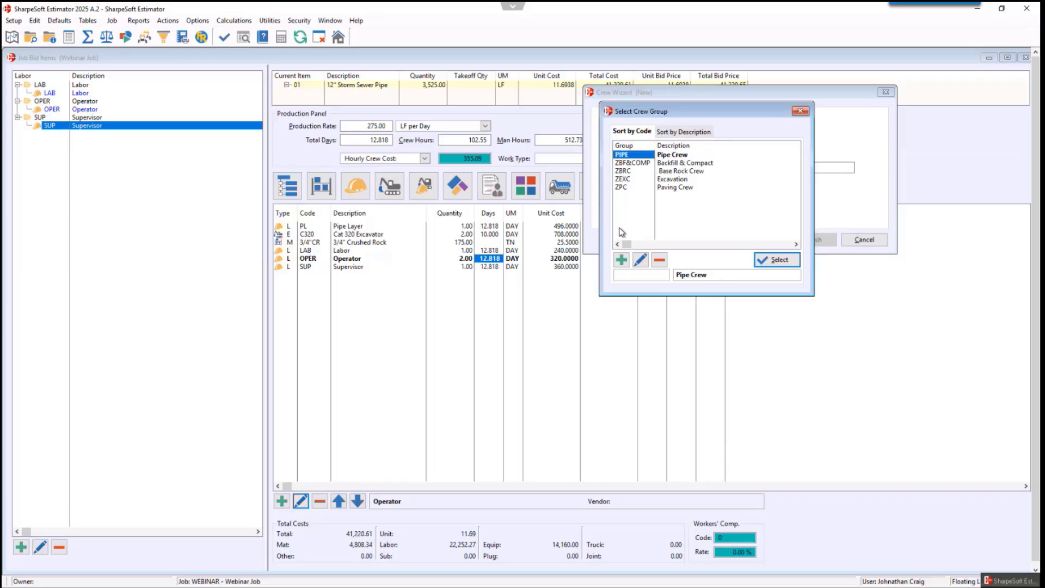
left_click(791, 265)
- Enter SDPC as the new crew's code
left_click(676, 152)
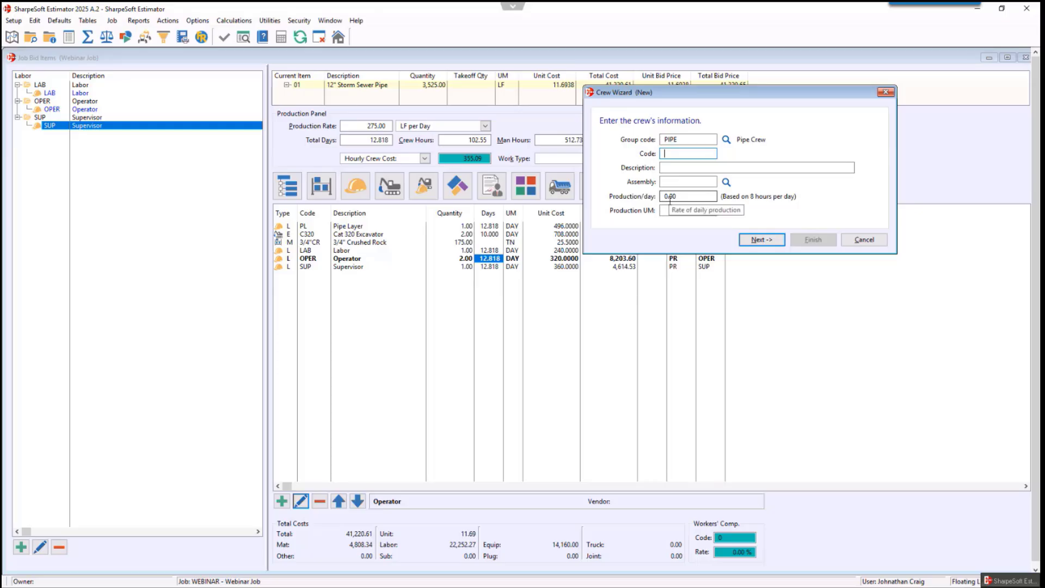
type("SDPC")
key("Tab")
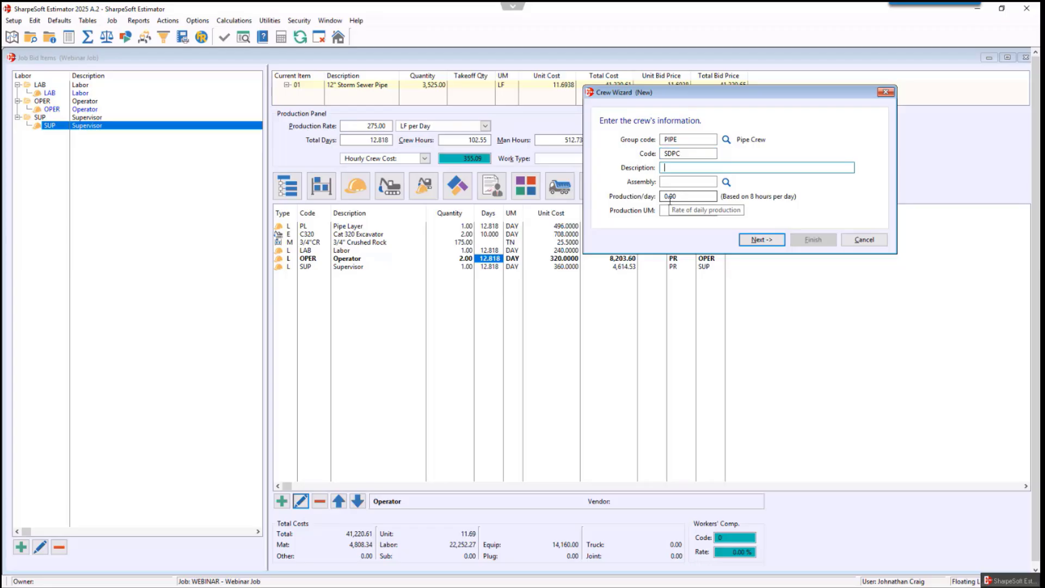
- Enter Storm Drain Pipe Crew as the new crew's description
type("Storom")
key("BackSpace")
key("BackSpace")
key("BackSpace")
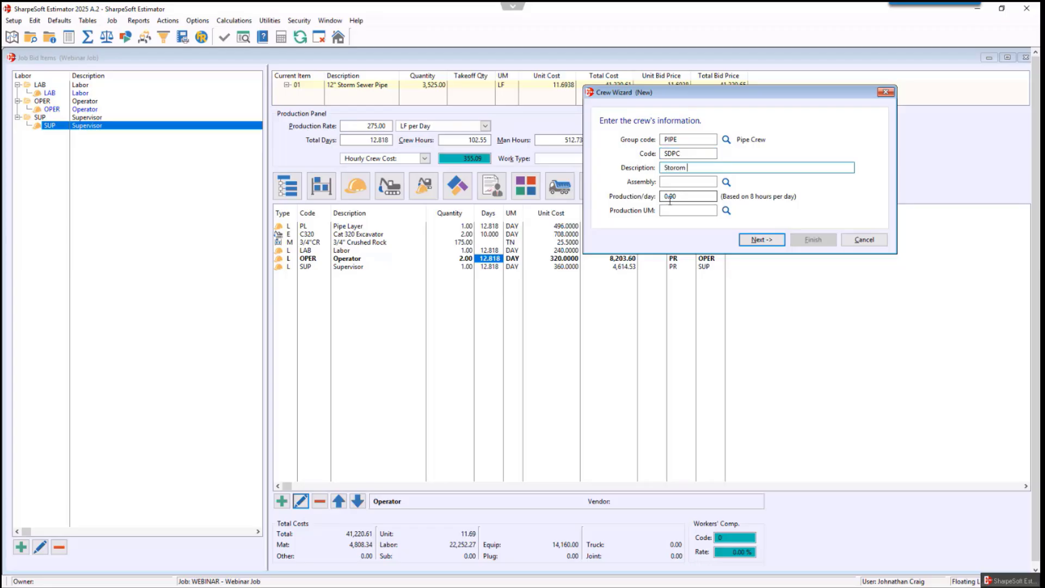
type("m Drain Pipe Crew")
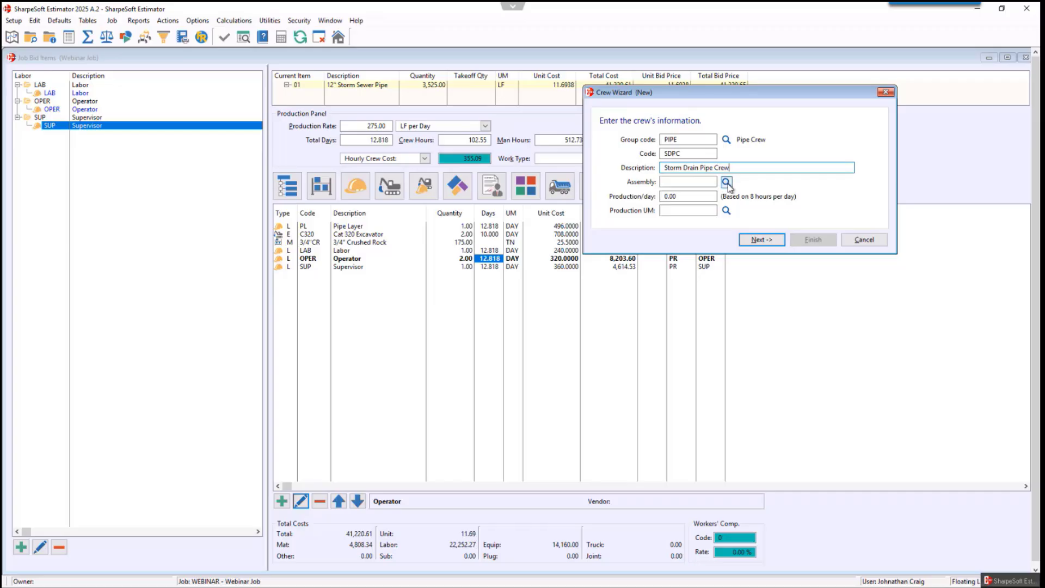
left_click(700, 182)
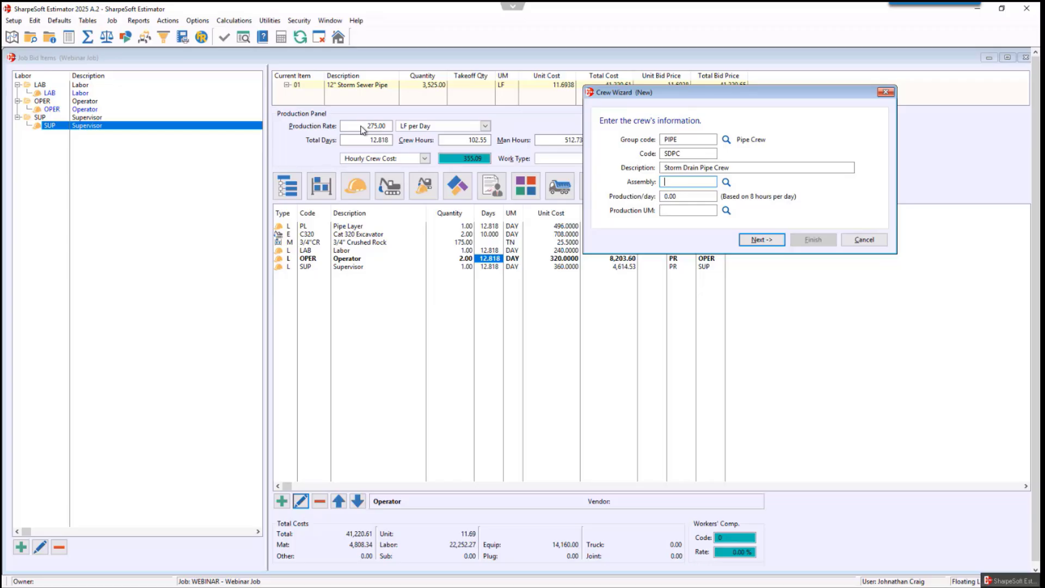
- Set the crew's production to 275 per day with production UM LF, and finish the crew wizard
left_click(668, 195)
type("275")
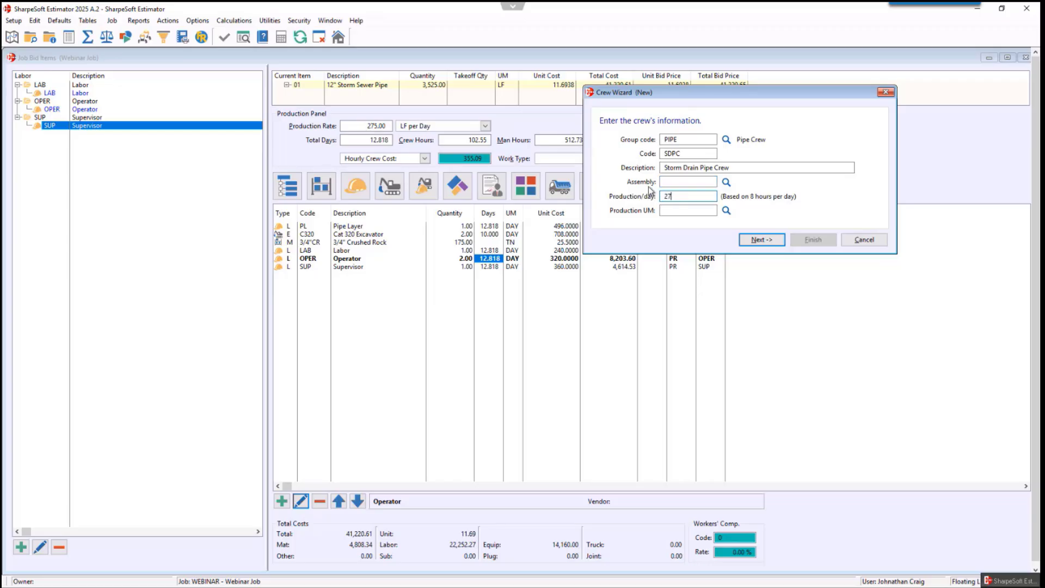
left_click(694, 210)
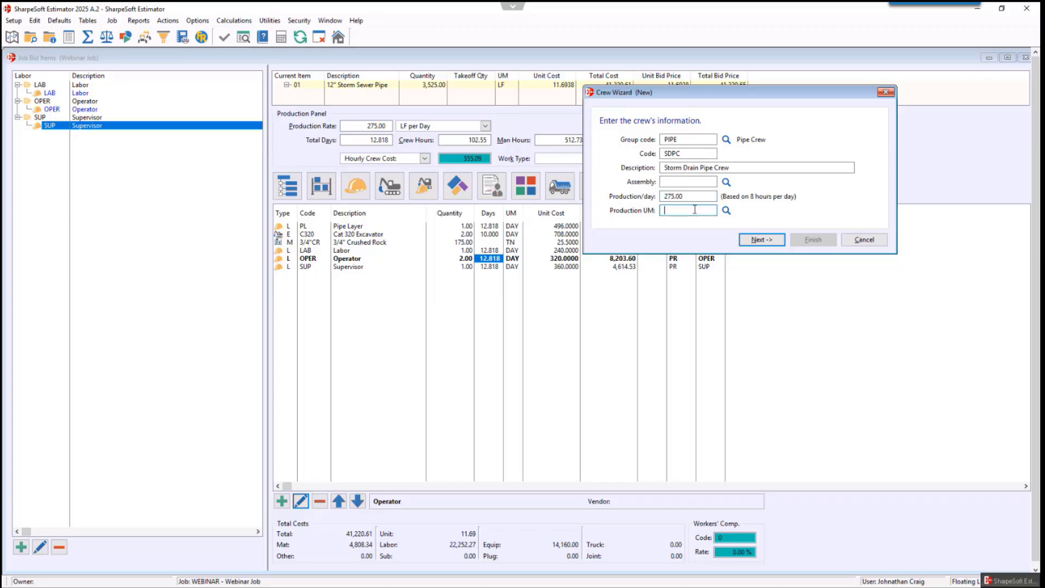
type("LF")
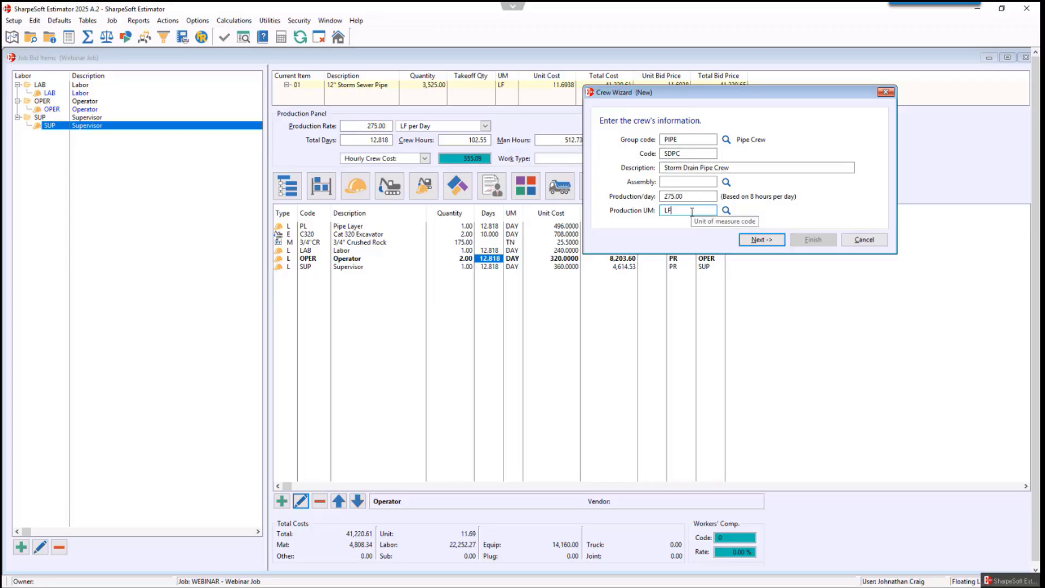
left_click(762, 240)
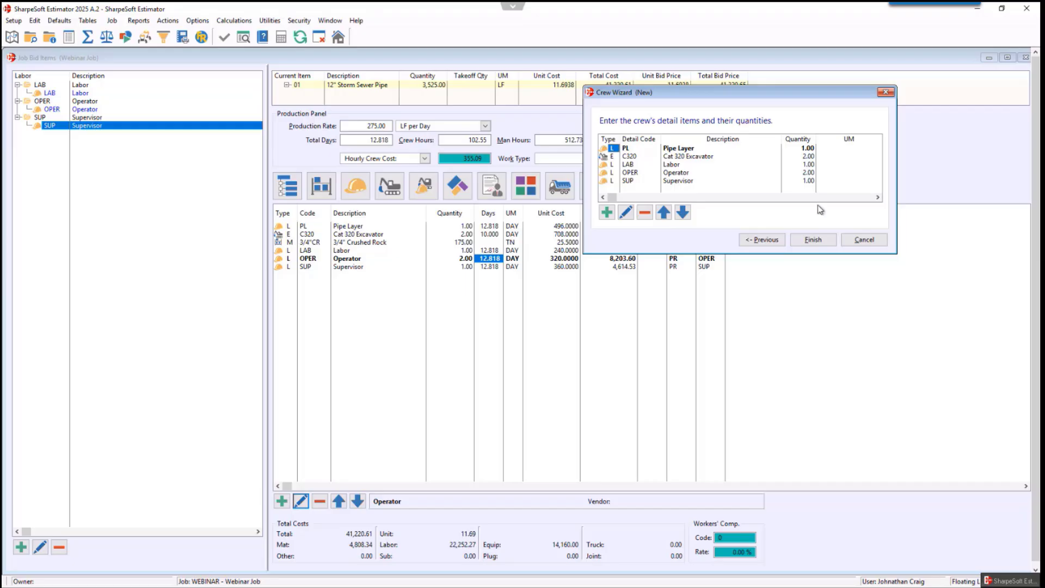
left_click(813, 241)
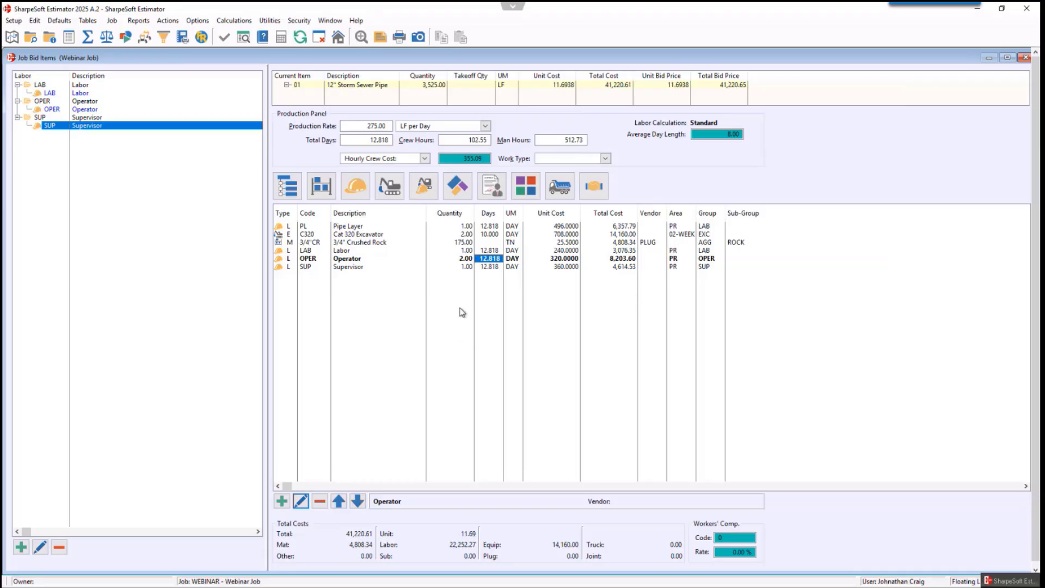
- Insert the SDPC Storm Drain Pipe Crew into the 12" Storm Sewer Pipe details at 275 LF/Day
left_click(287, 186)
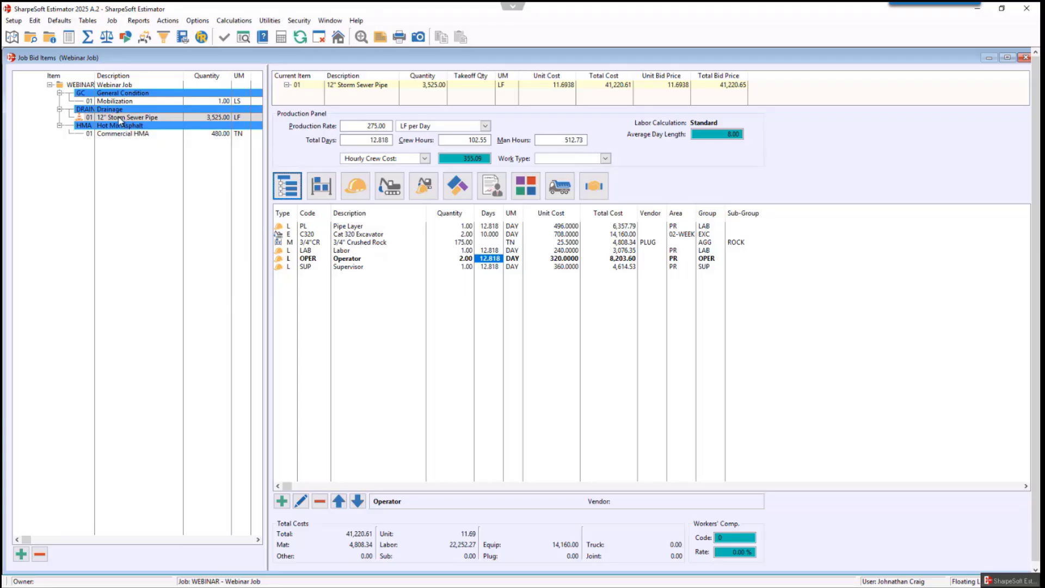
left_click(424, 189)
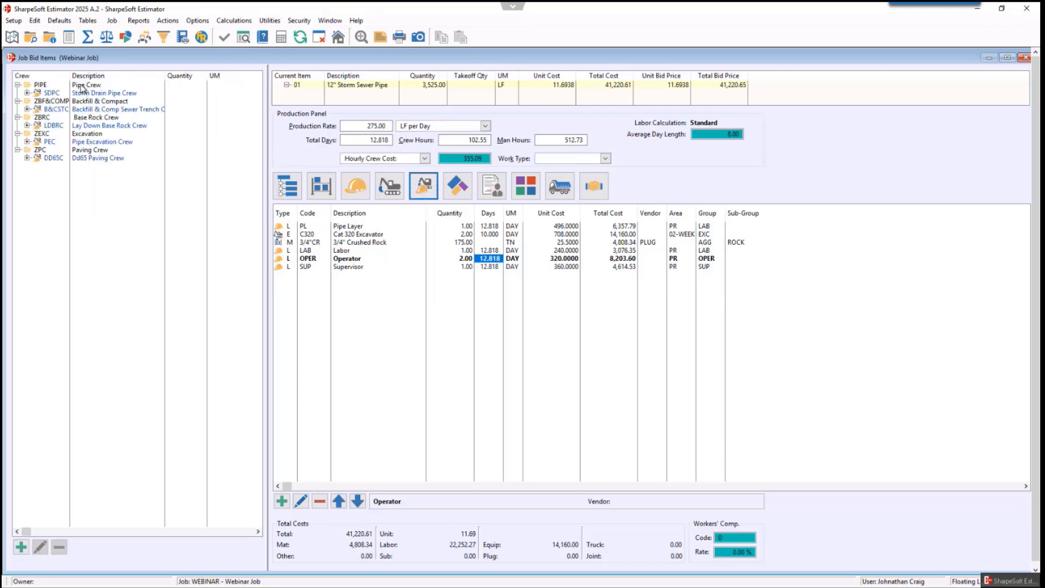
left_click_drag(94, 97, 355, 343)
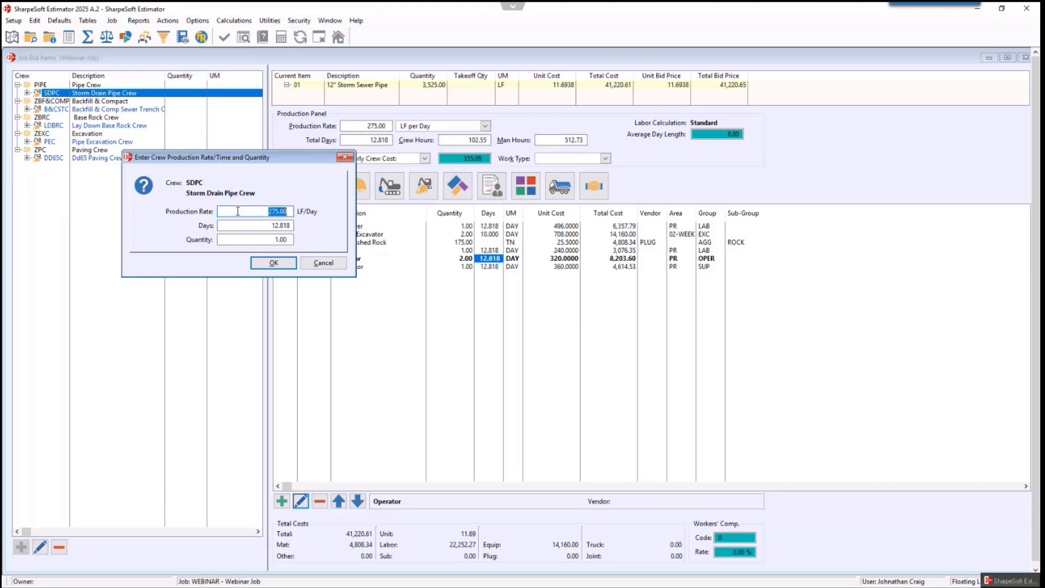
left_click(281, 264)
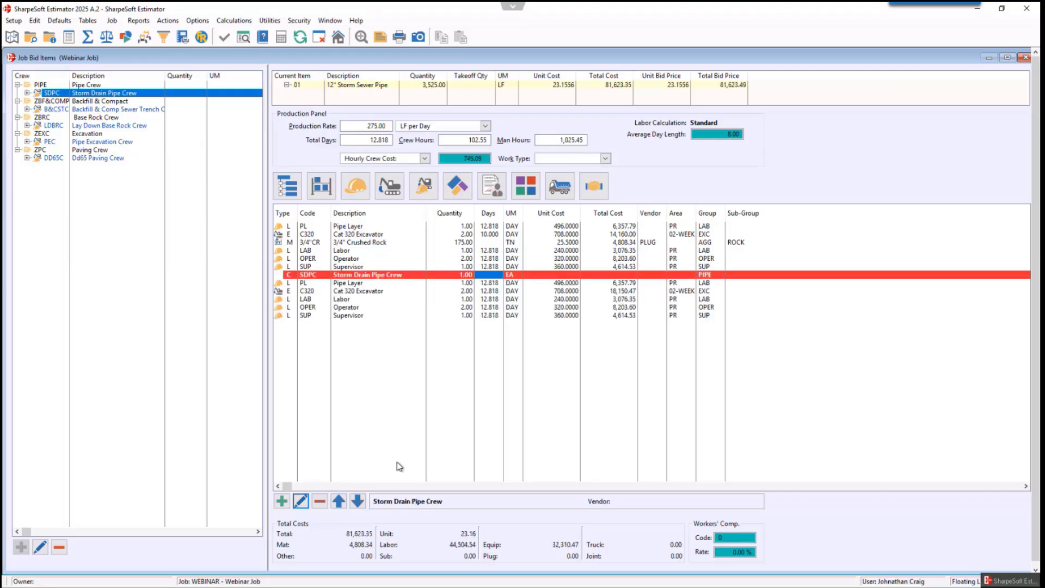
- Review each detail line added under the inserted crew
left_click(349, 285)
left_click(361, 292)
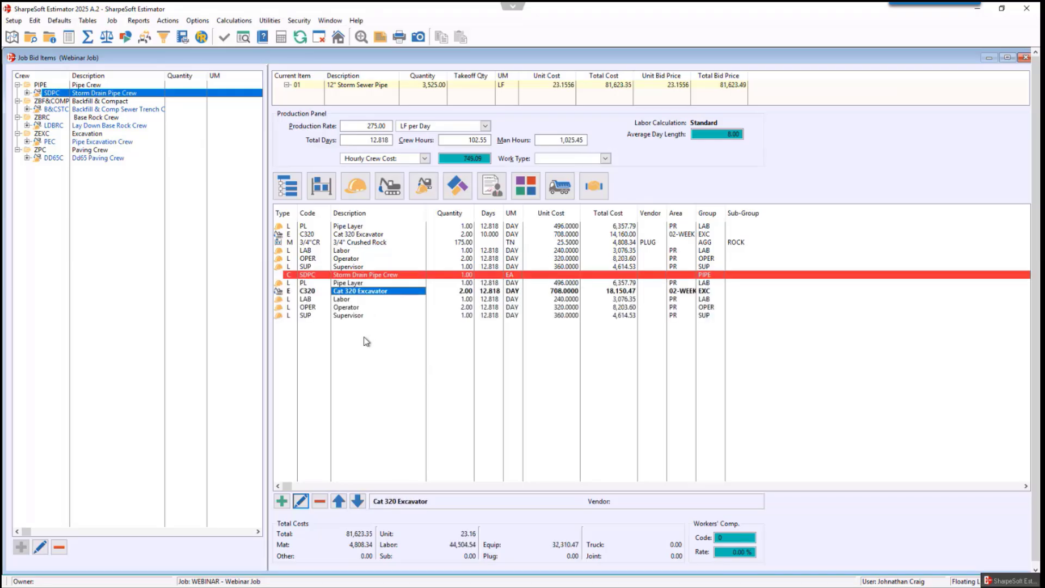
left_click(350, 300)
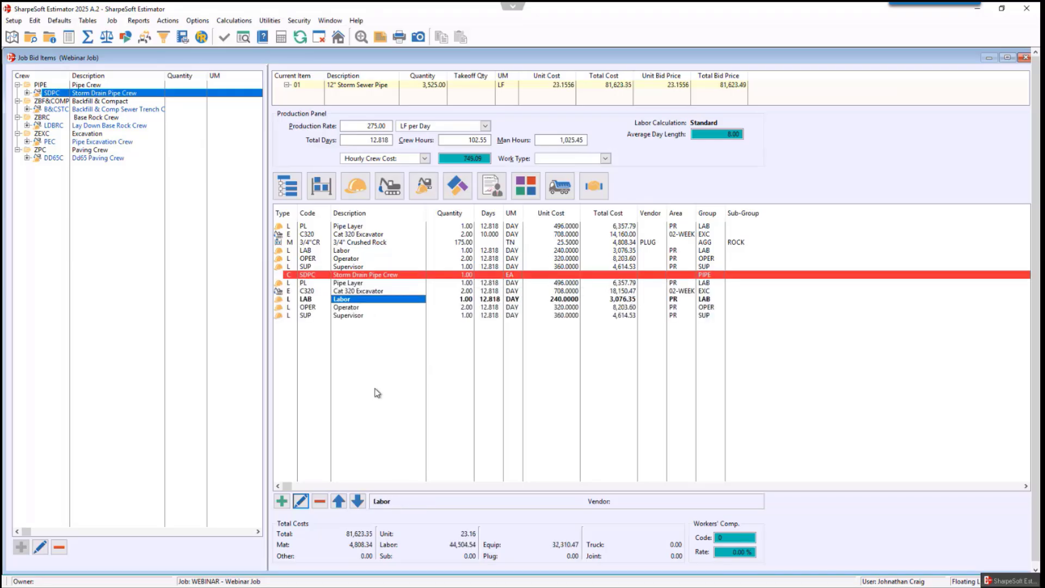
left_click(348, 308)
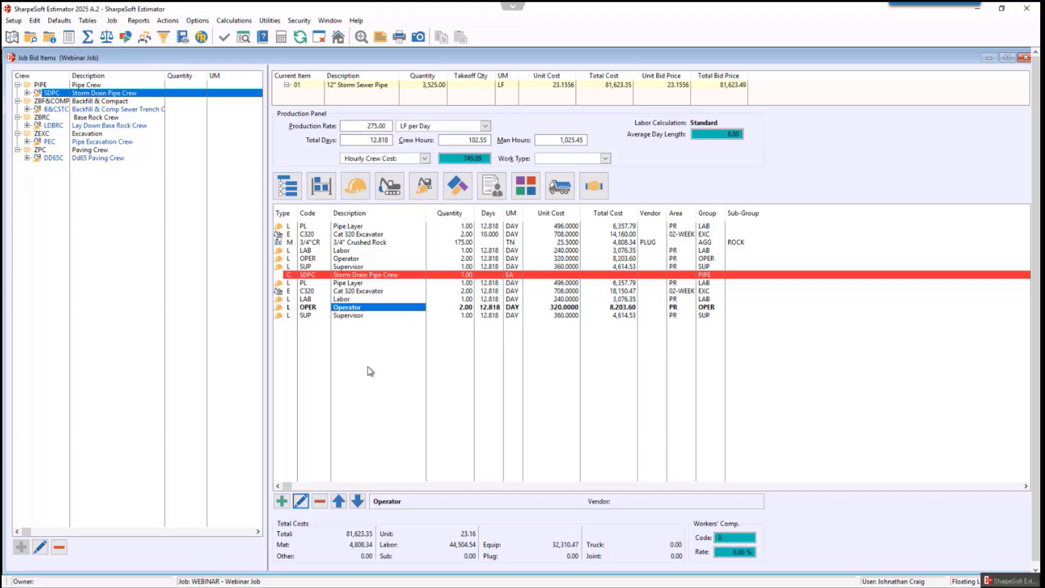
left_click(349, 316)
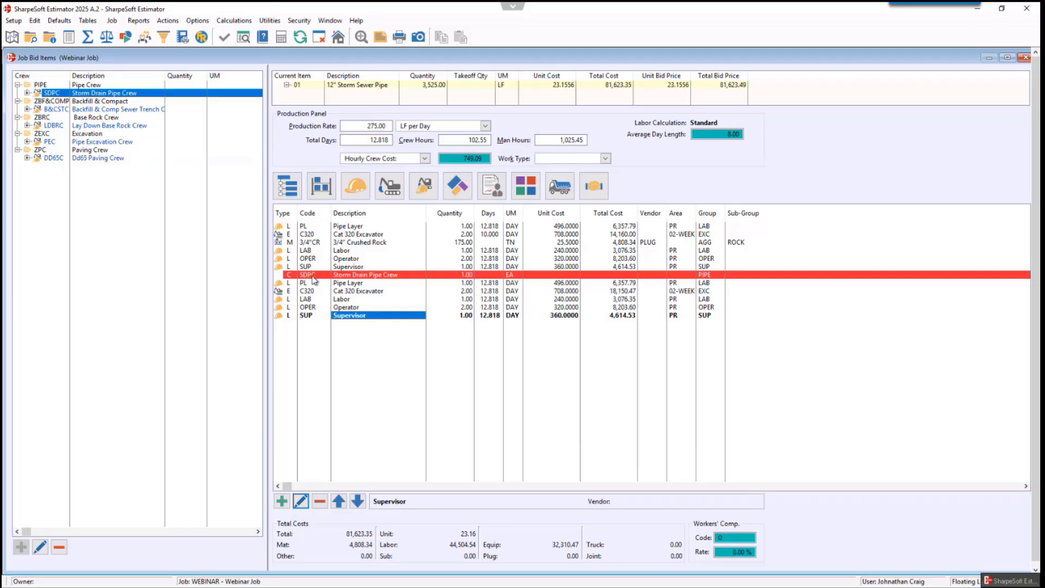
- Open the Item Masters table, close it, and return to the bid items list
left_click(87, 22)
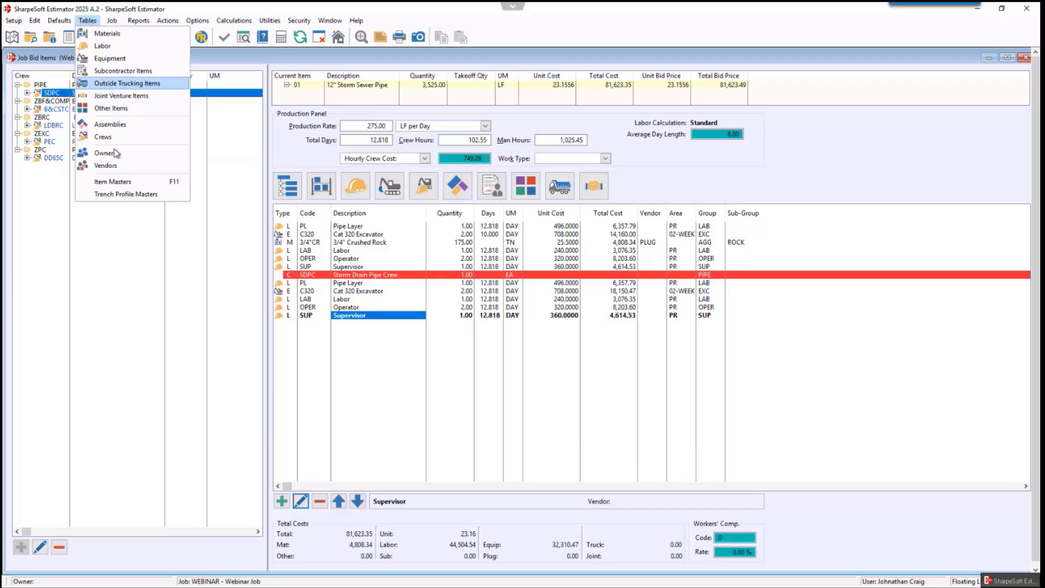
left_click(117, 182)
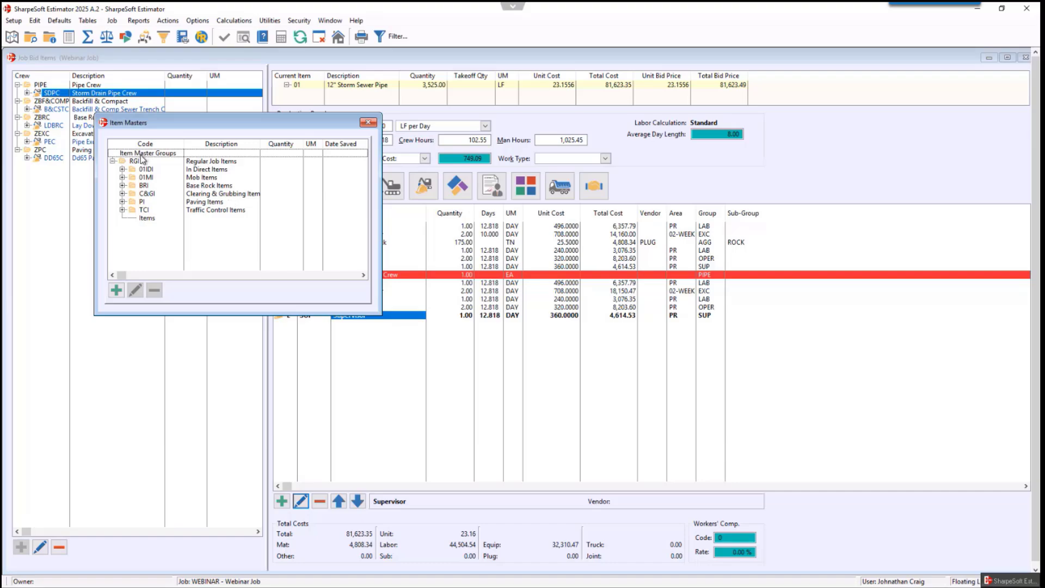
left_click(368, 124)
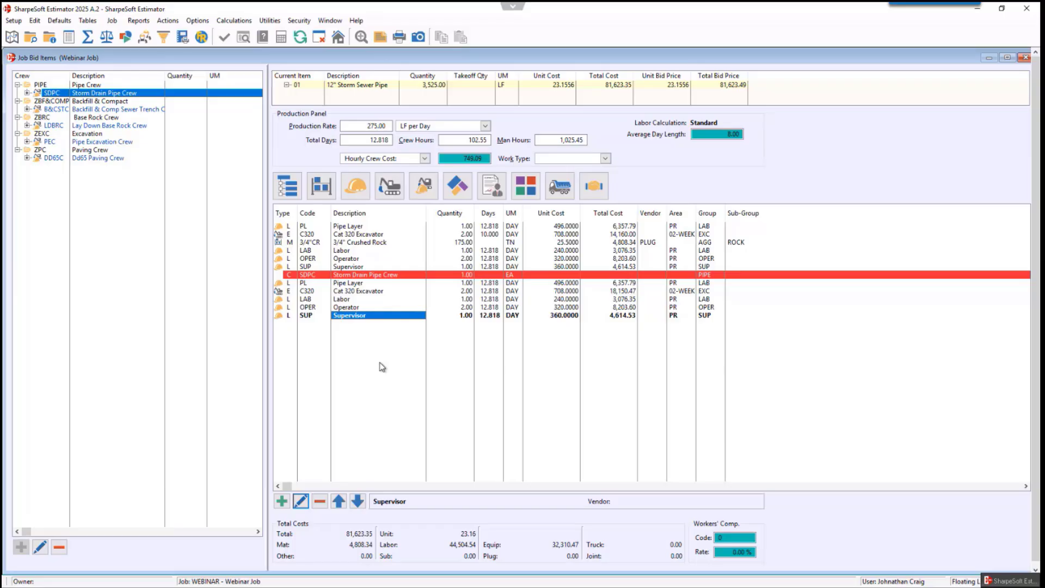
key("Escape")
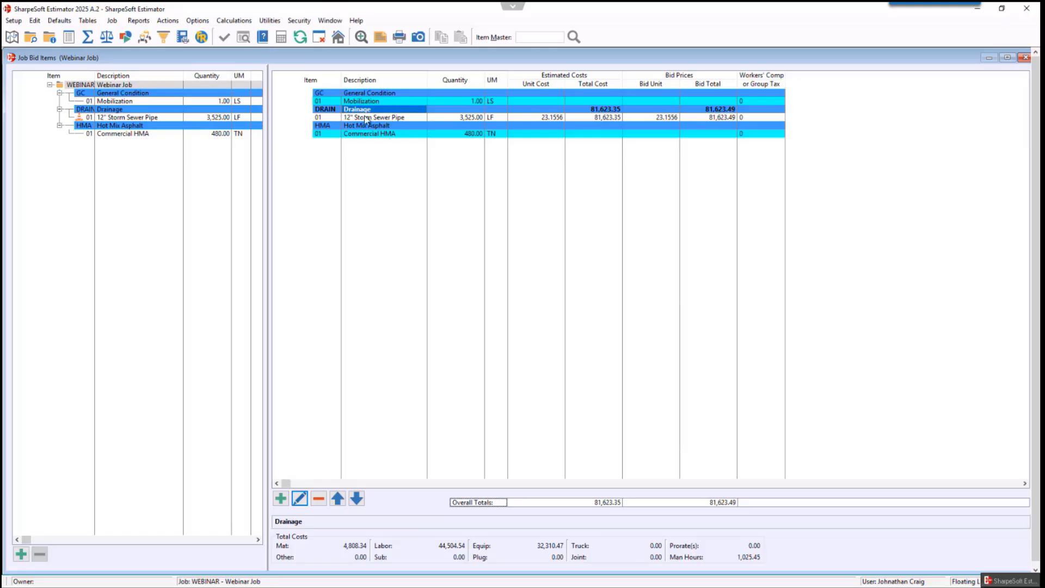
- Start saving the 12" Storm Sewer Pipe bid item as an item master and browse the item master groups
left_click(363, 118)
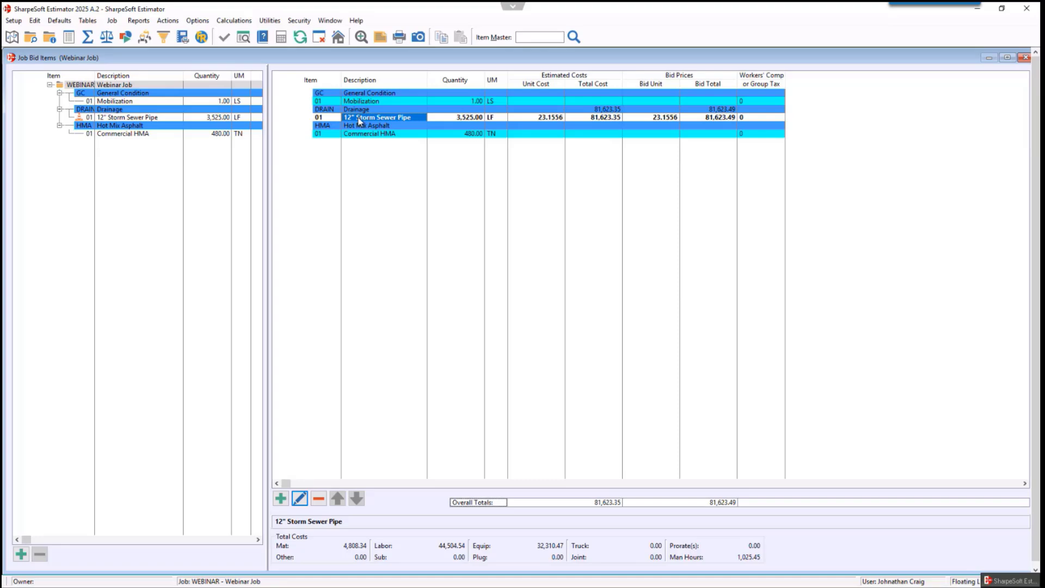
right_click(359, 121)
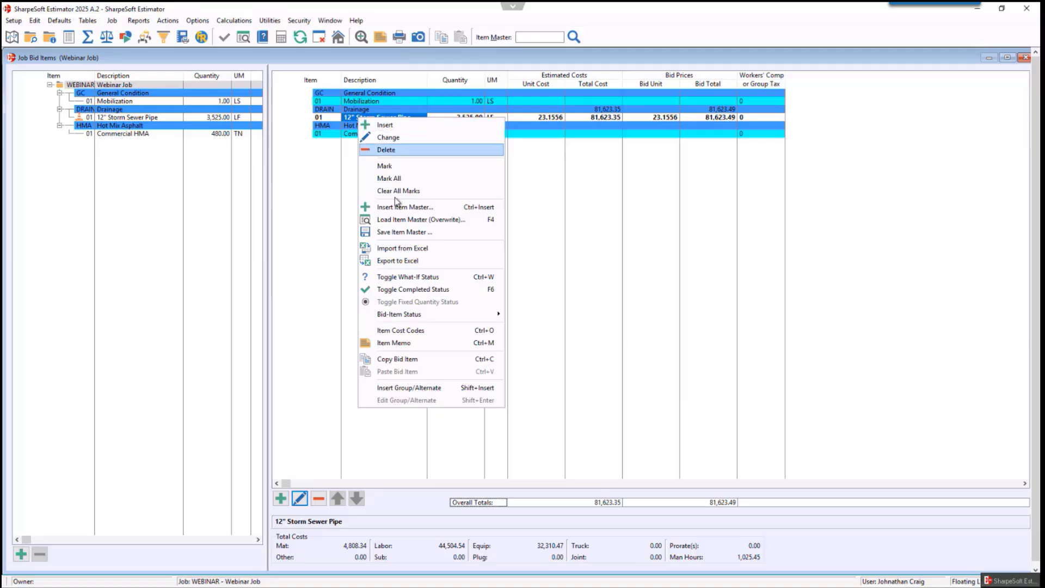
left_click(402, 231)
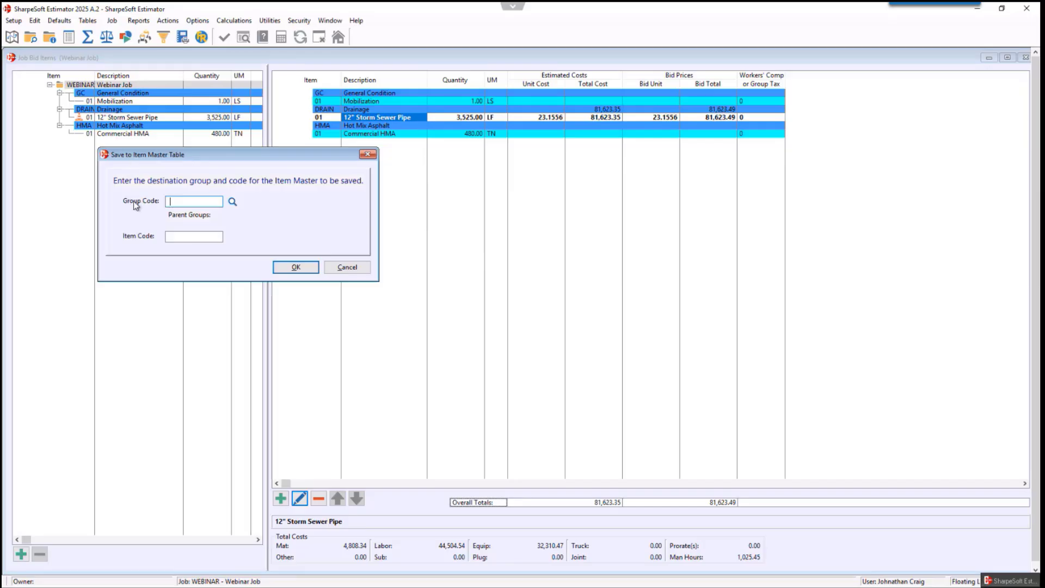
left_click(233, 203)
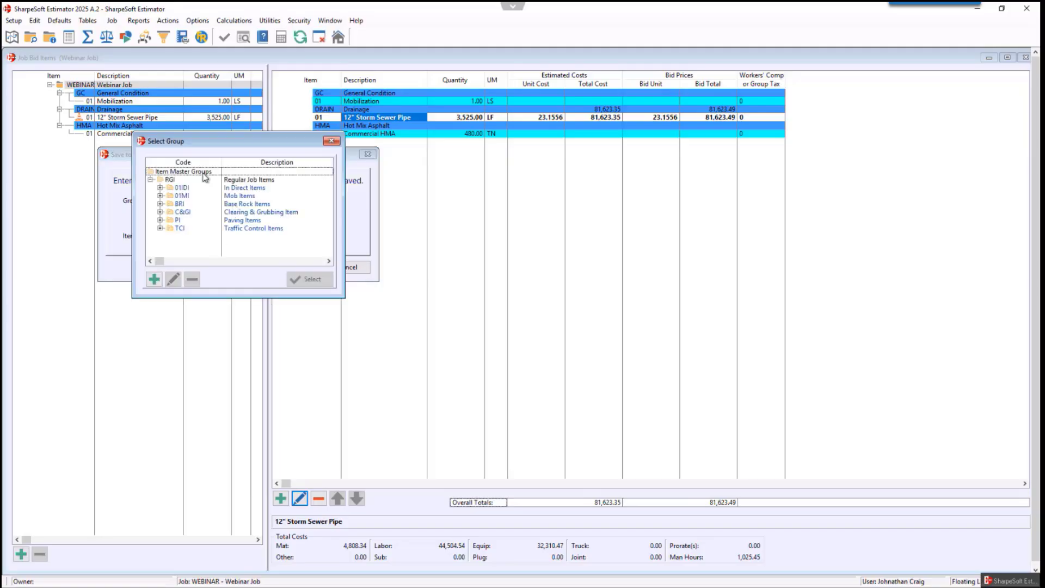
left_click(183, 172)
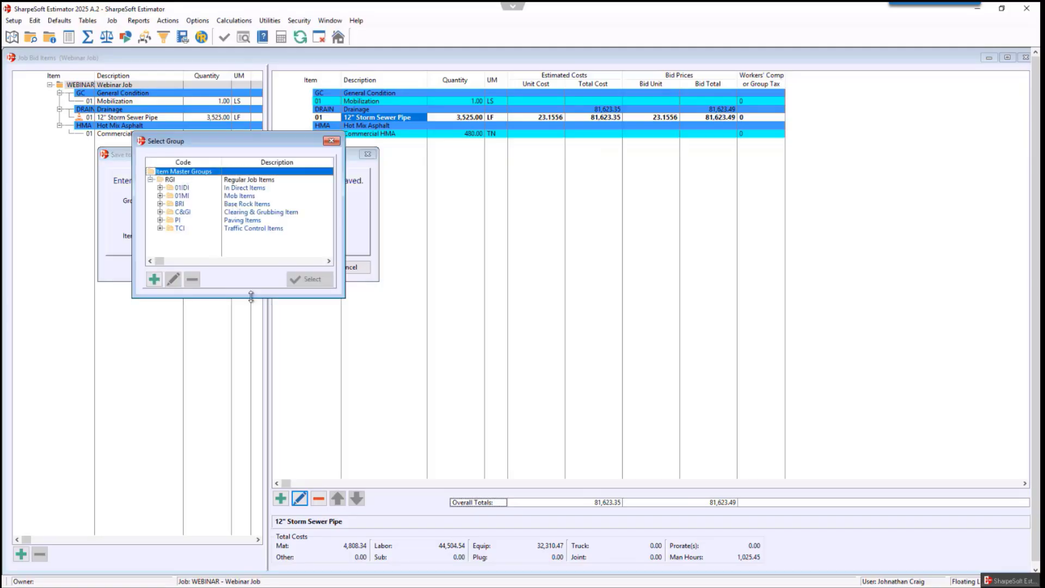
left_click_drag(234, 141, 560, 147)
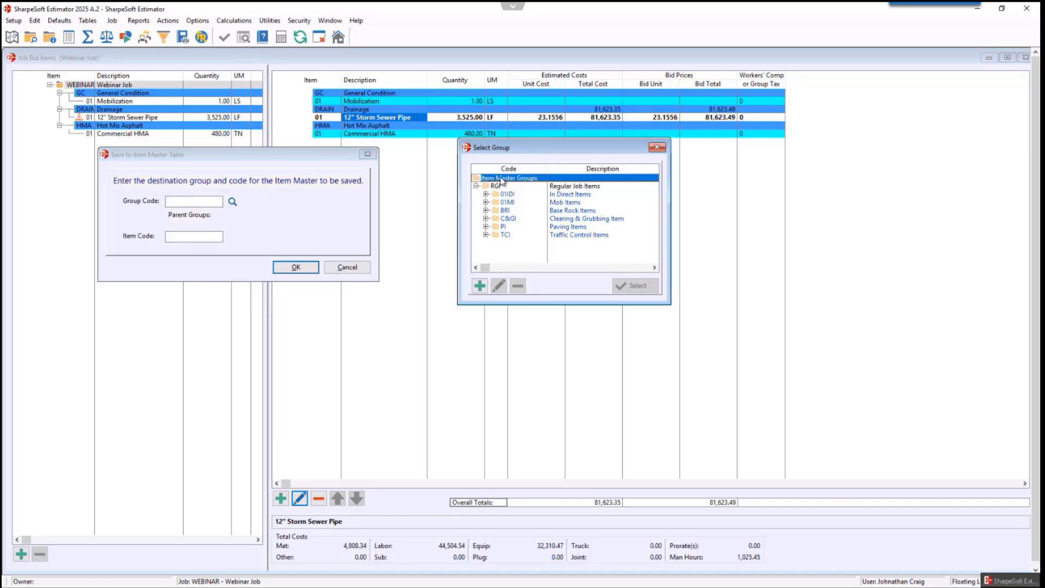
- Add a new item master group SD described as Storm Drain
left_click(479, 286)
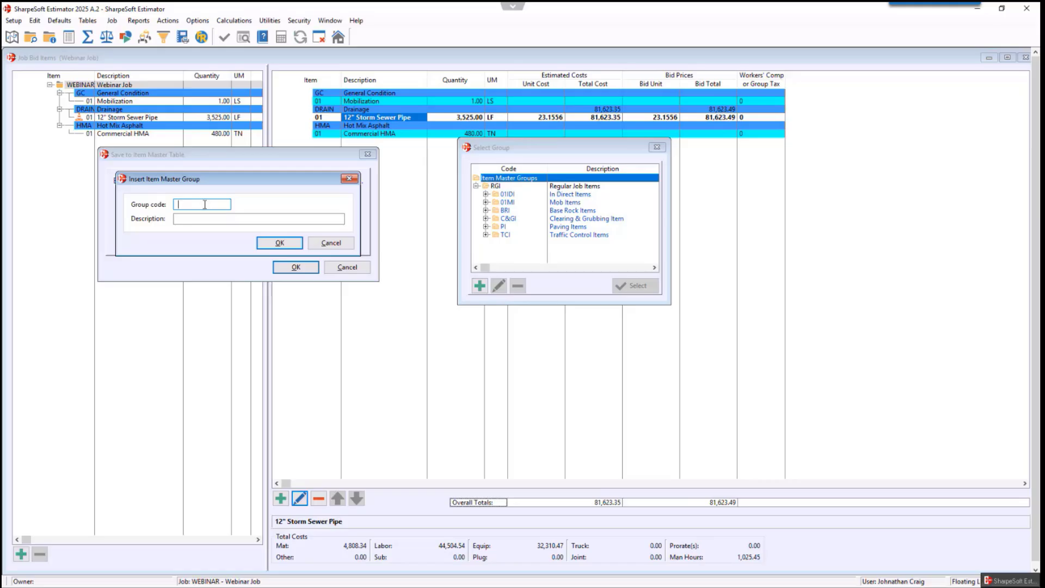
type("SD")
key("Tab")
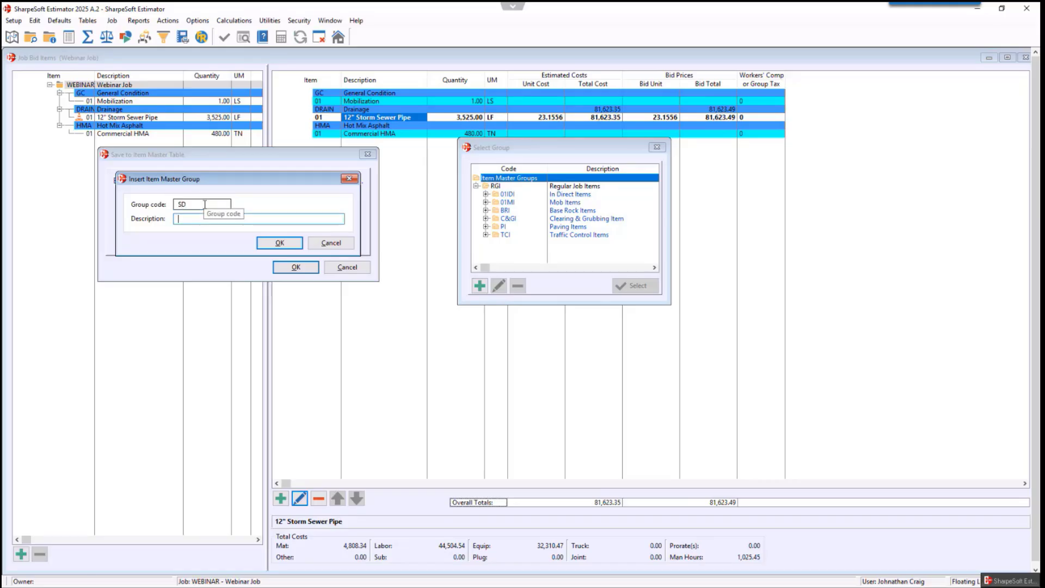
type("Storm Drain")
key("Return")
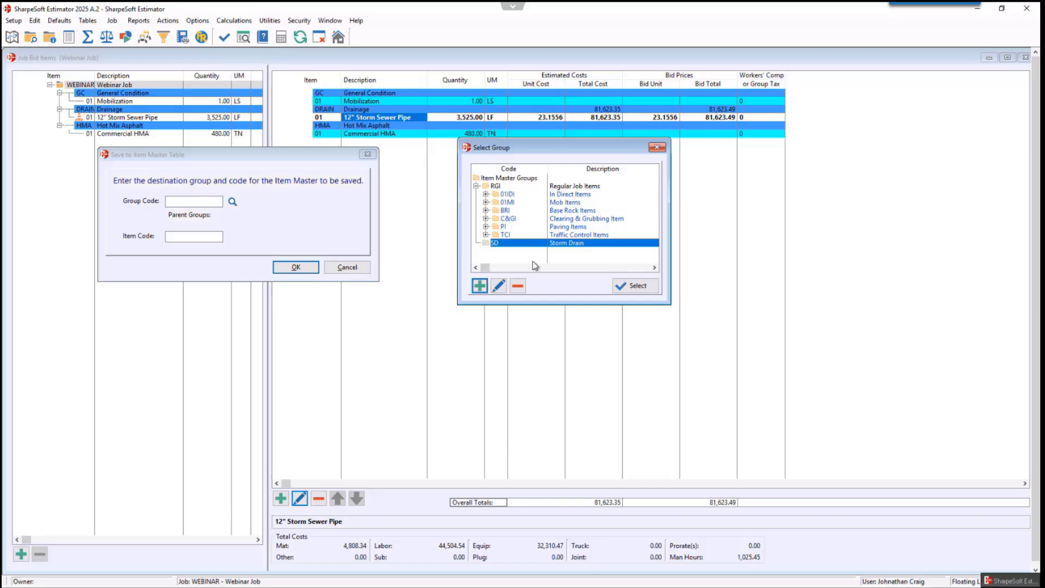
- Select group SD and save the item master with item code 12"SSP
left_click(633, 287)
left_click(194, 237)
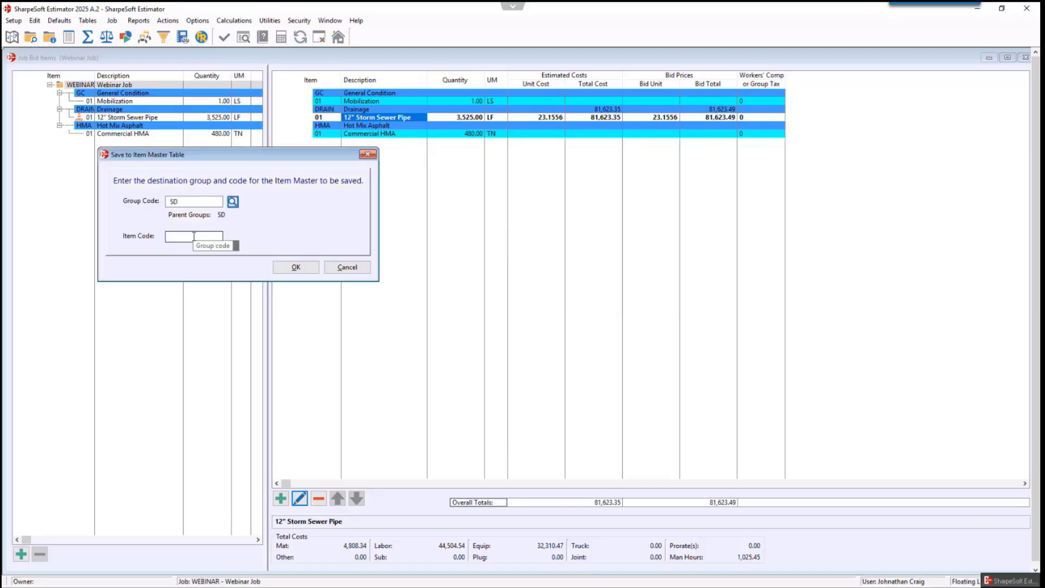
left_click(194, 237)
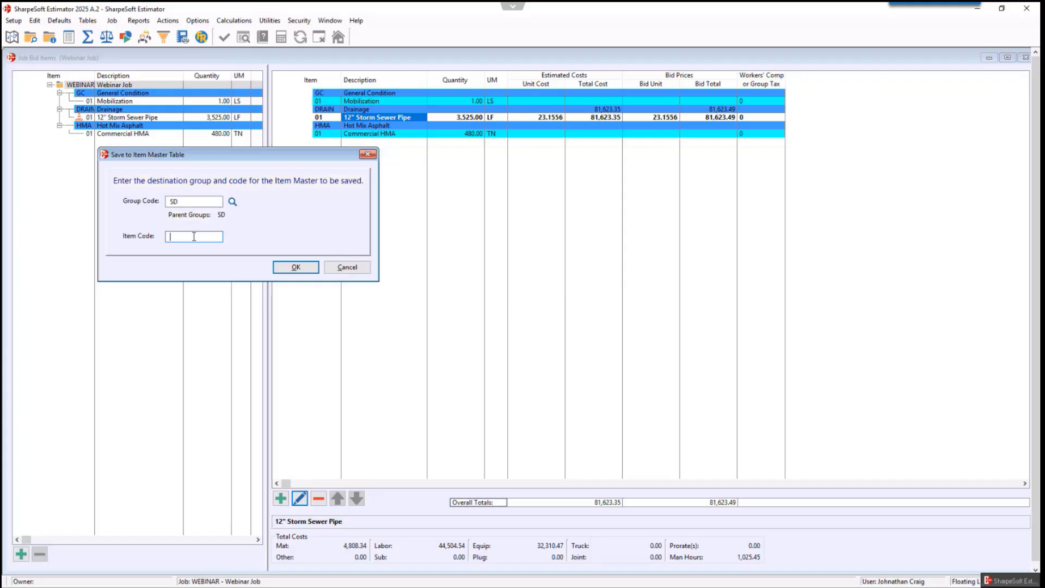
type("12\"SSP")
left_click(295, 269)
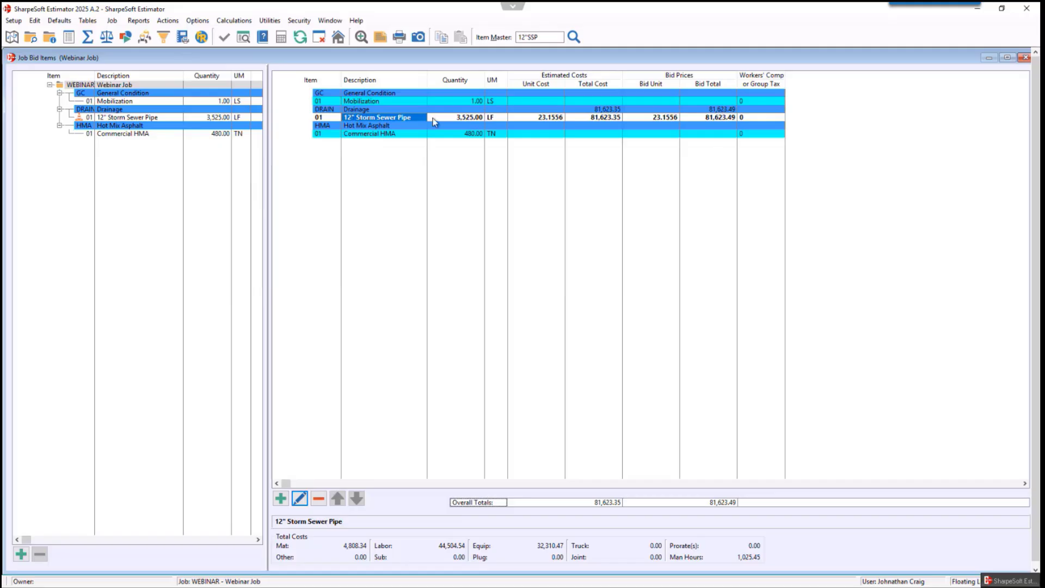
- Open the 12" Storm Sewer Pipe details, then return to the bid items list
double_click(381, 117)
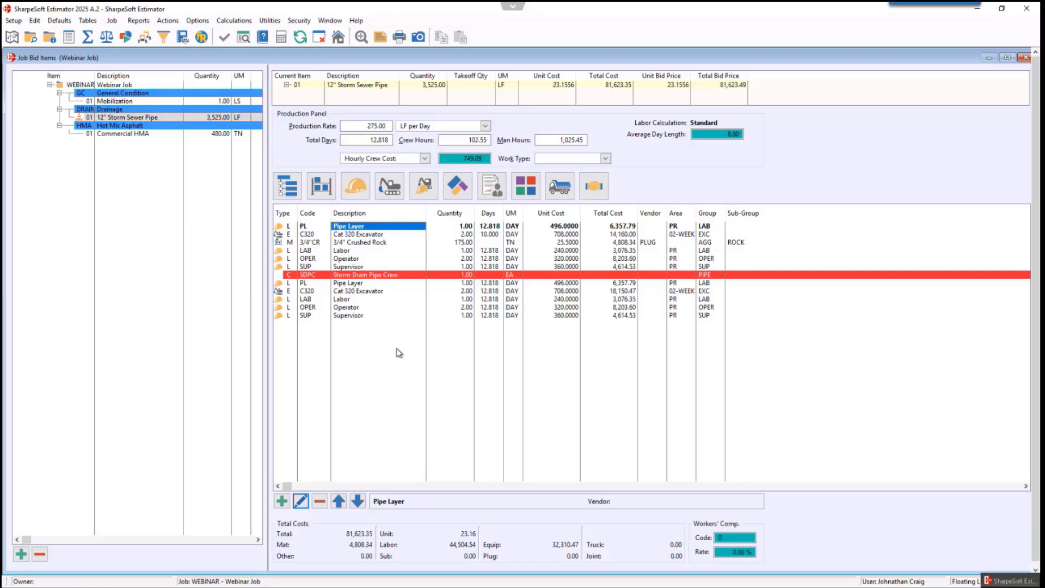
key("Escape")
double_click(370, 95)
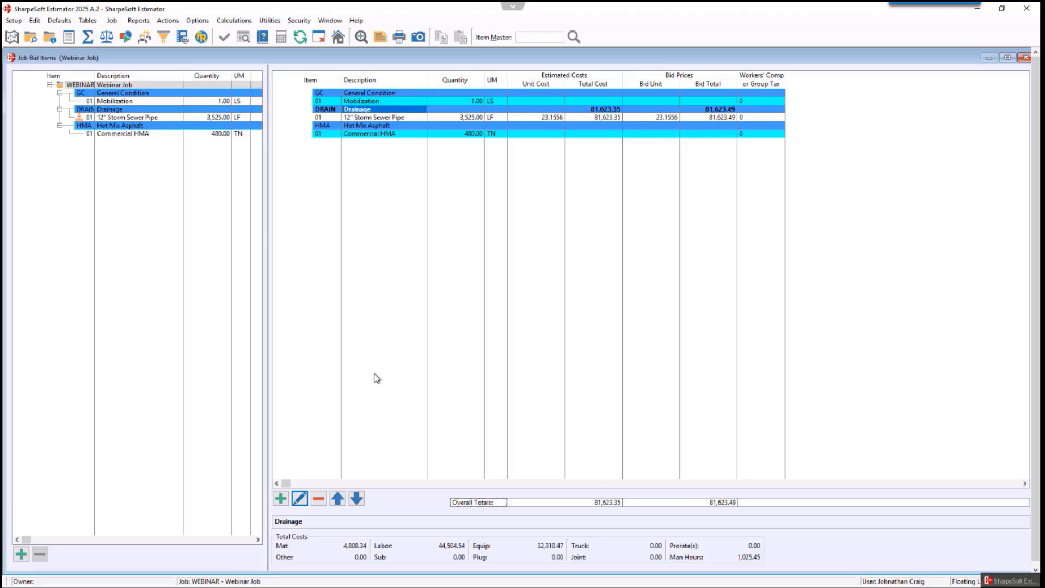
- Insert the 12"SSP item master from the Storm Drain group as a new bid item in the Drainage group
right_click(404, 110)
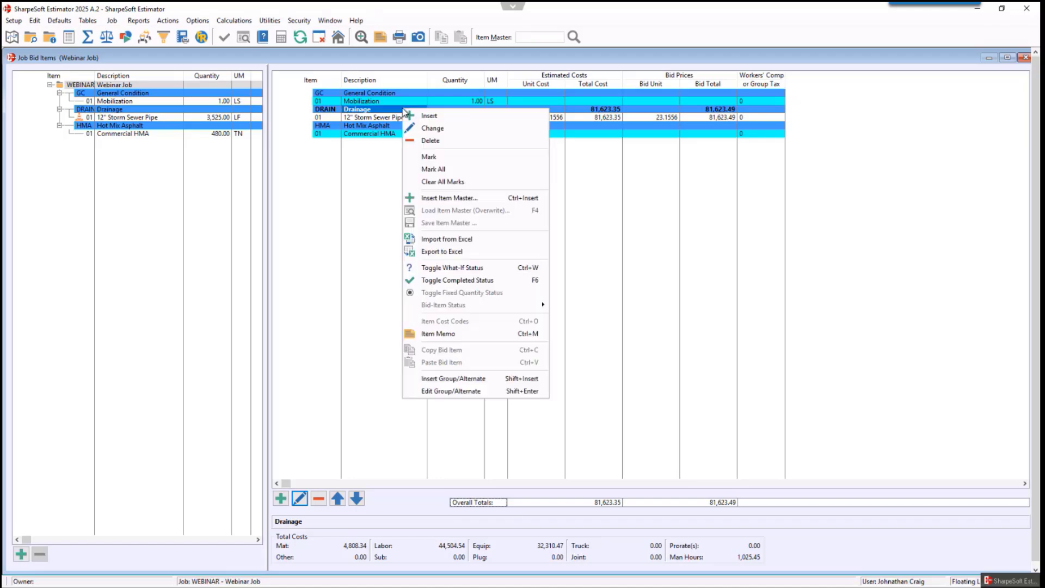
left_click(456, 198)
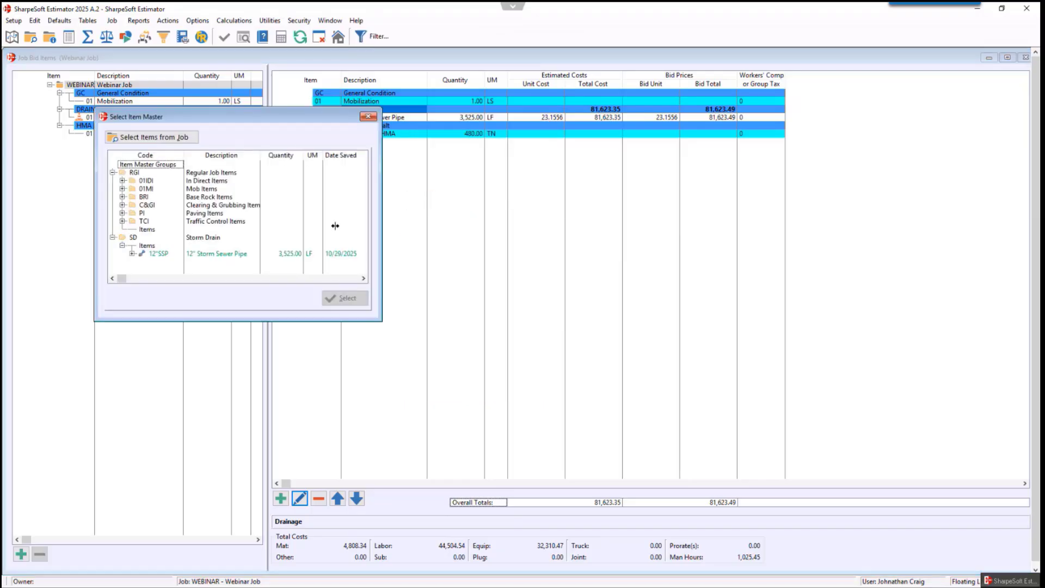
left_click(210, 256)
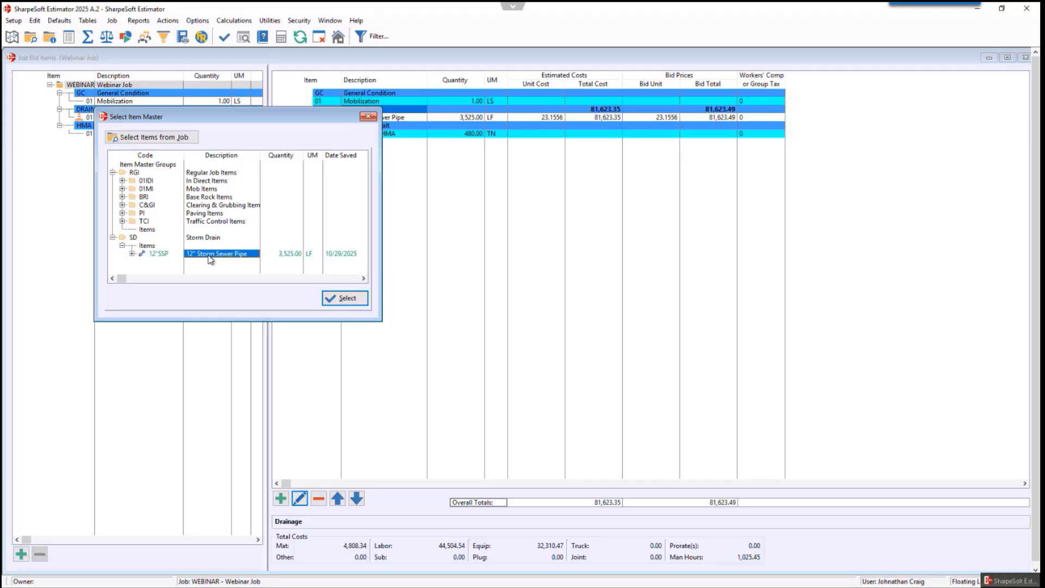
left_click(209, 257)
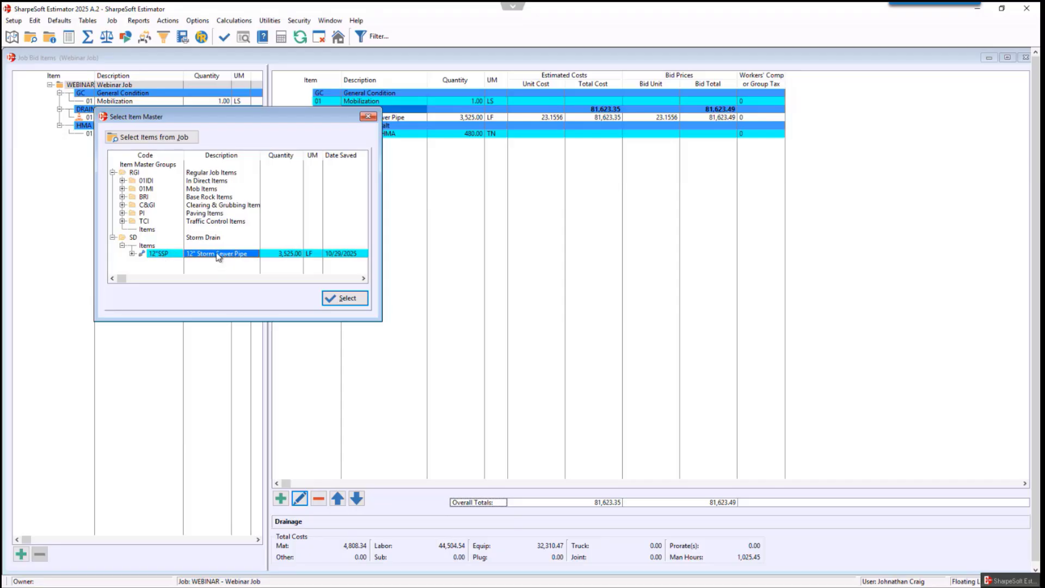
left_click(353, 302)
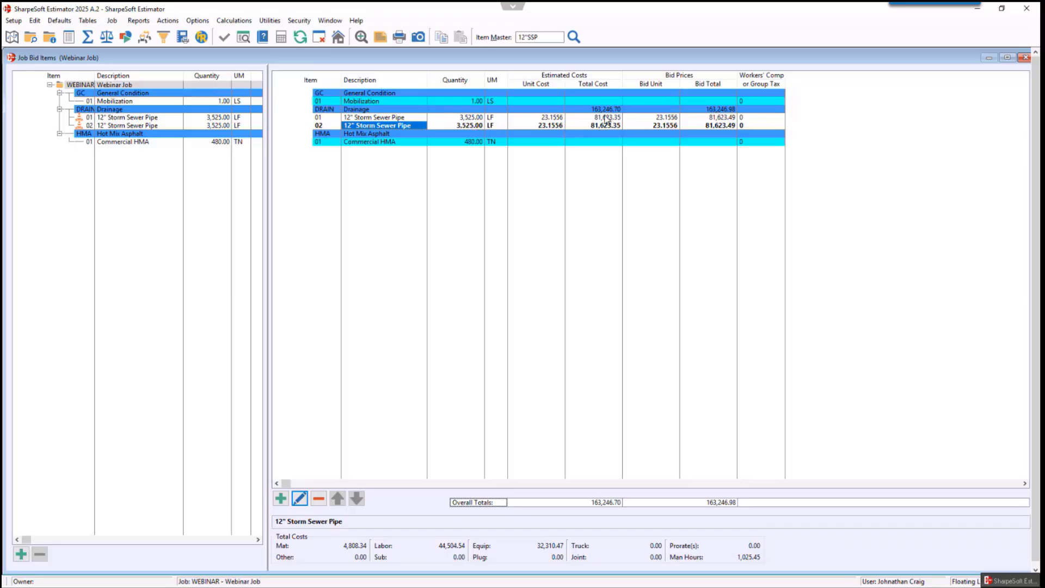
- Open the second 12" Storm Sewer Pipe item's details and set the Cat 320 Excavator quantity to 3
double_click(394, 126)
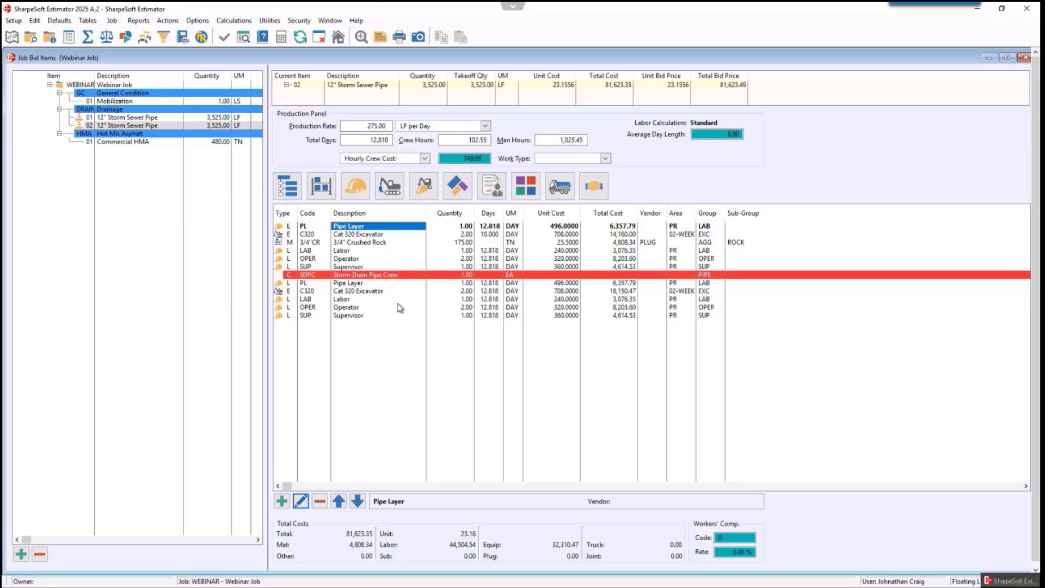
left_click(470, 237)
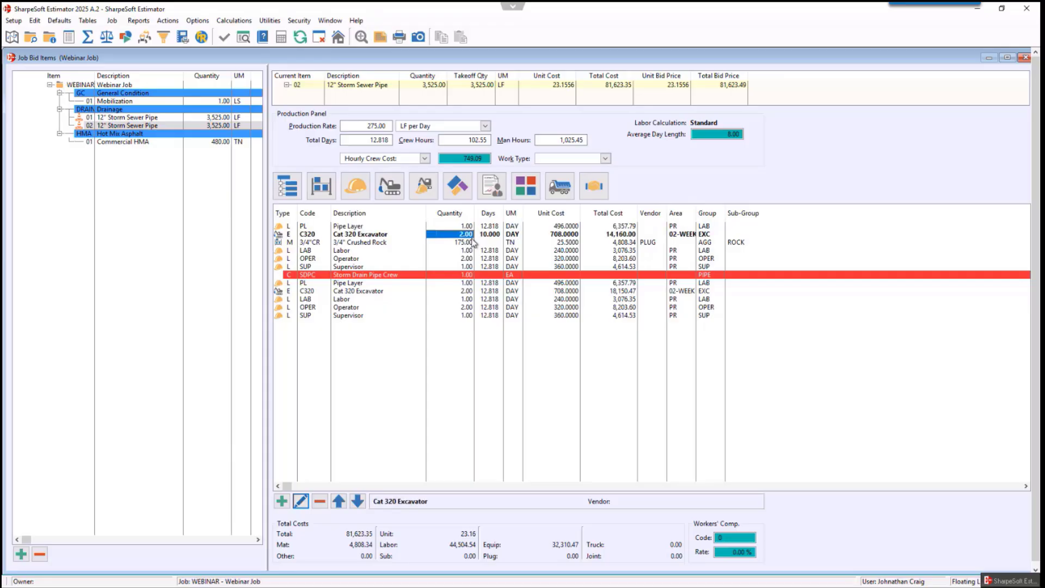
type("3")
key("Tab")
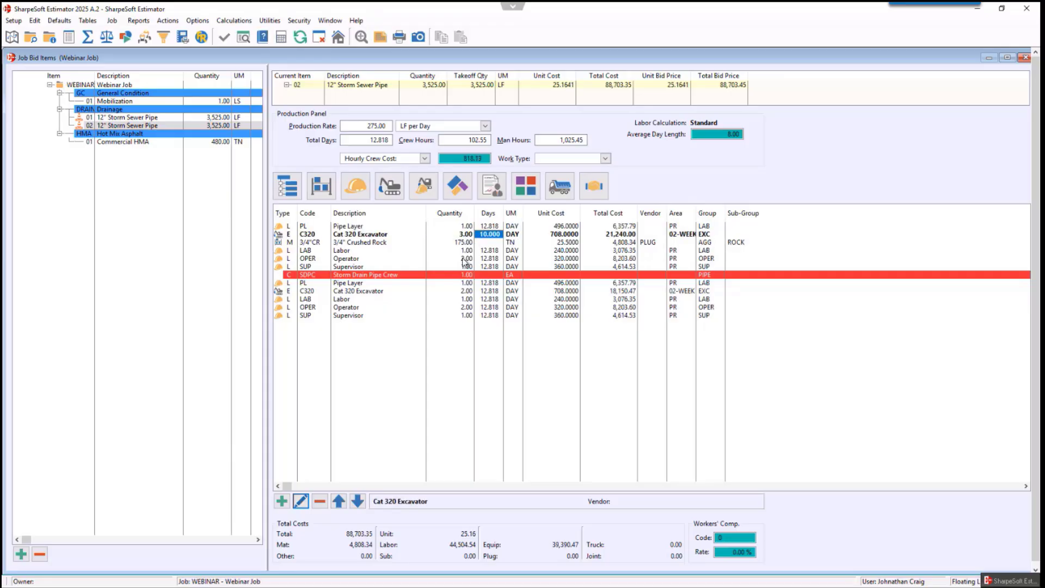
- Set the Labor and Operator quantities to 3 and the Pipe Layer quantity to 2
left_click(466, 251)
type("3")
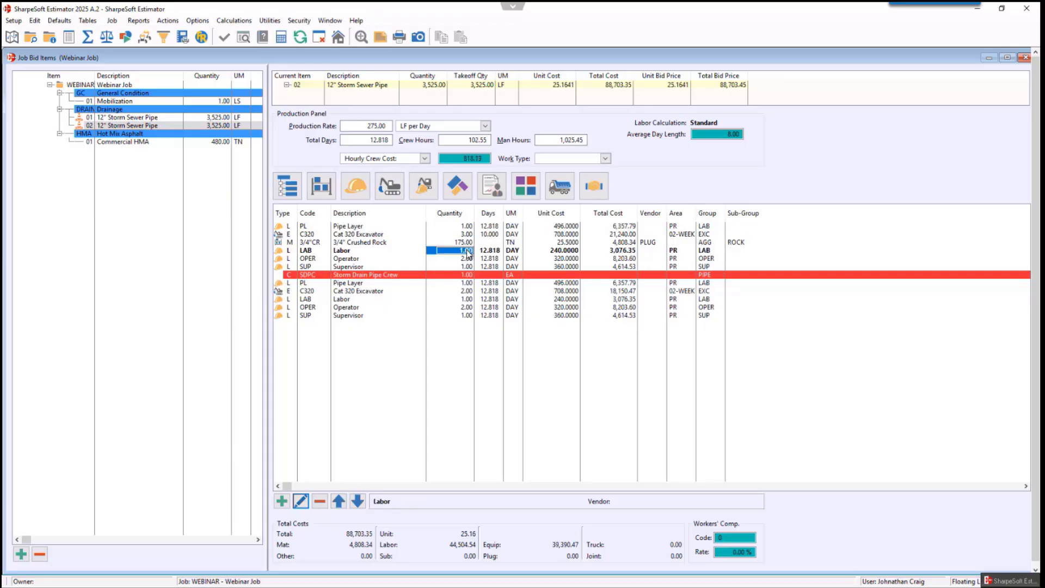
key("Tab")
left_click(466, 259)
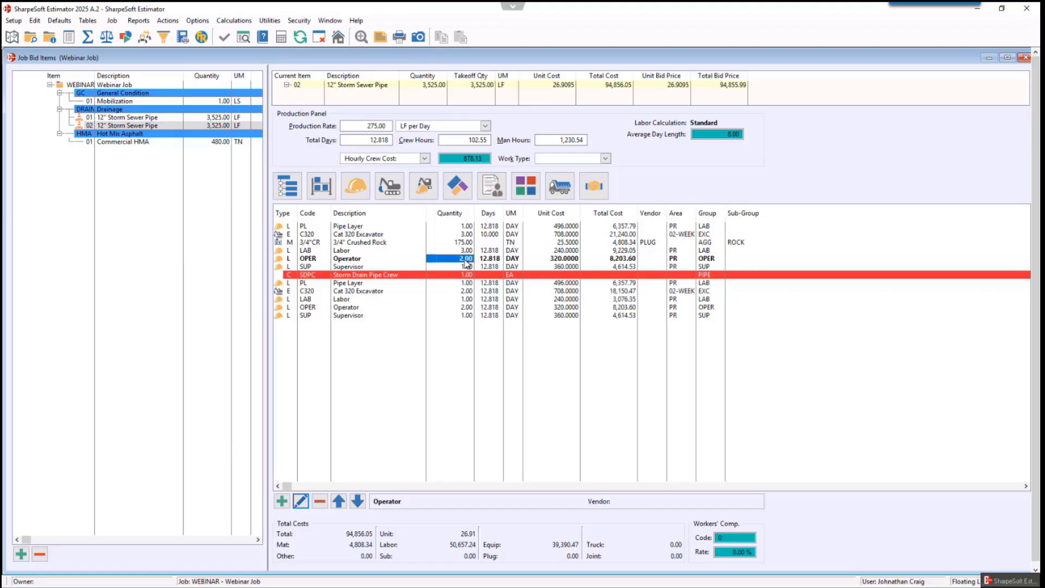
type("3")
key("Tab")
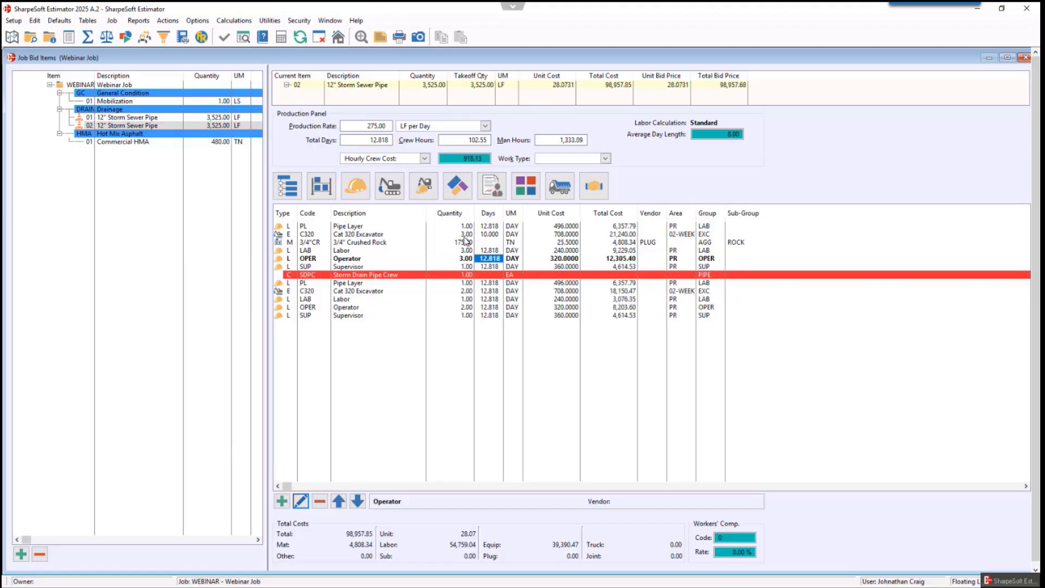
left_click(466, 226)
type("2")
key("Tab")
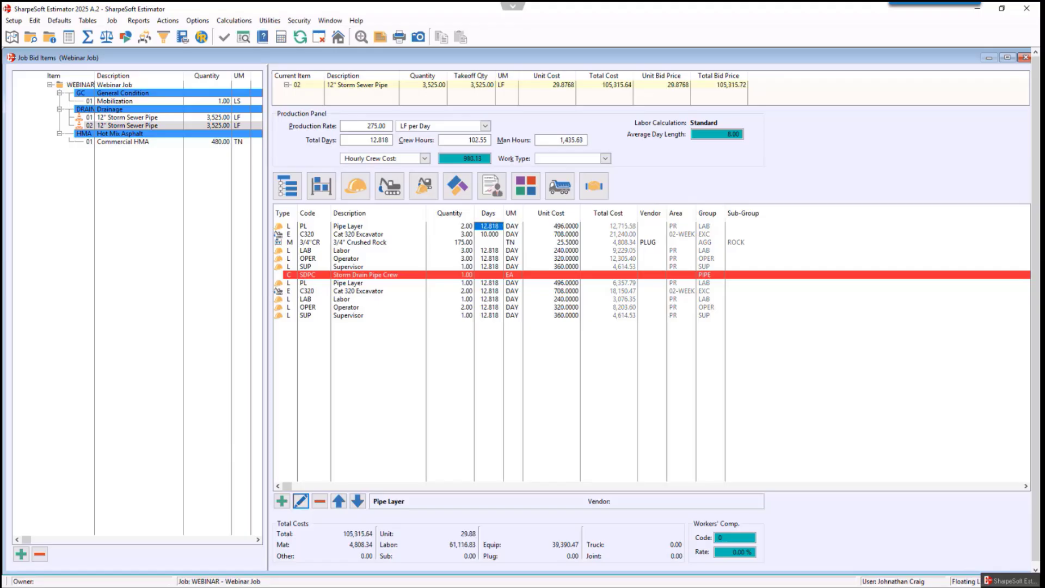
- Set the production rate to 575 LF per Day and close the item details
left_click(367, 126)
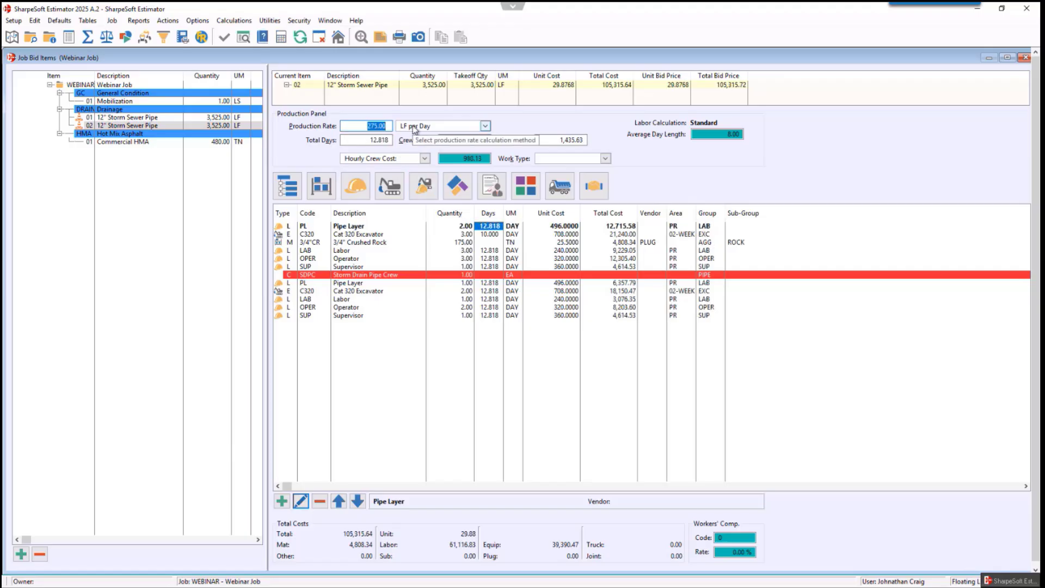
type("575")
left_click(366, 140)
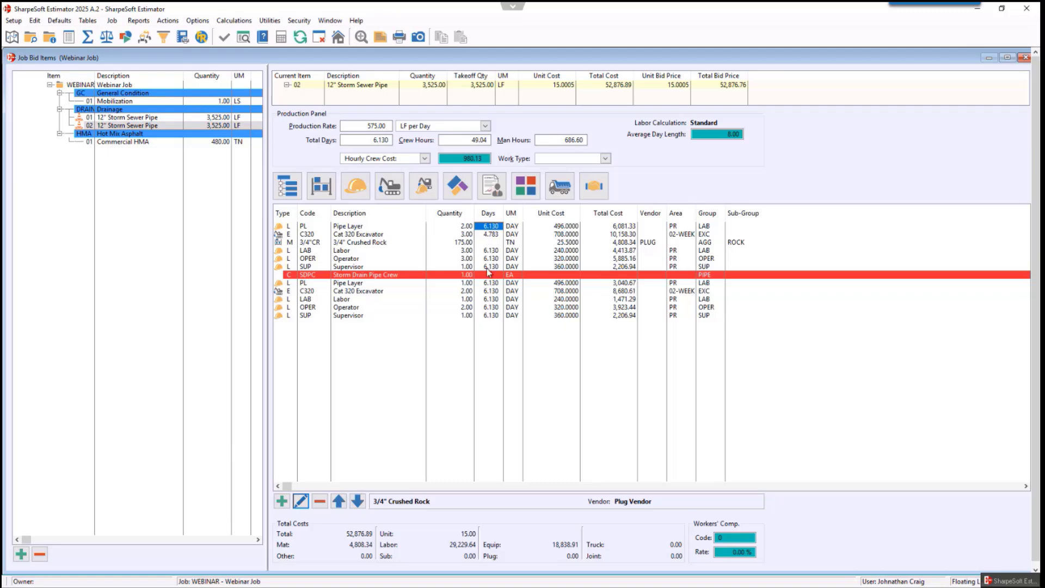
key("Escape")
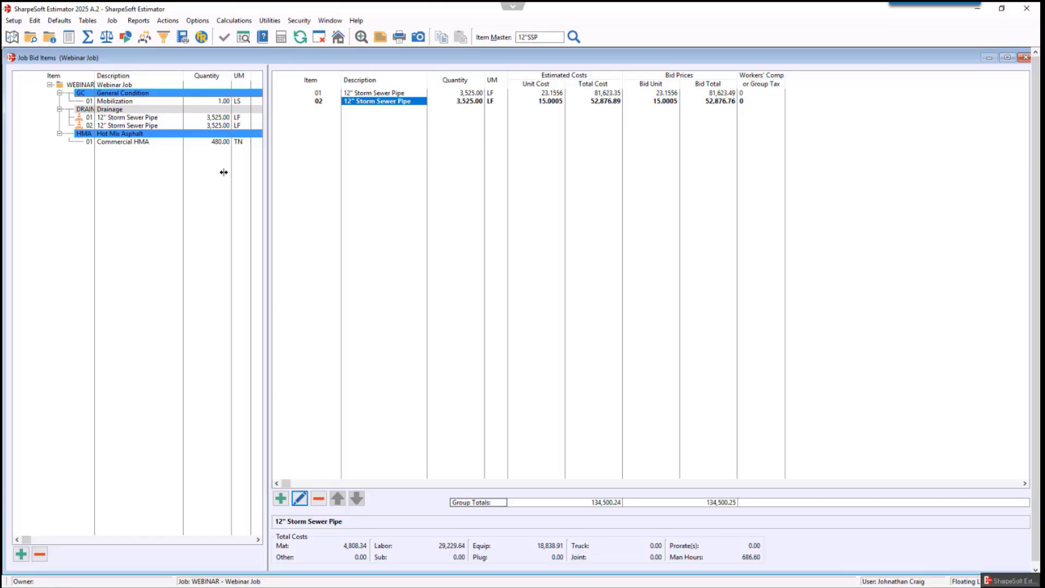
- Insert items from the WEBINAR job, choosing both 12" Storm Sewer Pipe items under the Drainage group
left_click(116, 85)
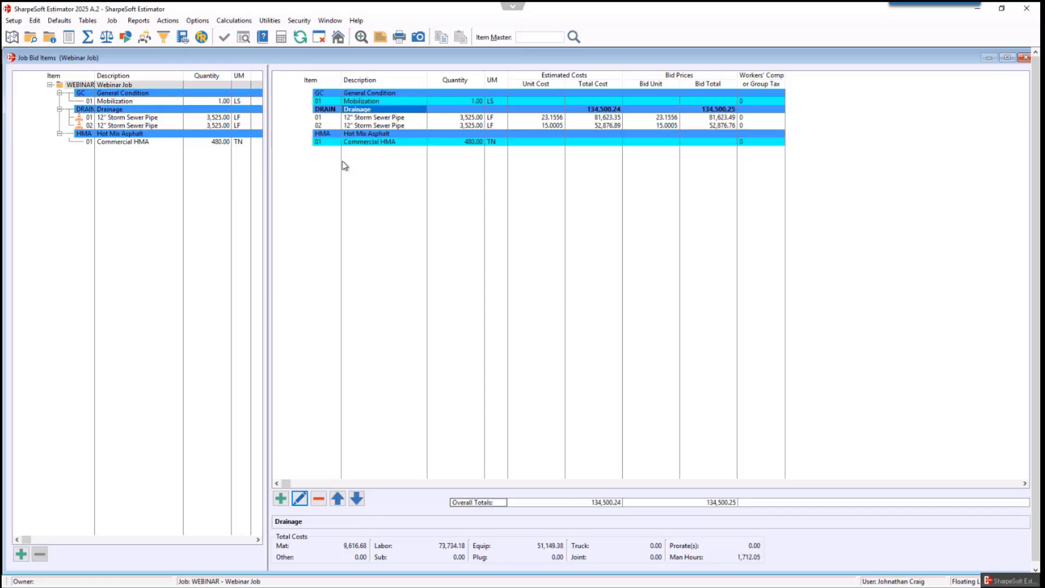
right_click(375, 166)
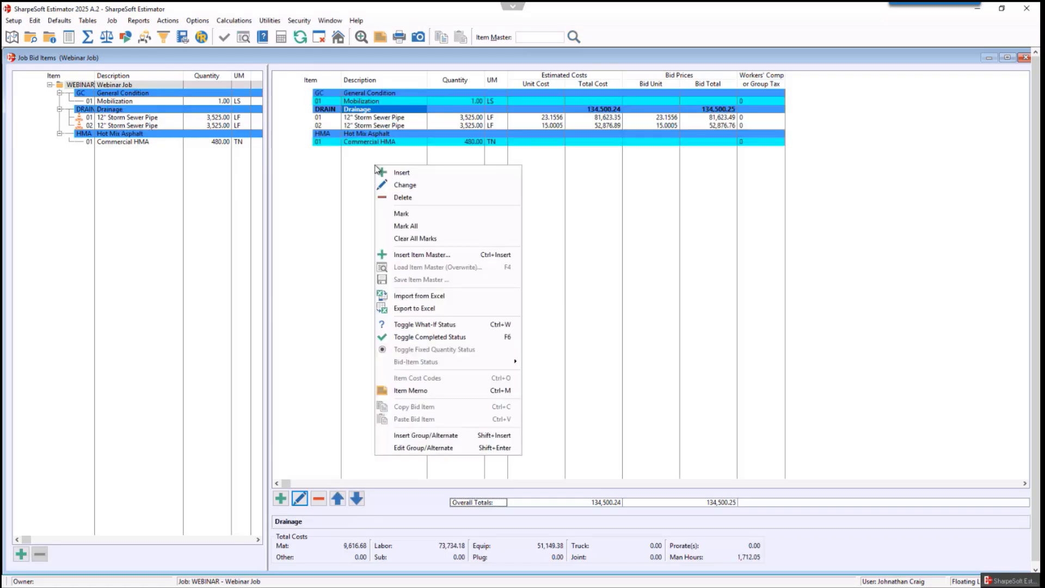
left_click(409, 256)
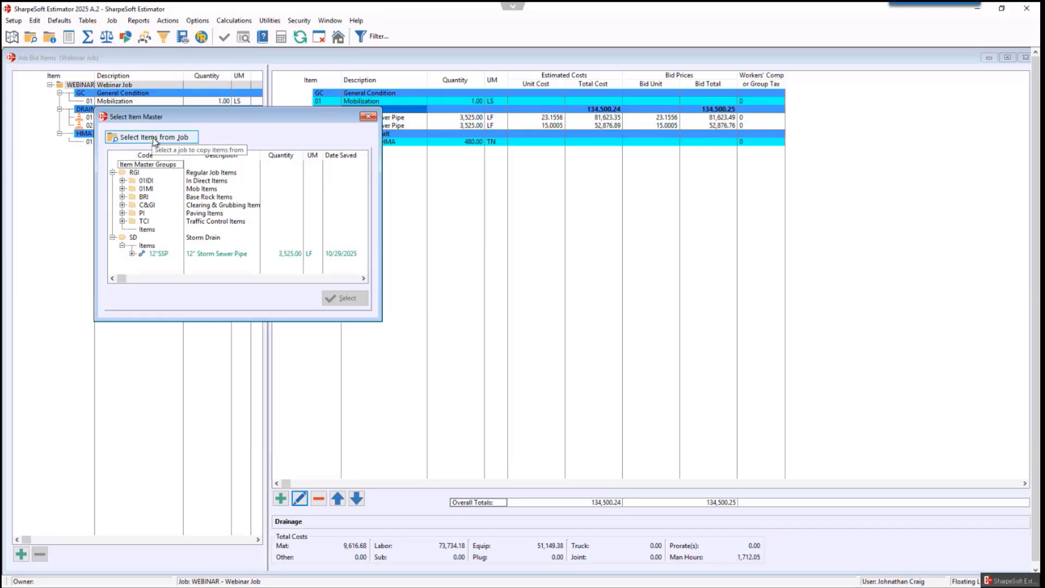
left_click(153, 140)
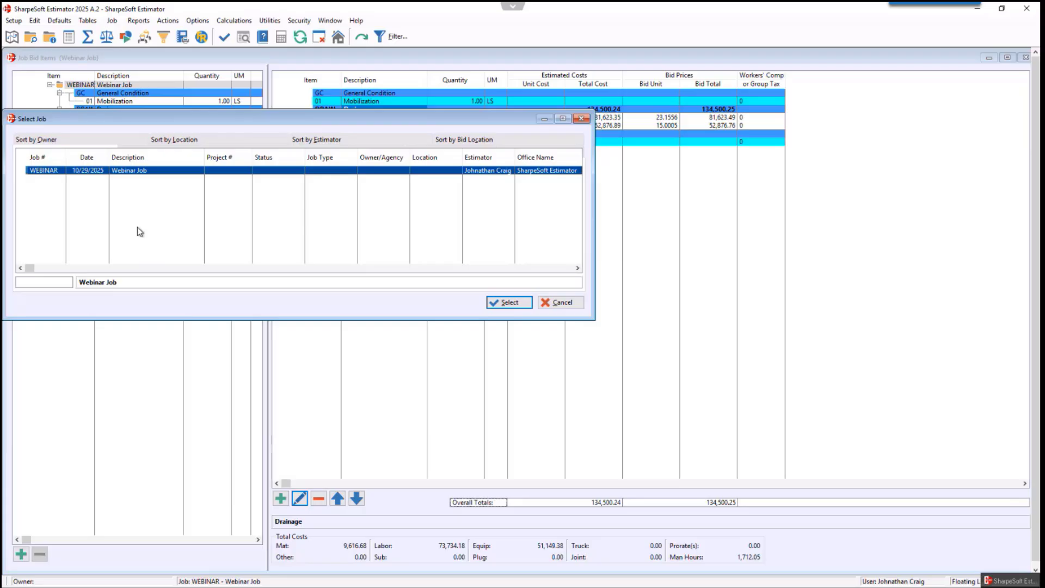
left_click(136, 173)
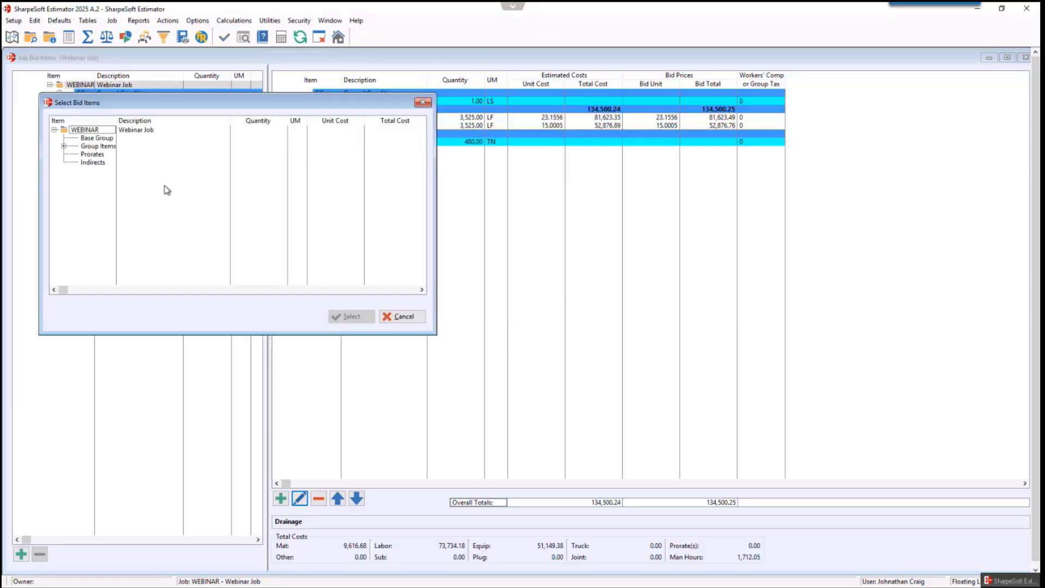
left_click(65, 147)
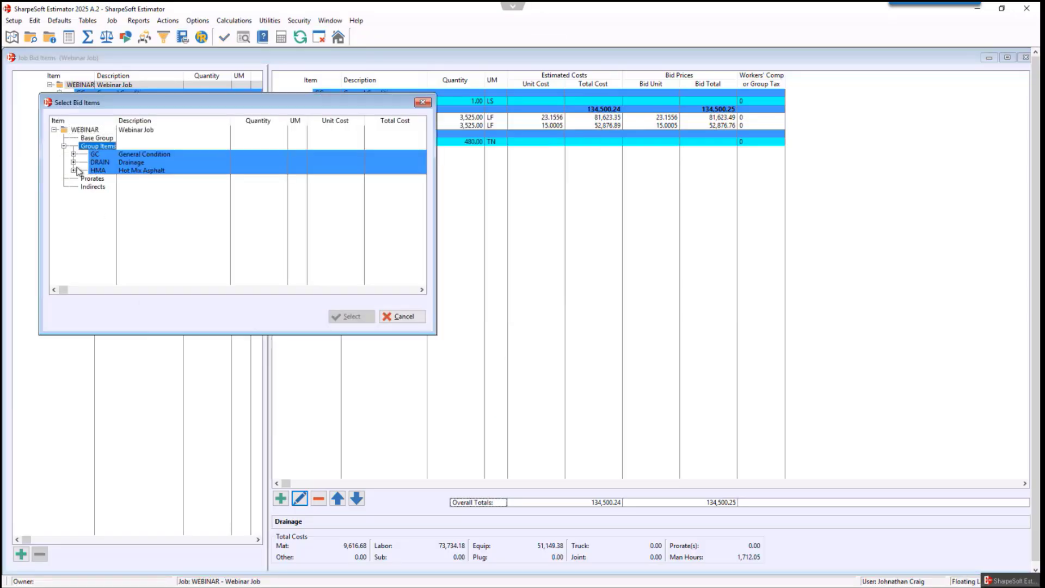
left_click(74, 163)
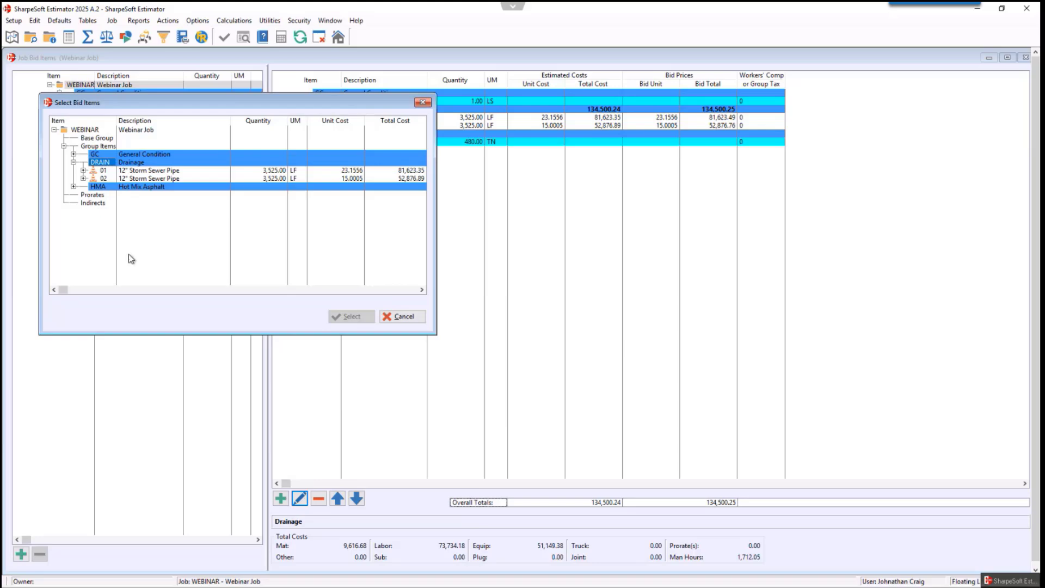
left_click(131, 172)
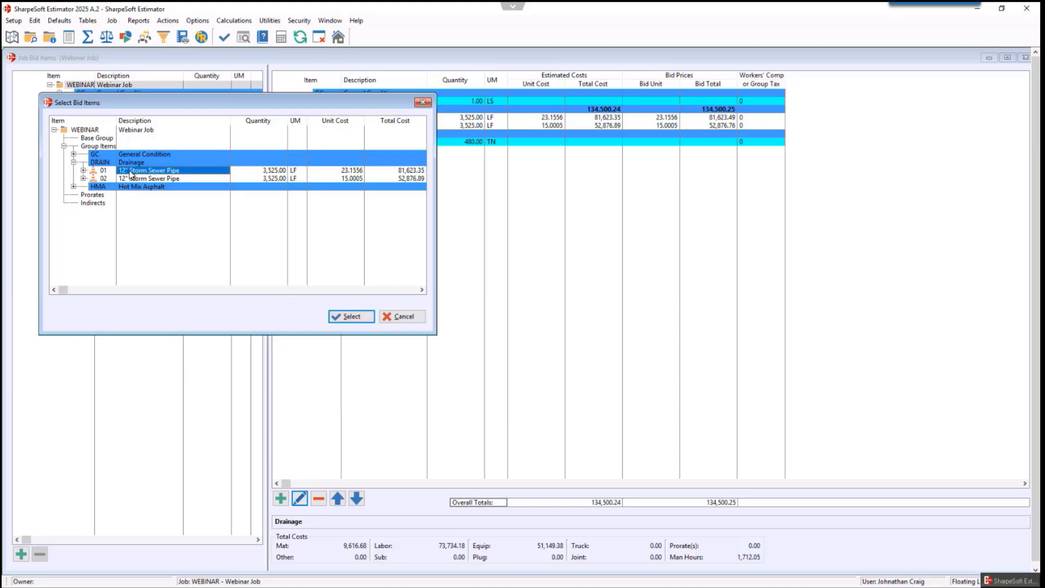
left_click(176, 172)
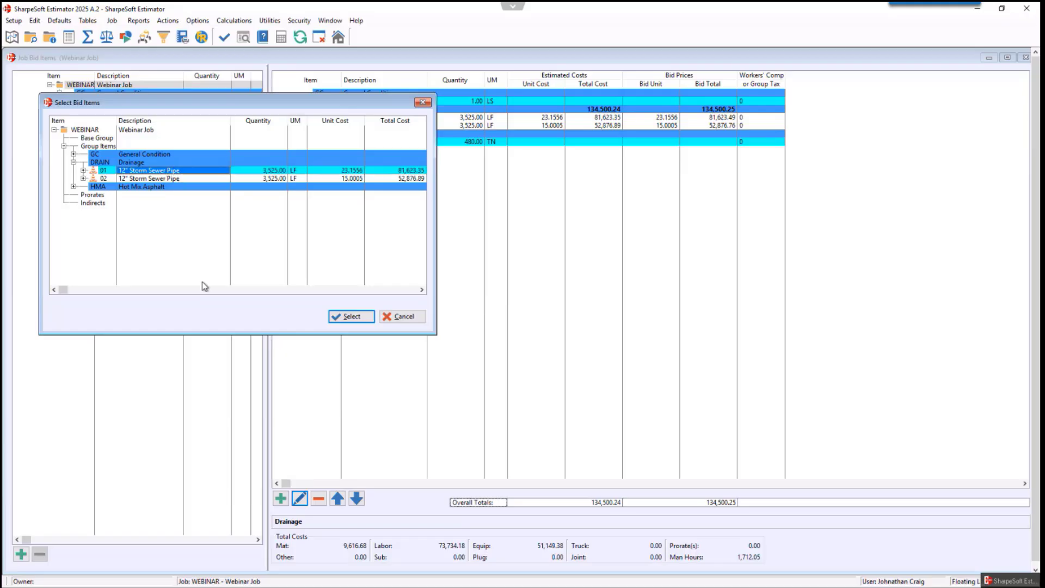
left_click(158, 179)
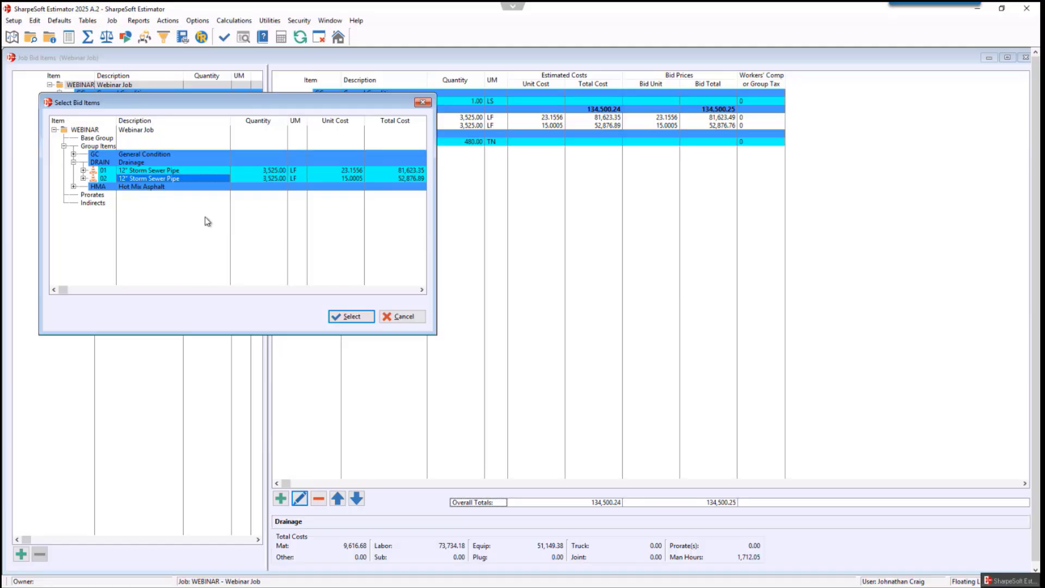
left_click(351, 317)
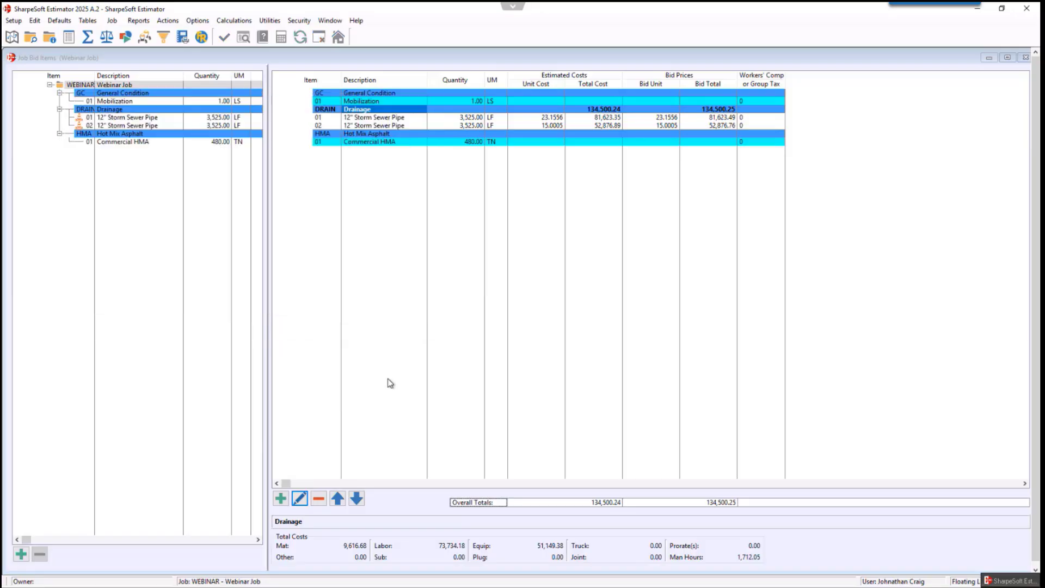